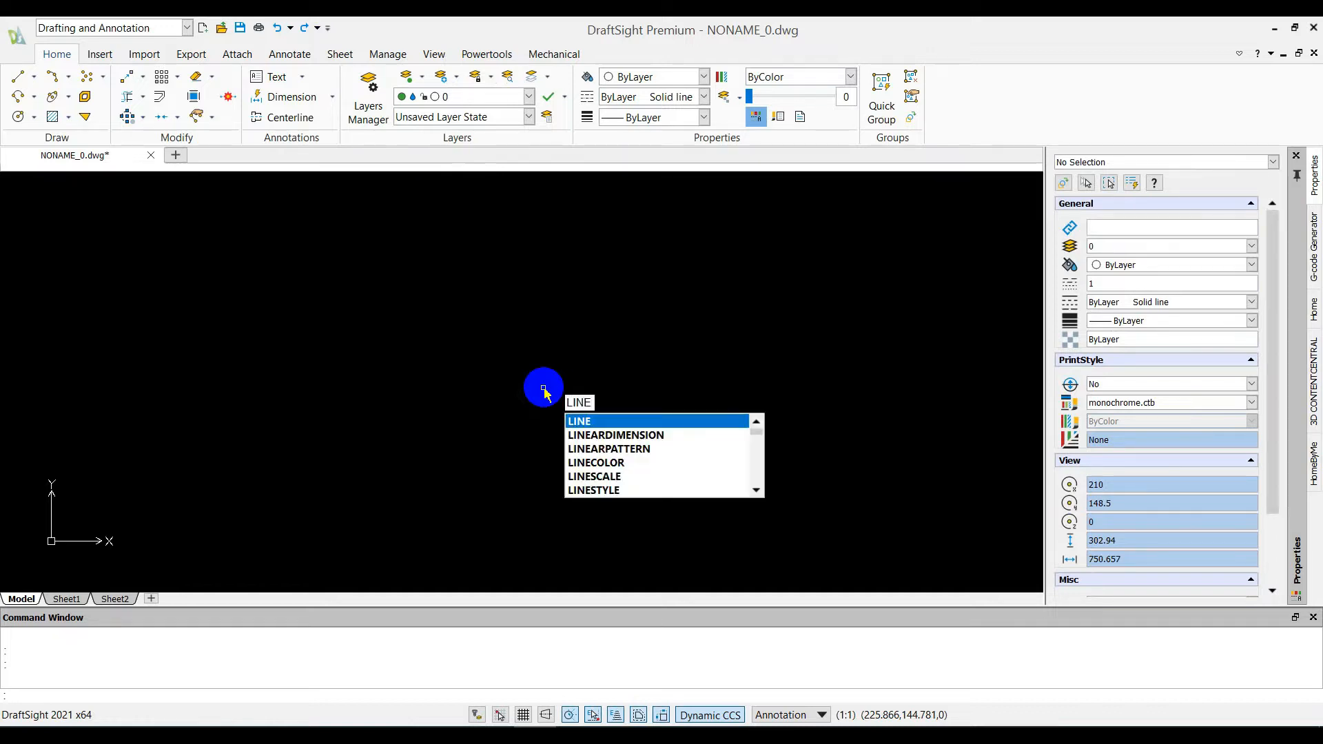
Look through the tool groups on the ribbon, from Insert to Mechanical
key("Escape")
key("Escape")
left_click(111, 57)
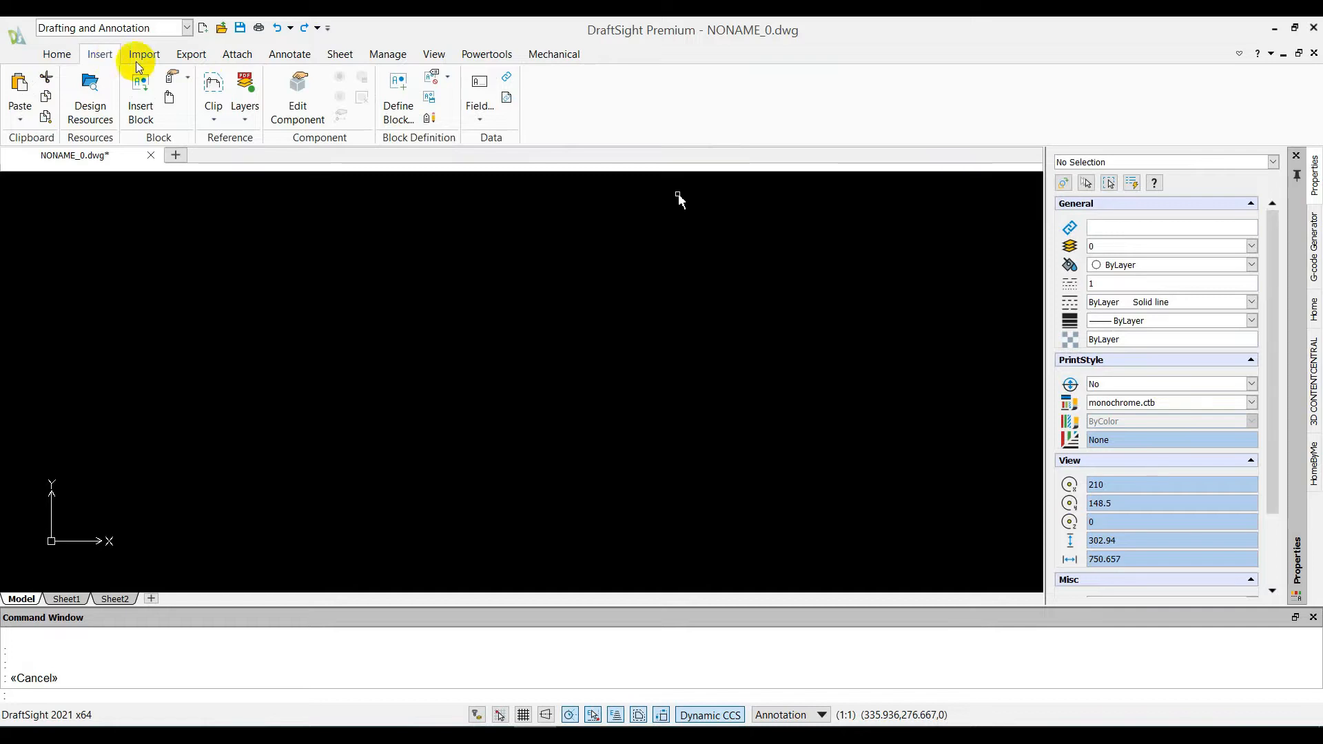
left_click(145, 55)
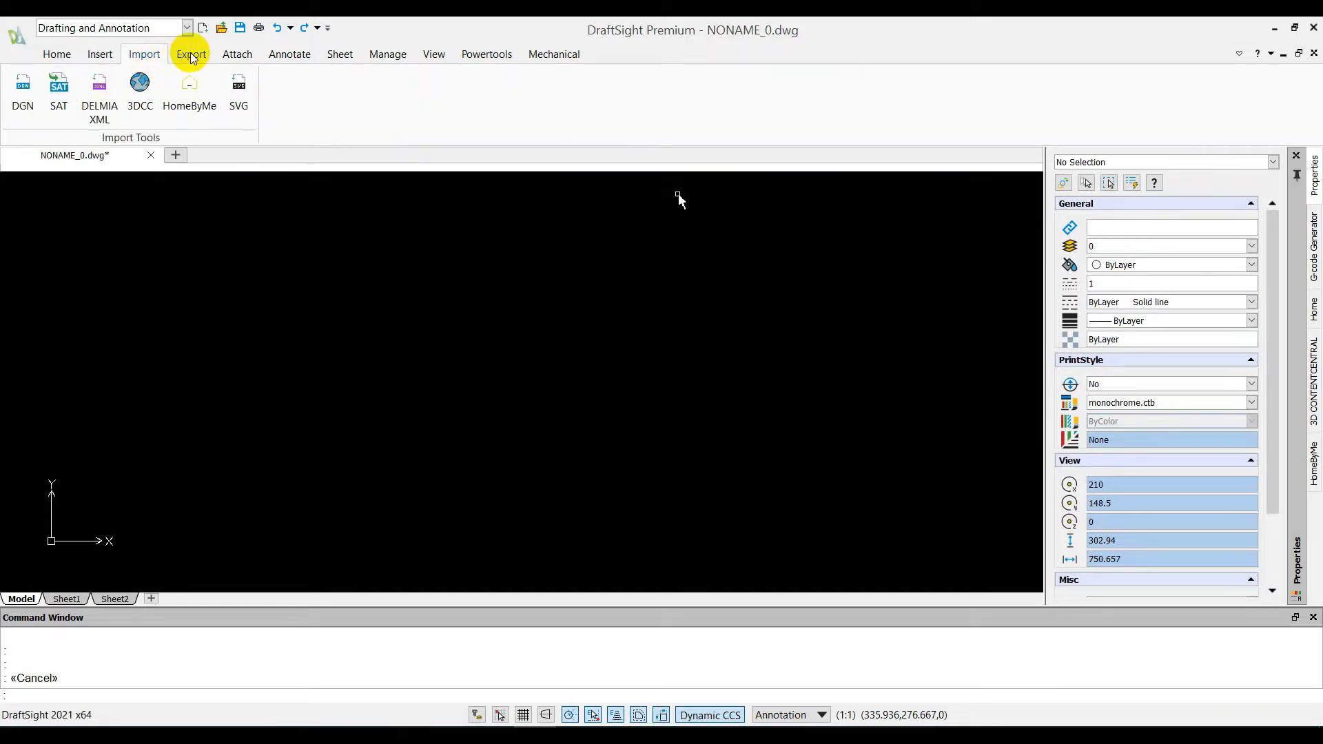
left_click(191, 56)
left_click(236, 55)
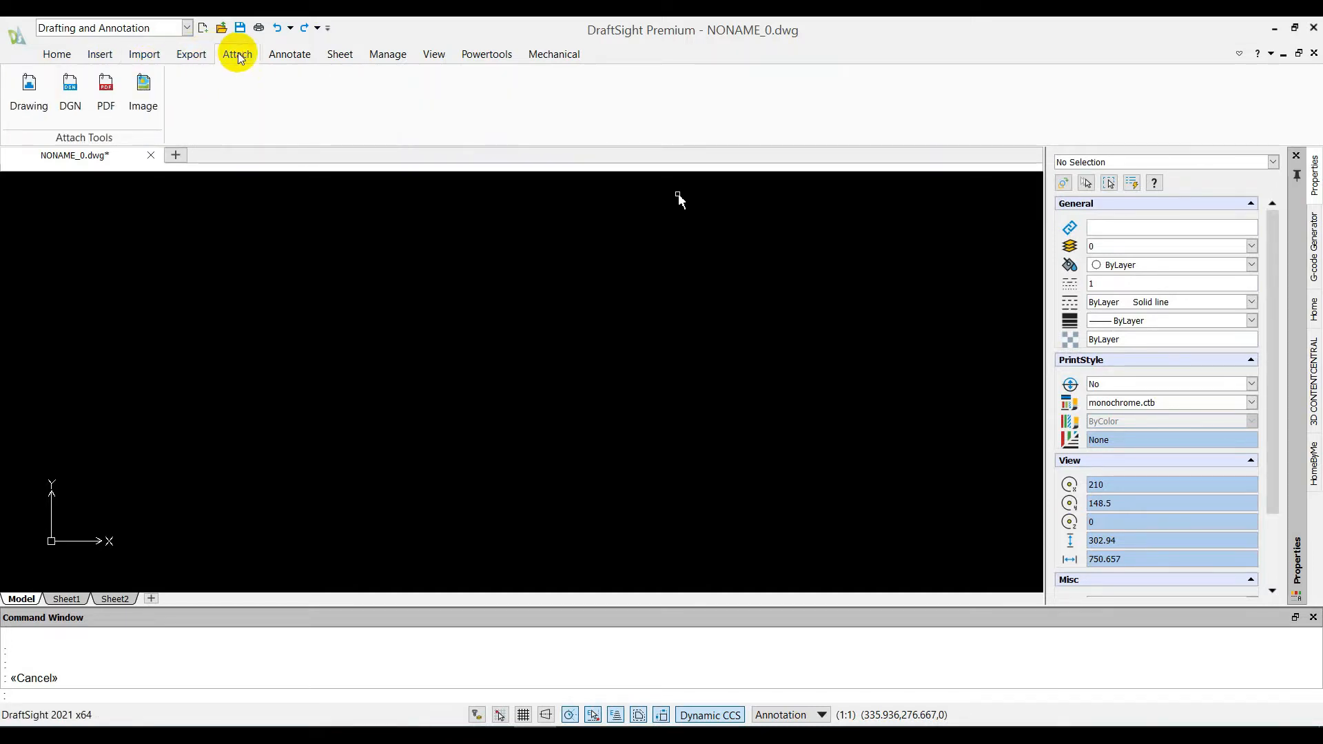
left_click(280, 55)
left_click(342, 55)
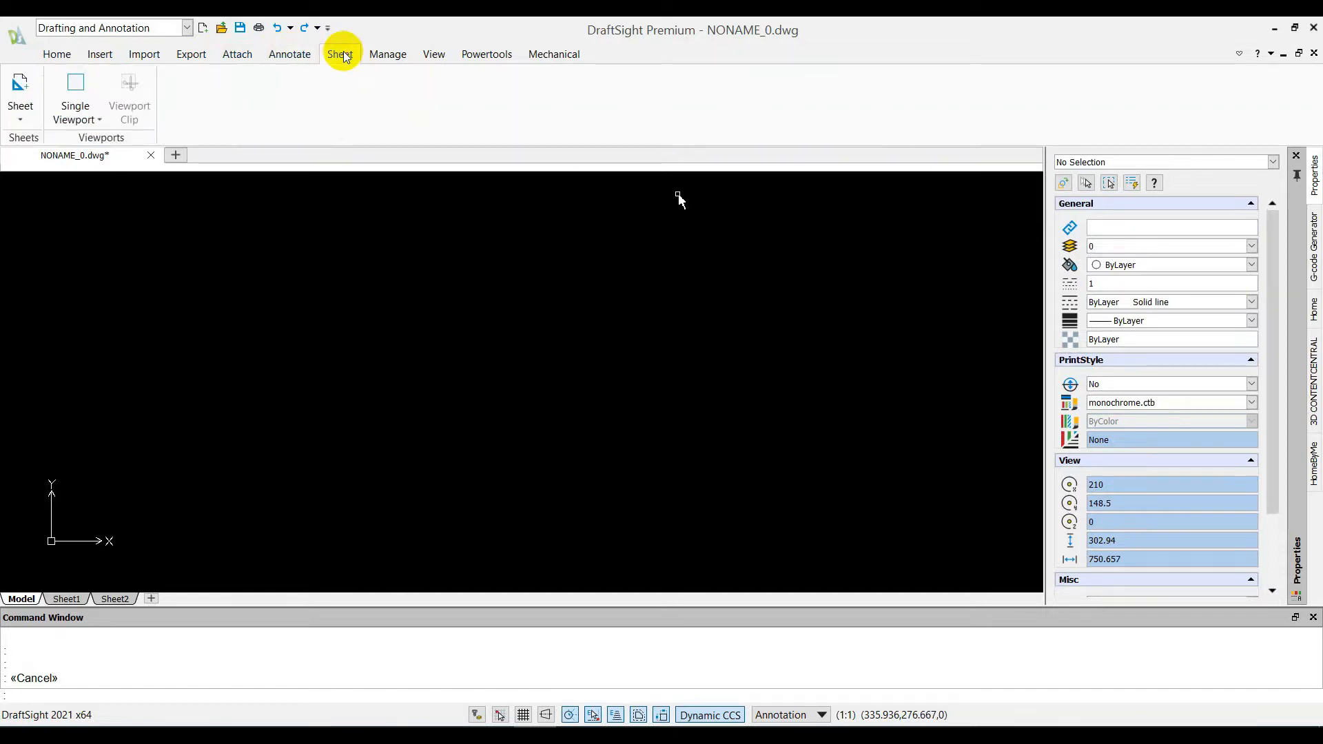
left_click(385, 56)
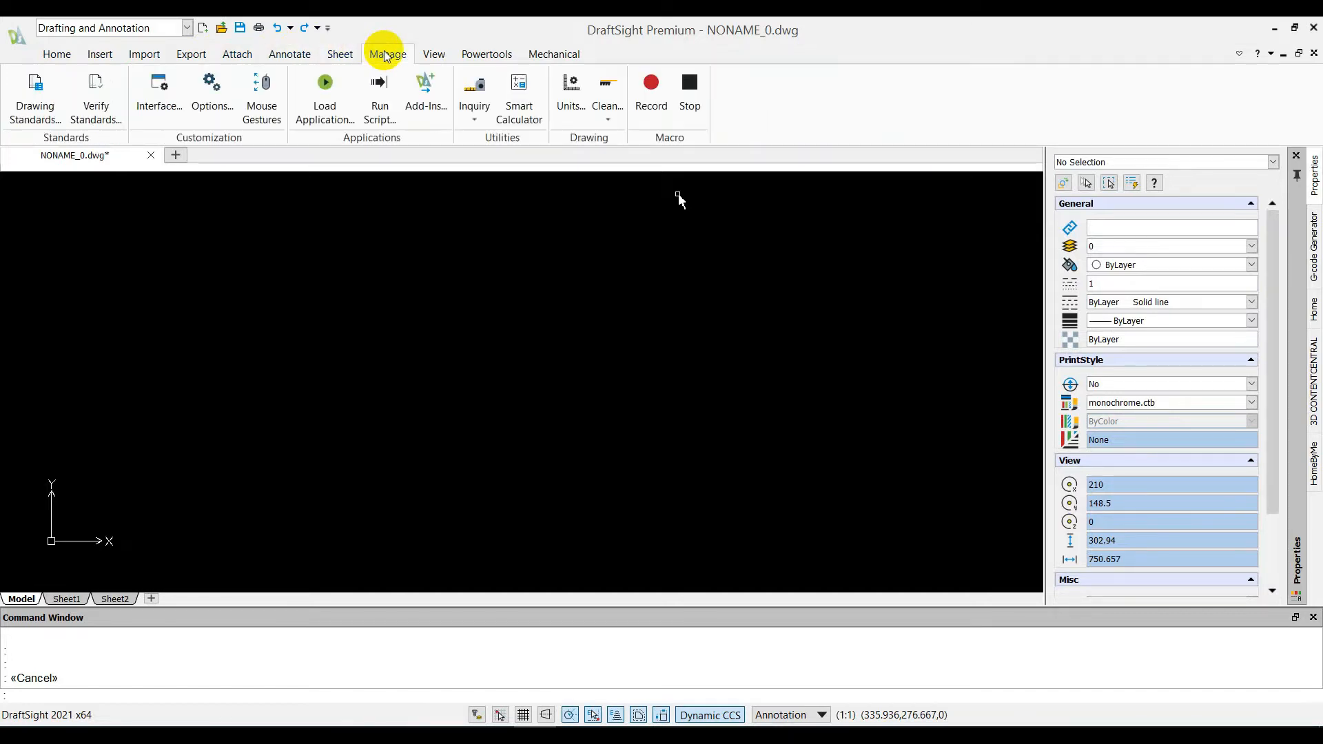
left_click(442, 55)
left_click(486, 57)
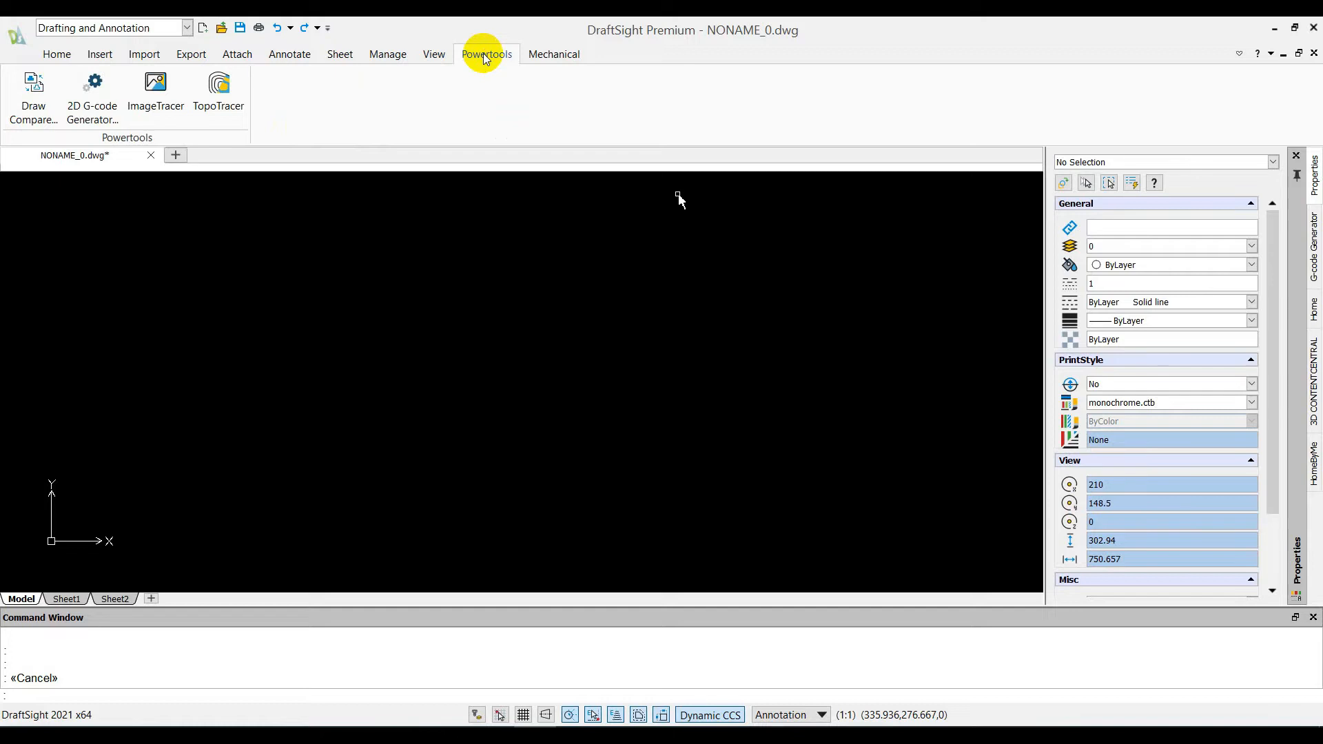
left_click(561, 60)
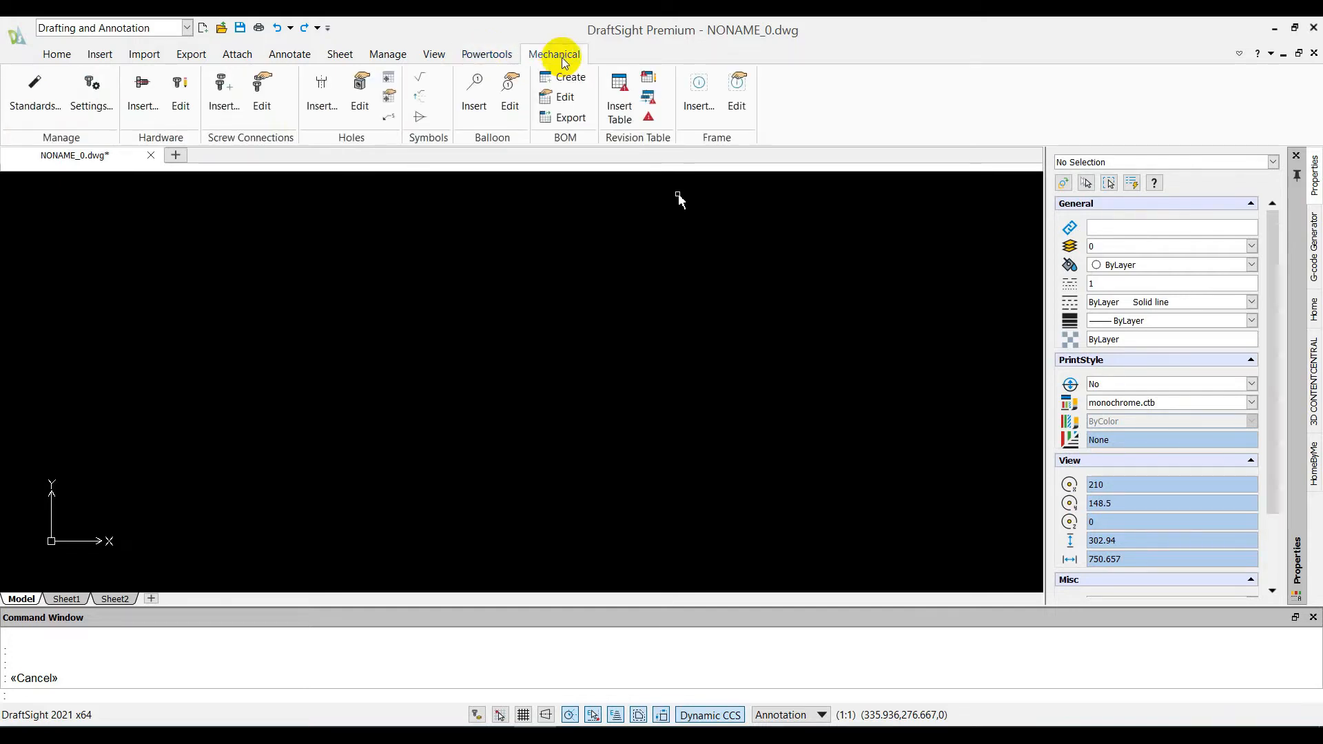
left_click(1297, 176)
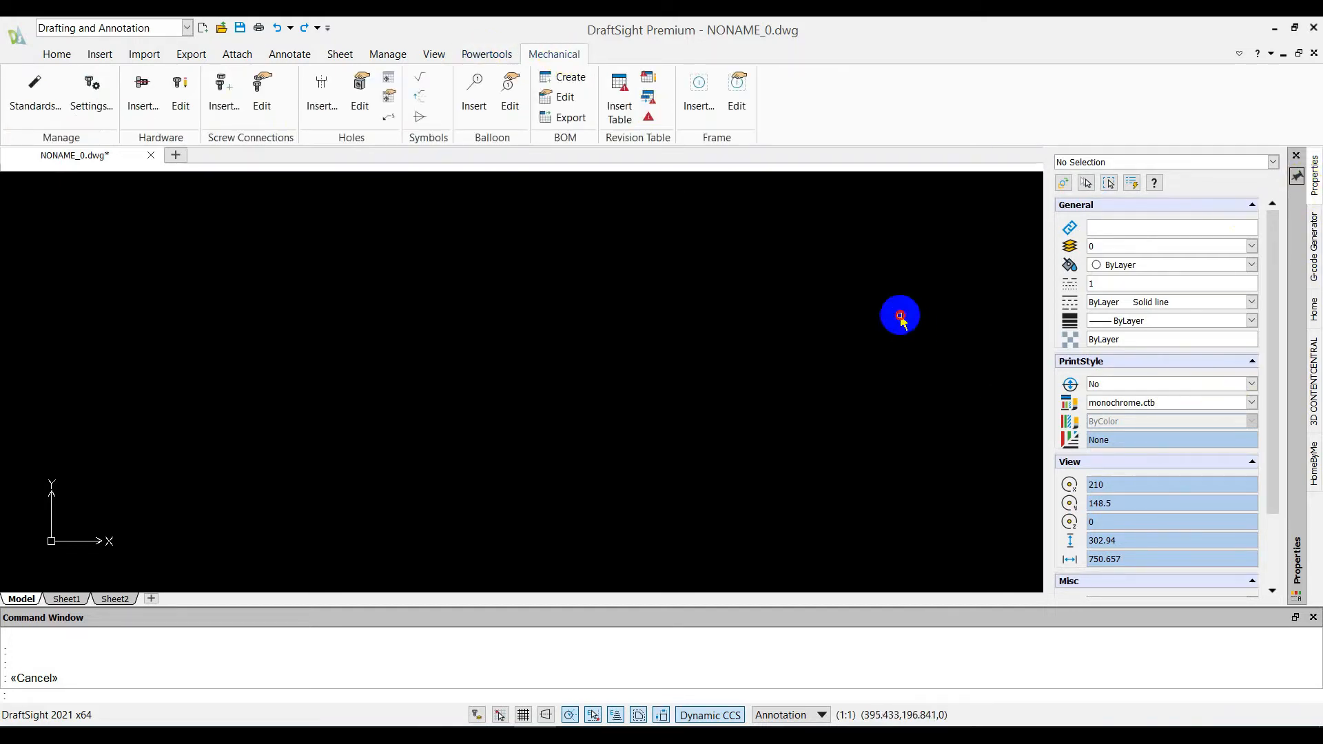
left_click(900, 319)
left_click(599, 298)
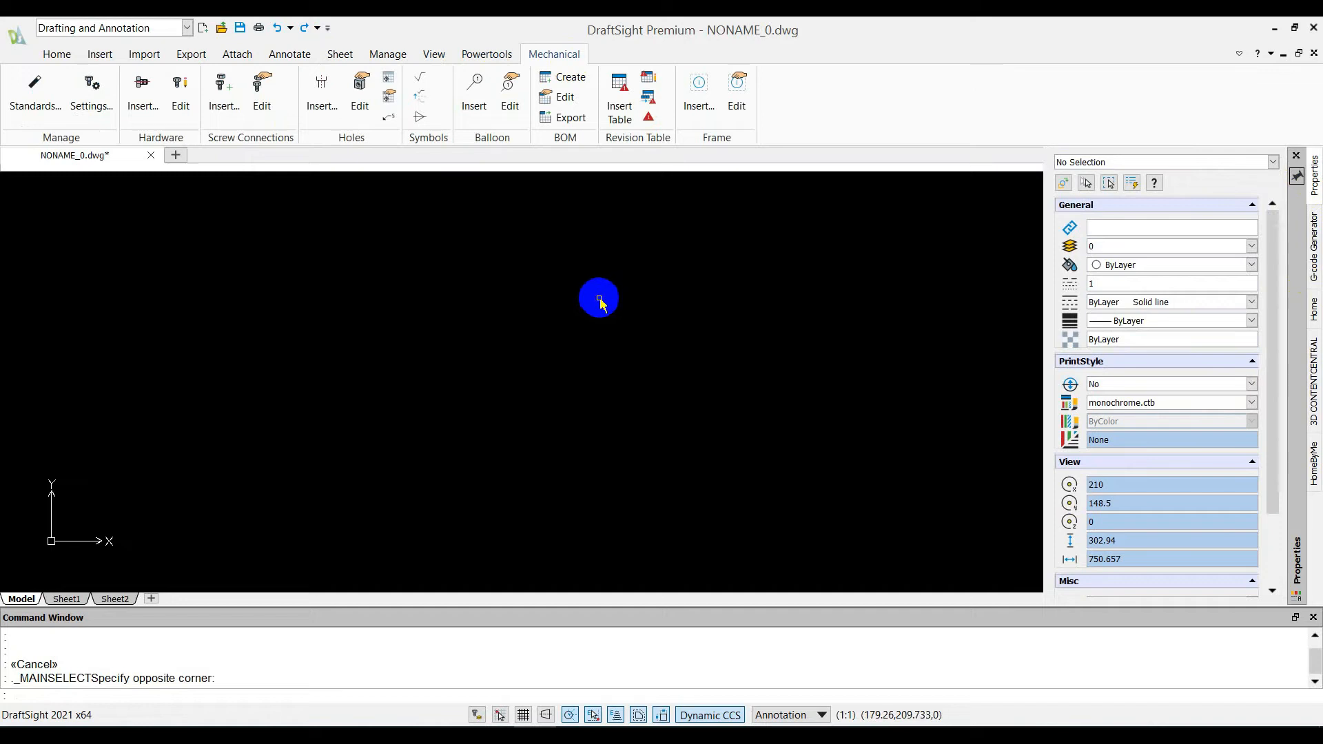
left_click(1300, 178)
left_click_drag(748, 366, 474, 272)
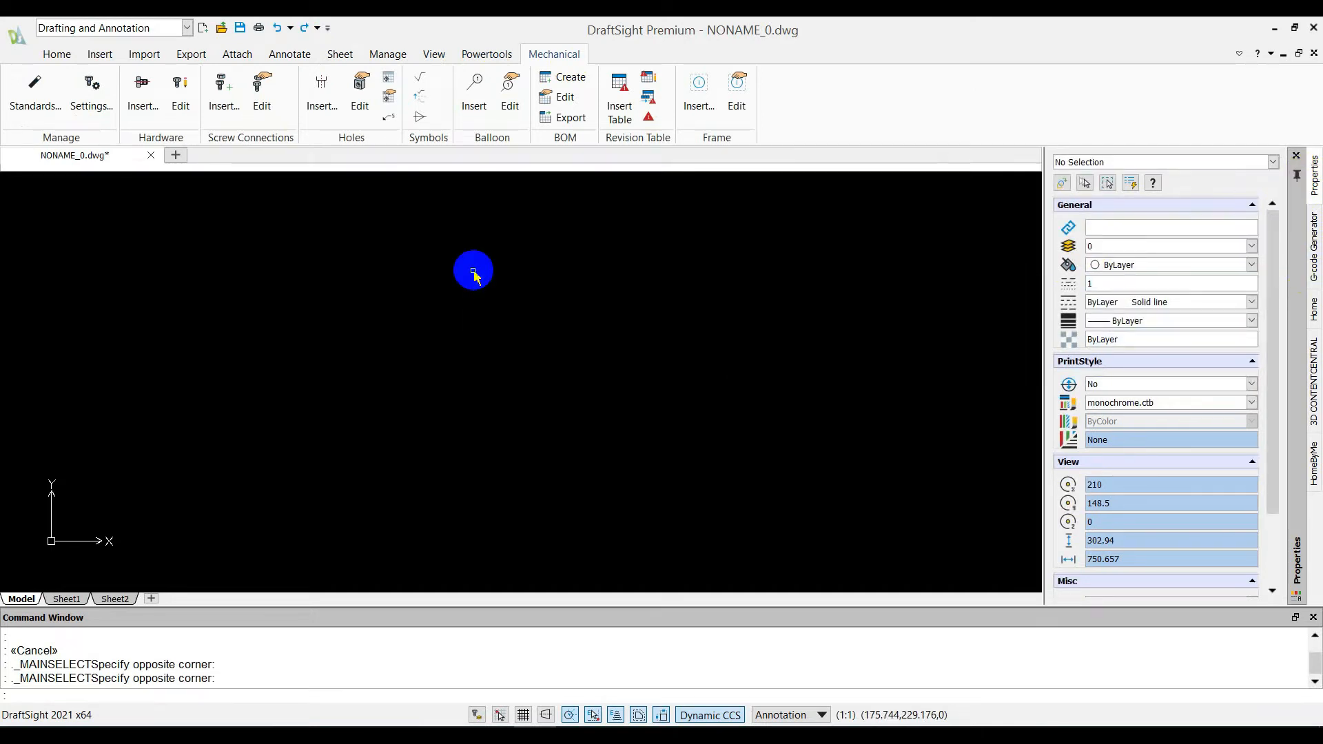
key("Escape")
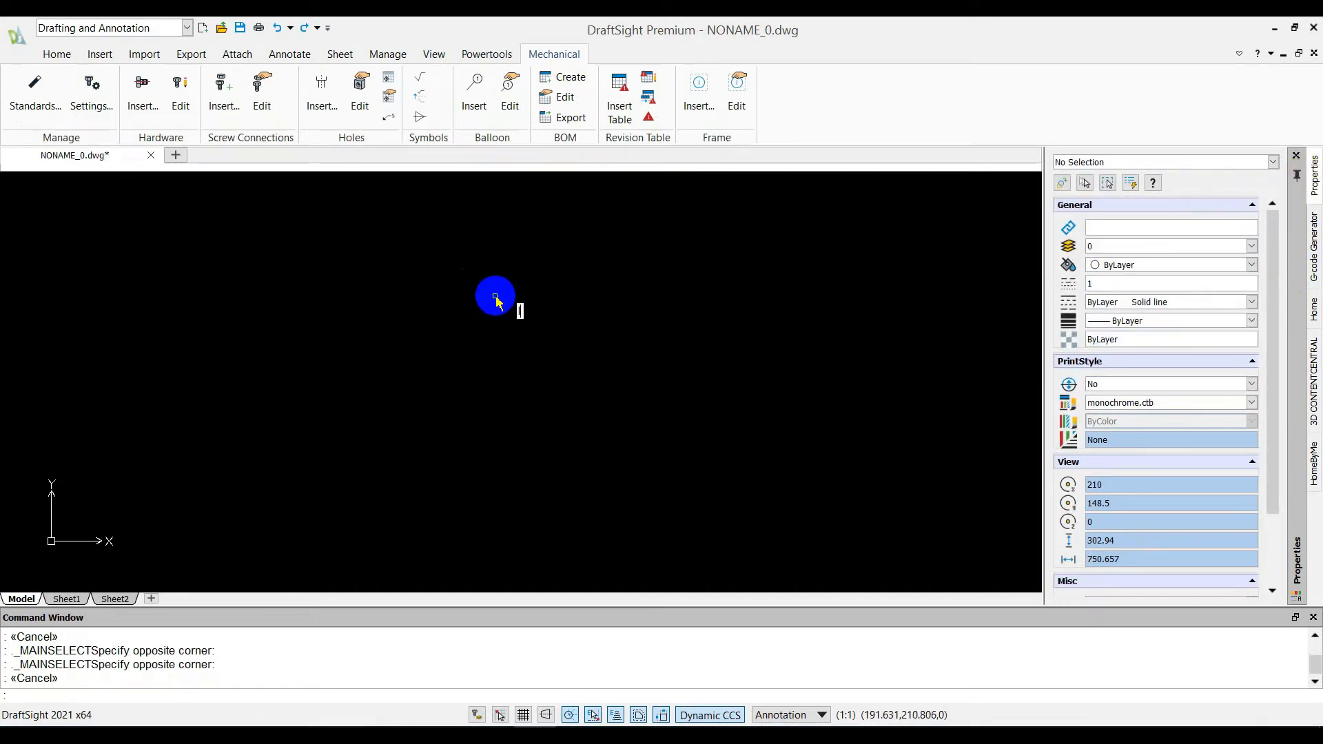
Draw a horizontal line starting at about X 178.7, Y 203.4 in the empty model space
type("LINE")
key("Return")
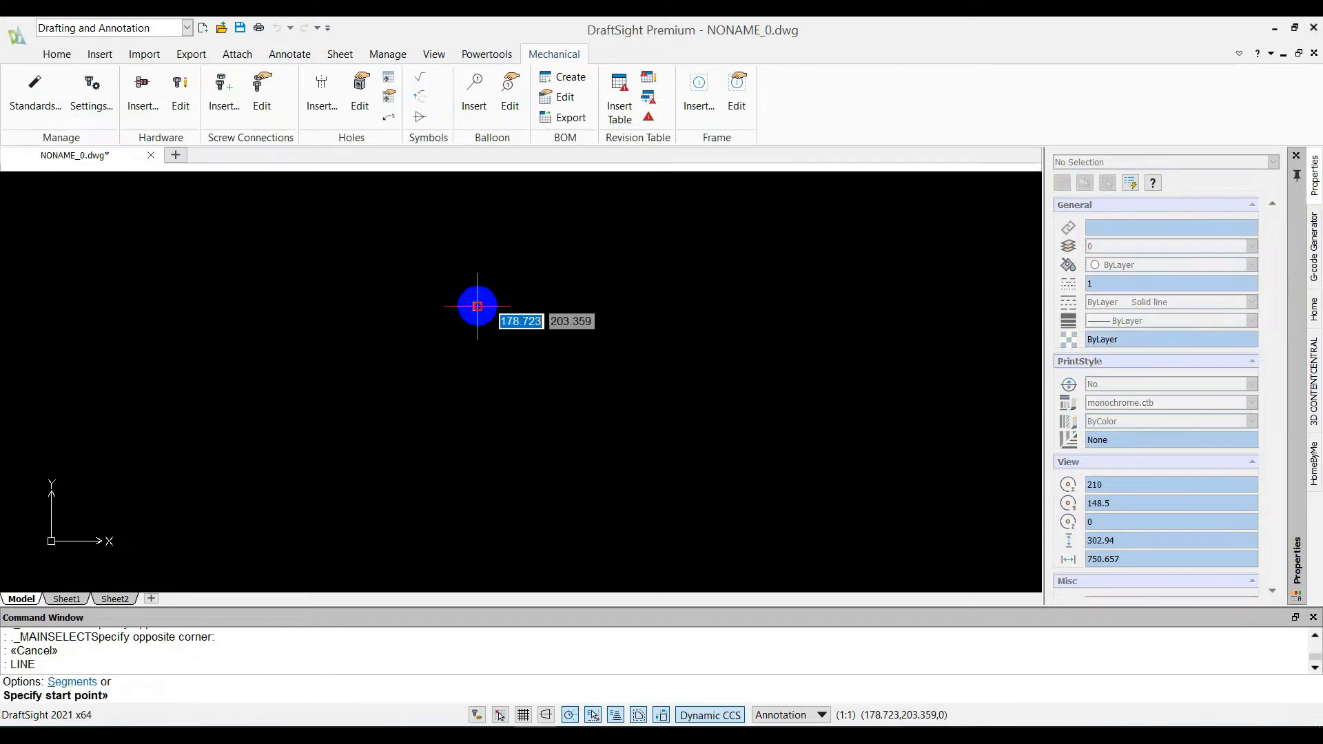
left_click(477, 305)
left_click(746, 306)
key("Escape")
key("Escape")
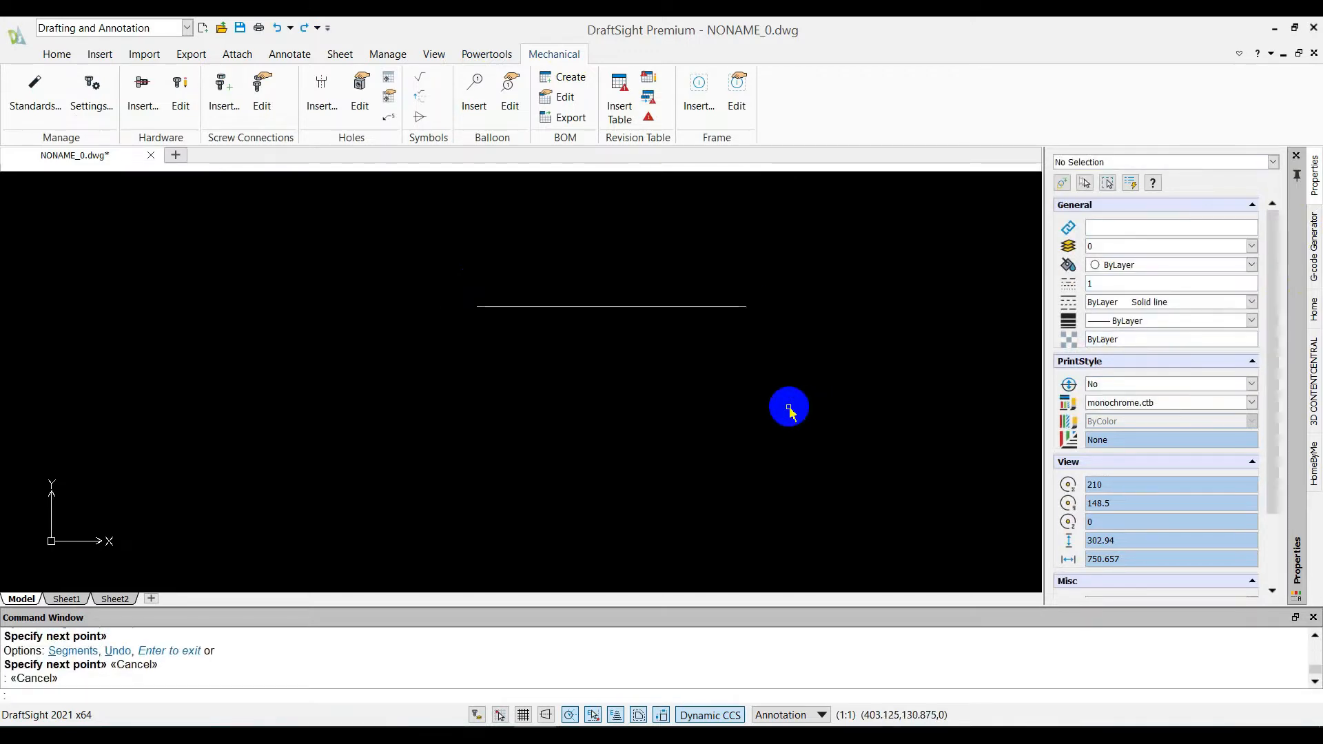
left_click(1297, 175)
left_click(853, 349)
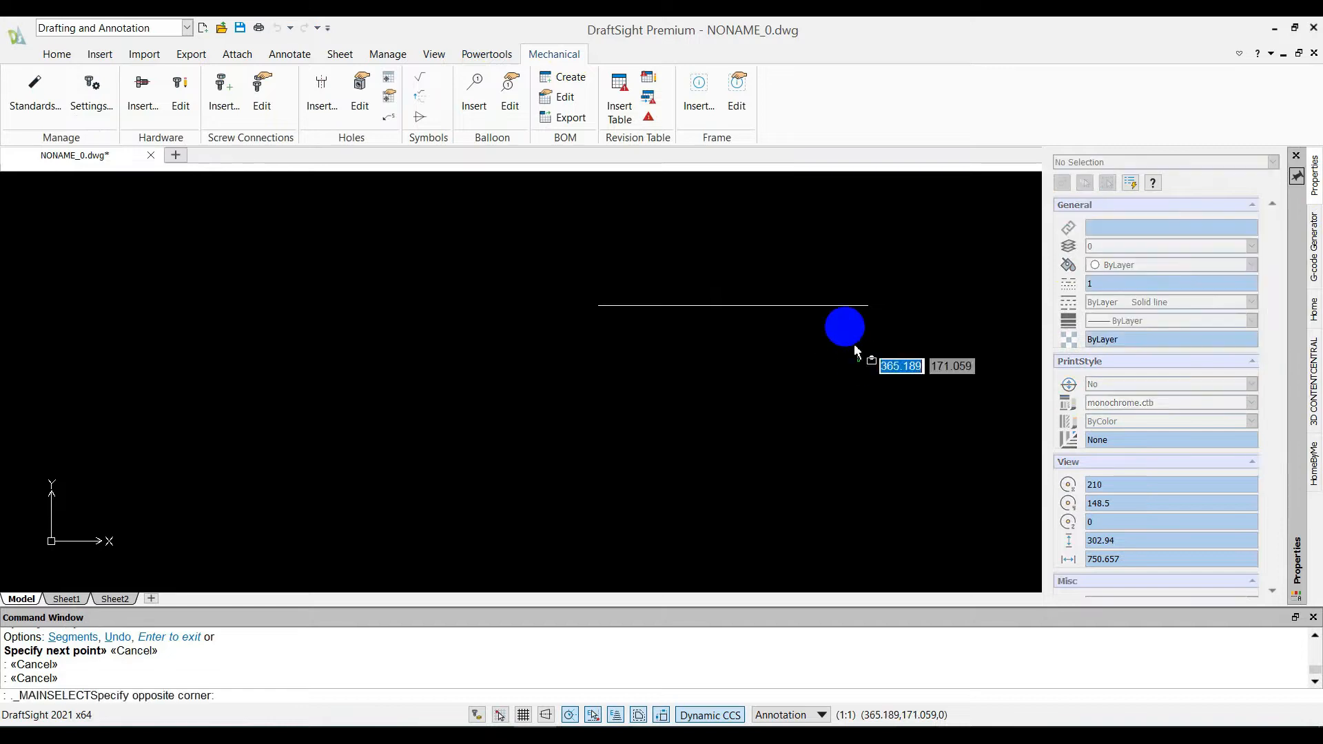
left_click(768, 259)
Place a note reading "All Dimensions are in mm" in the drawing
type("NOTE")
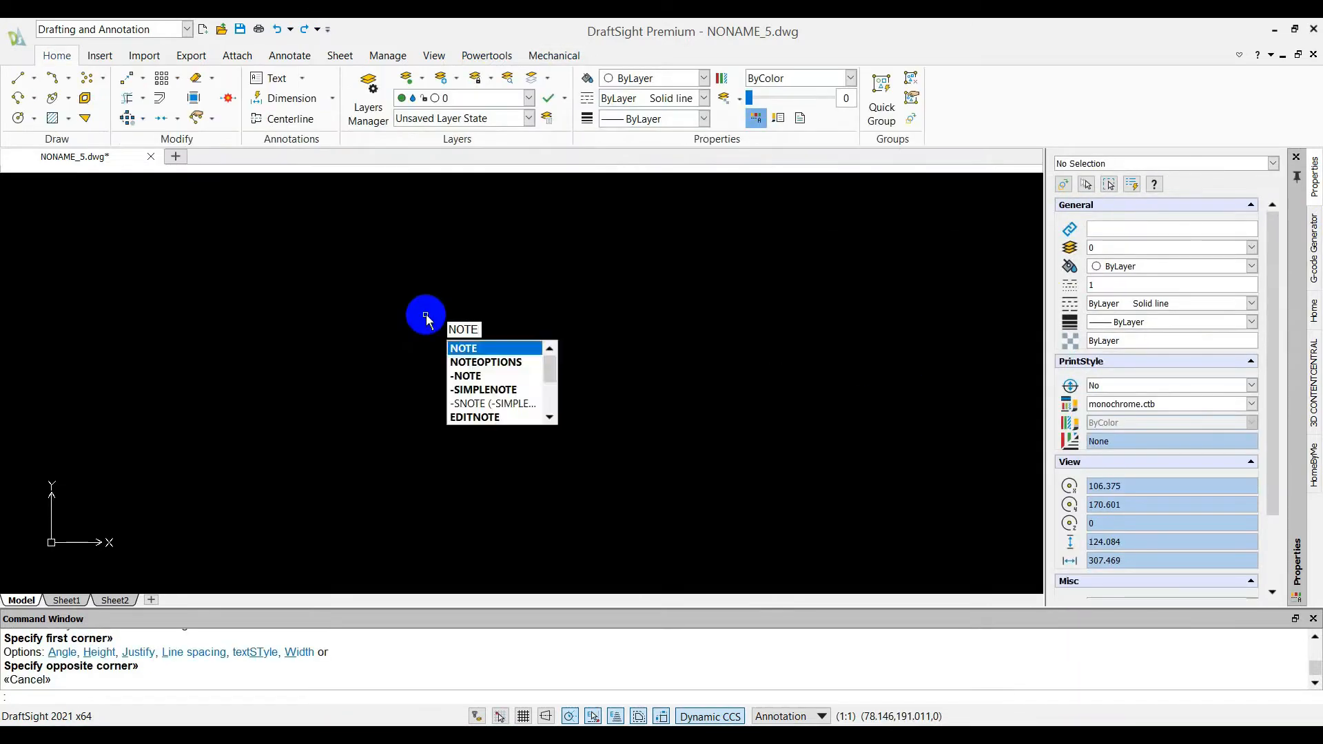
key("Return")
left_click(461, 304)
left_click(697, 453)
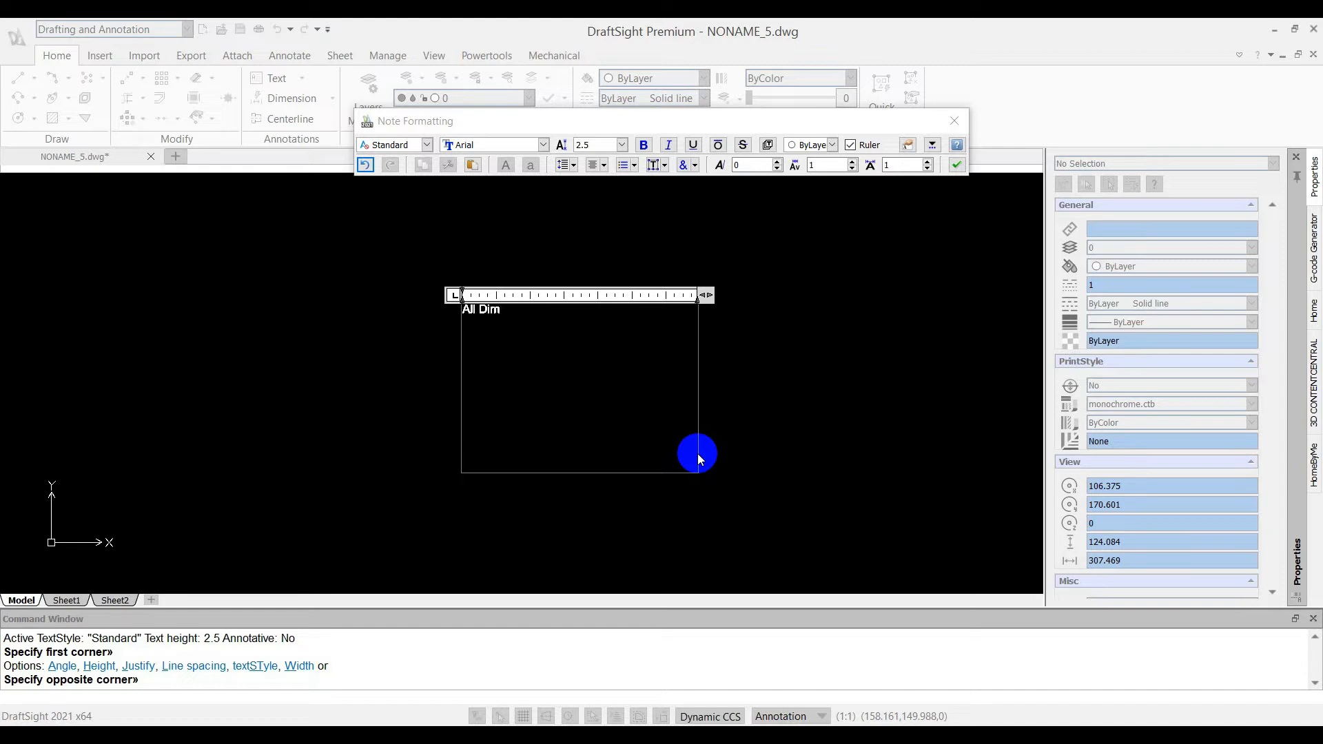
type("All Dimensions are in mm")
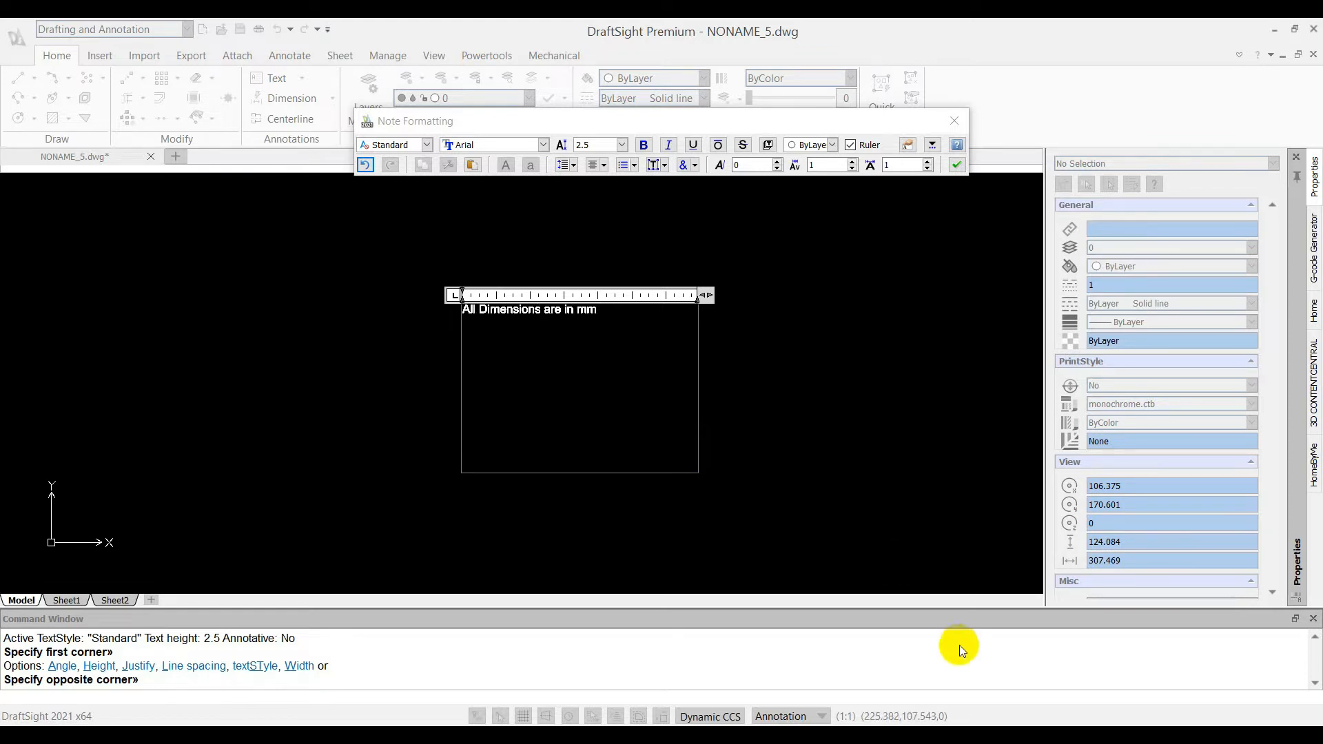
left_click(807, 331)
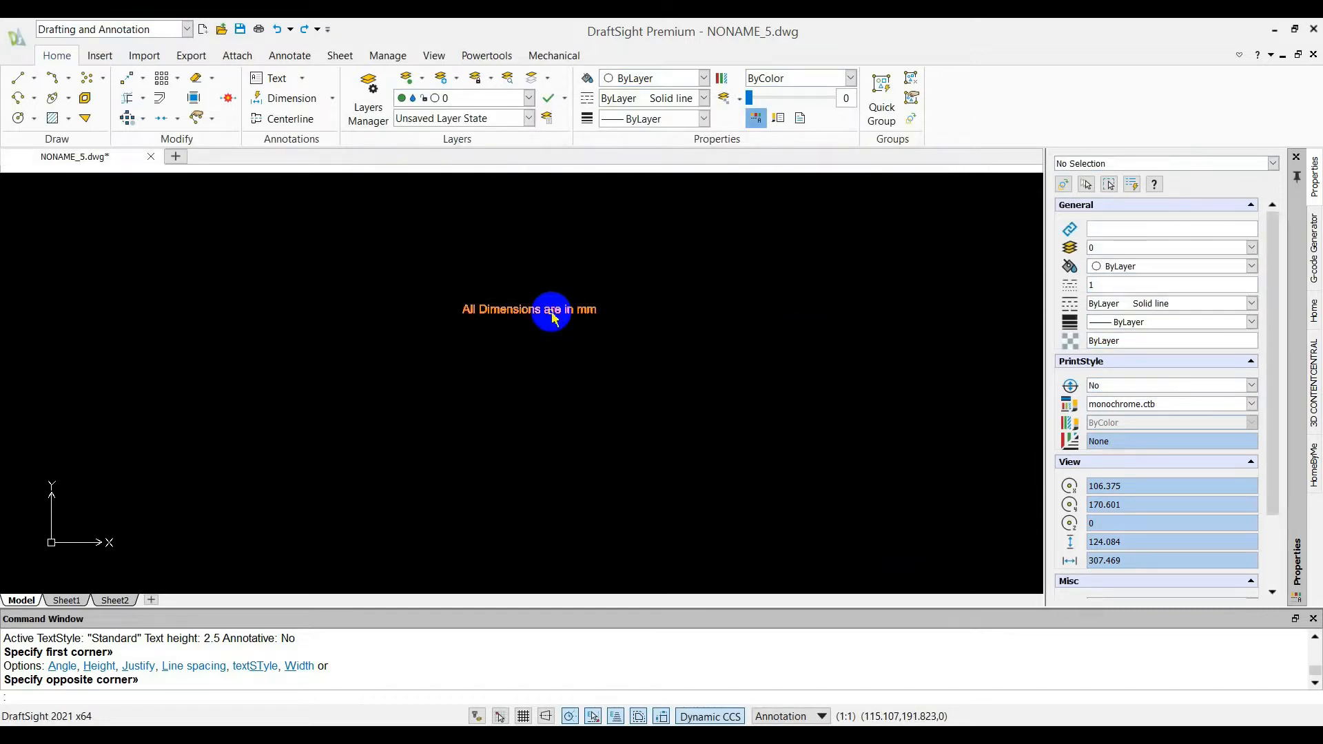
Convert the note into a block named "Notes for drawing" with the description "Notes for drawing"
left_click(581, 308)
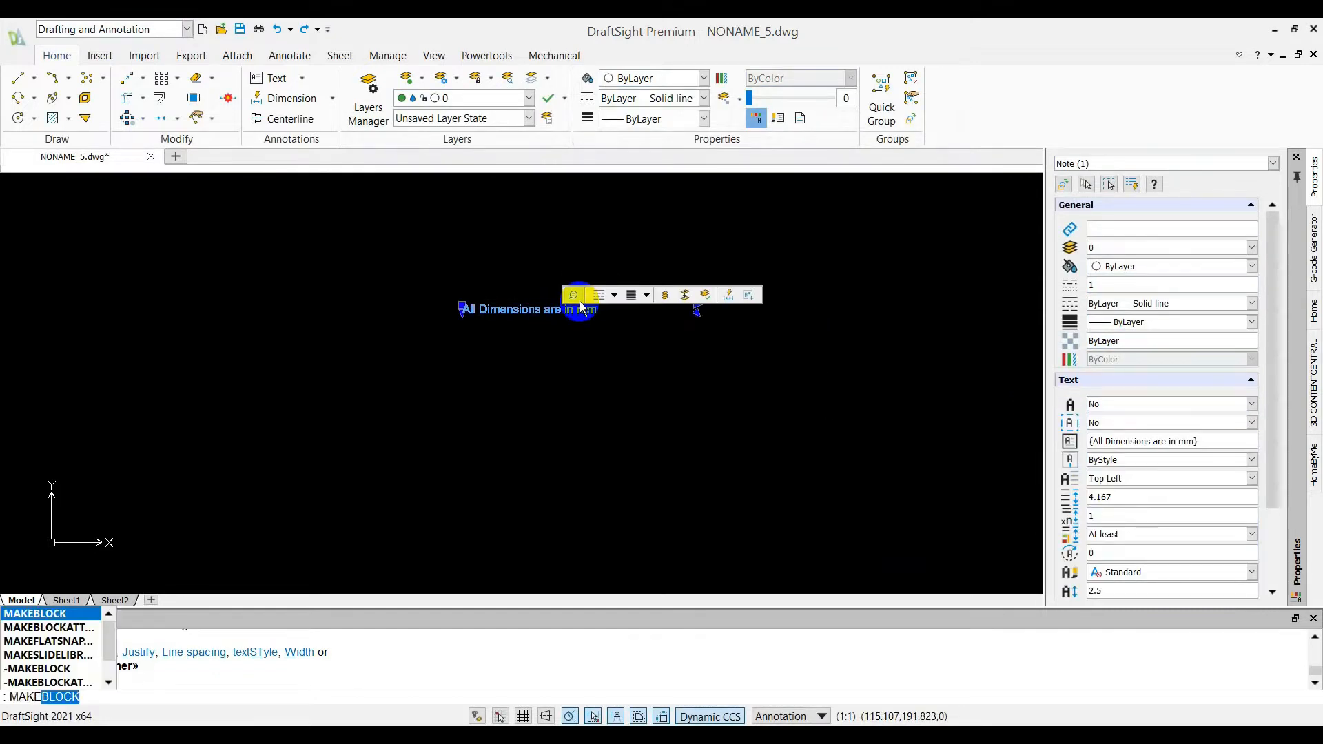
key("Return")
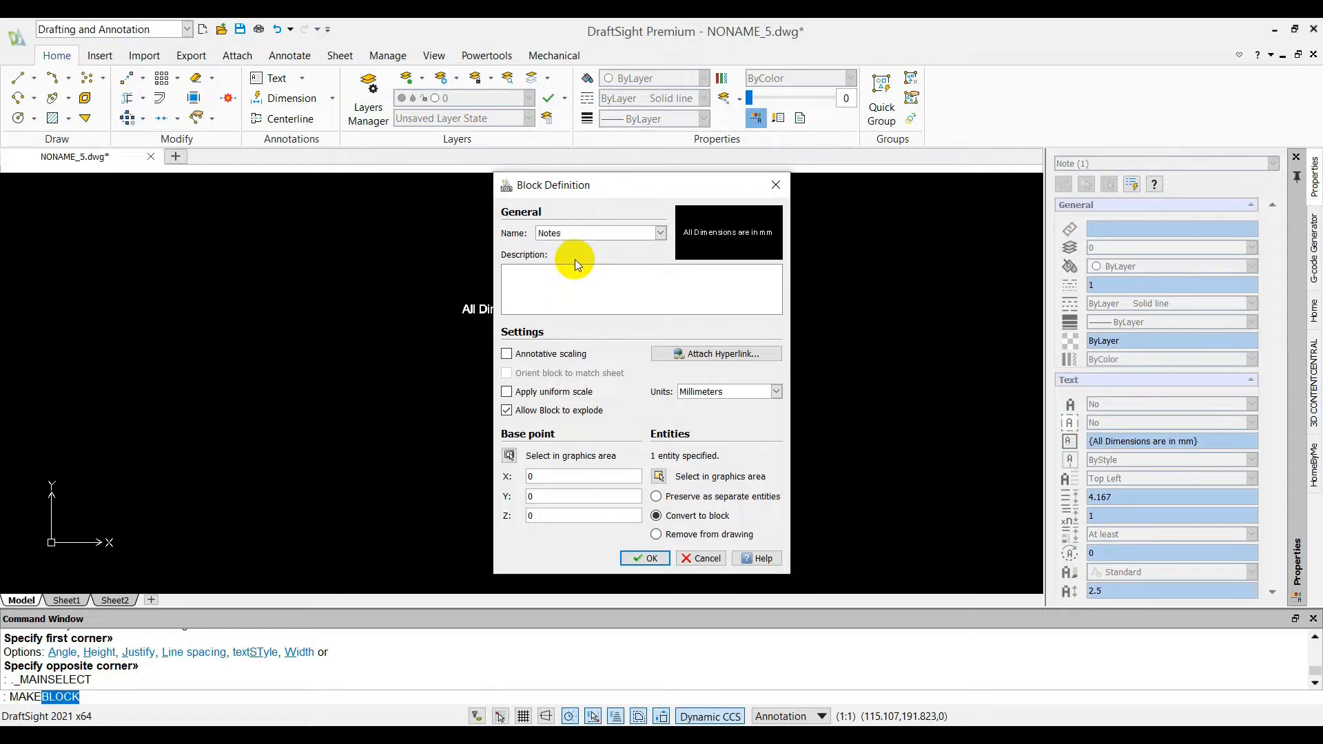
type("Notes for drawing")
left_click(645, 558)
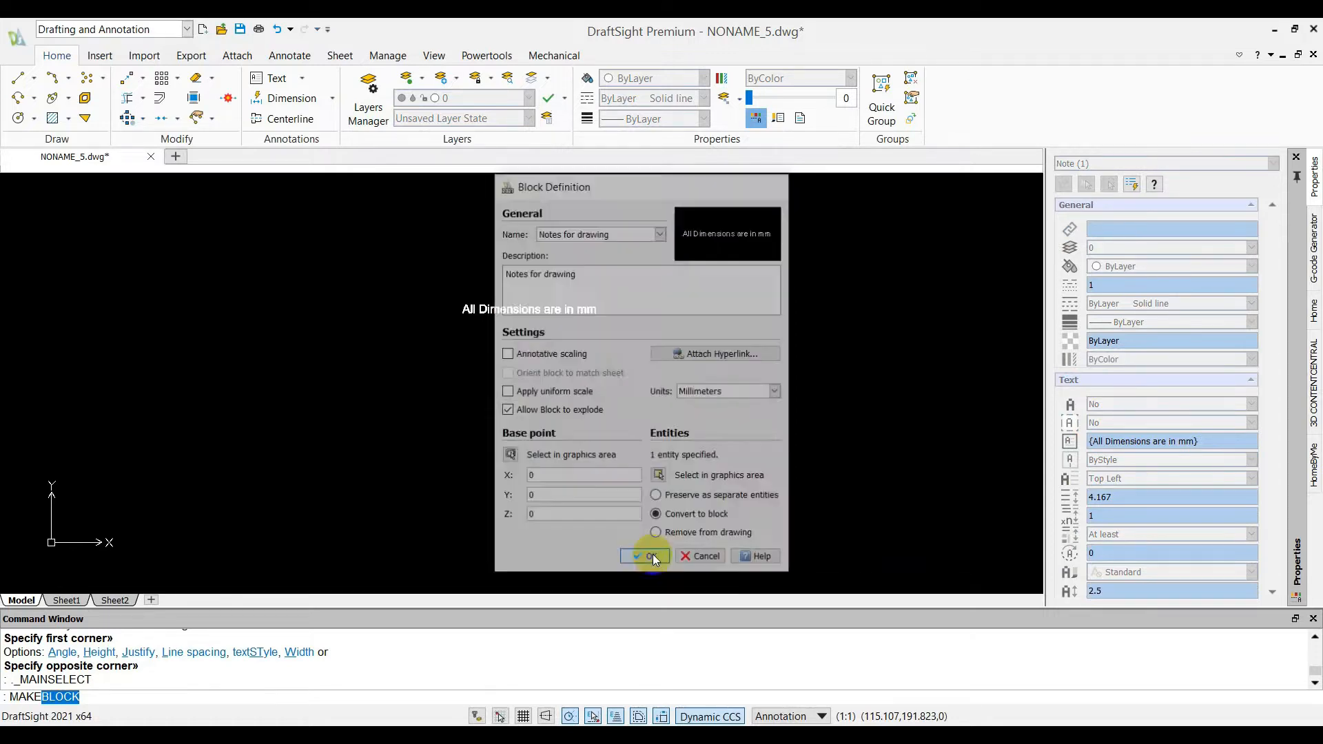
Export the Notes for drawing block as Notes for drawing.dwg in the DraftSight Examples folder
left_click(594, 319)
left_click(16, 36)
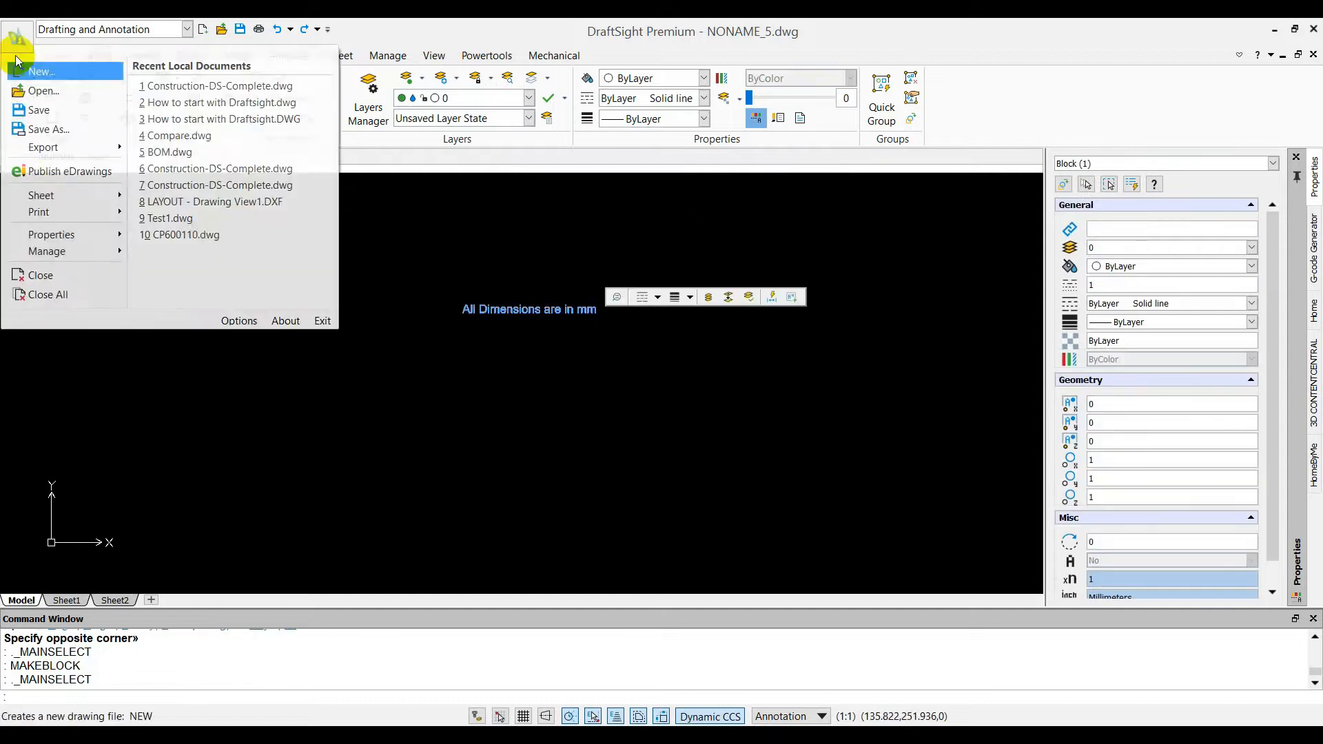
mouse_move(84, 150)
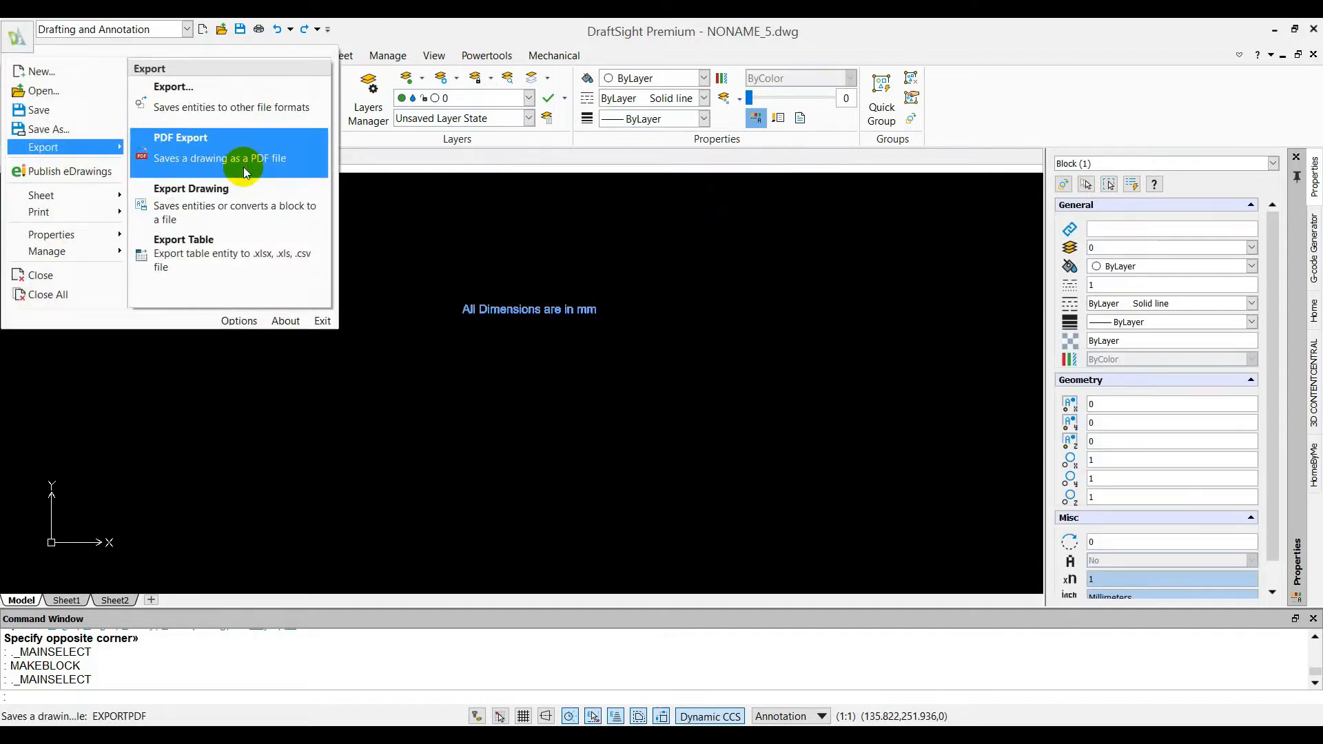
left_click(233, 208)
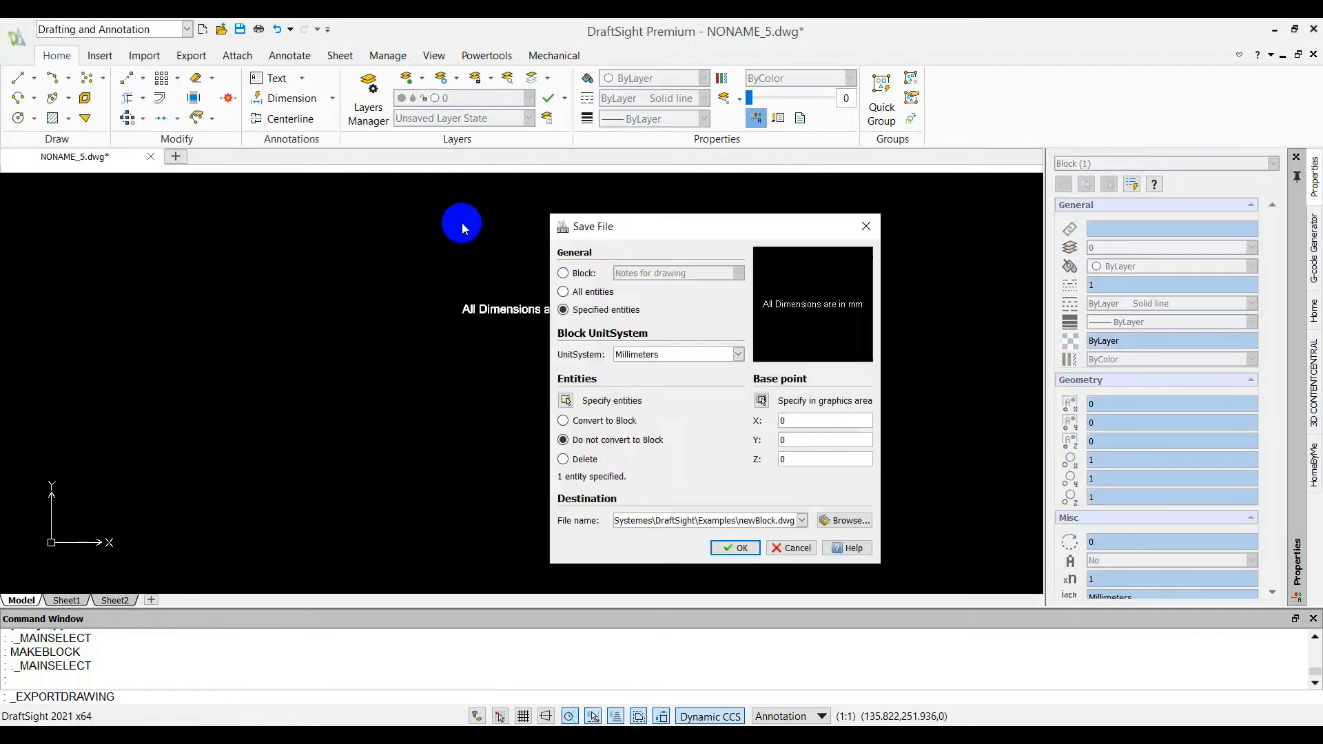
left_click(845, 520)
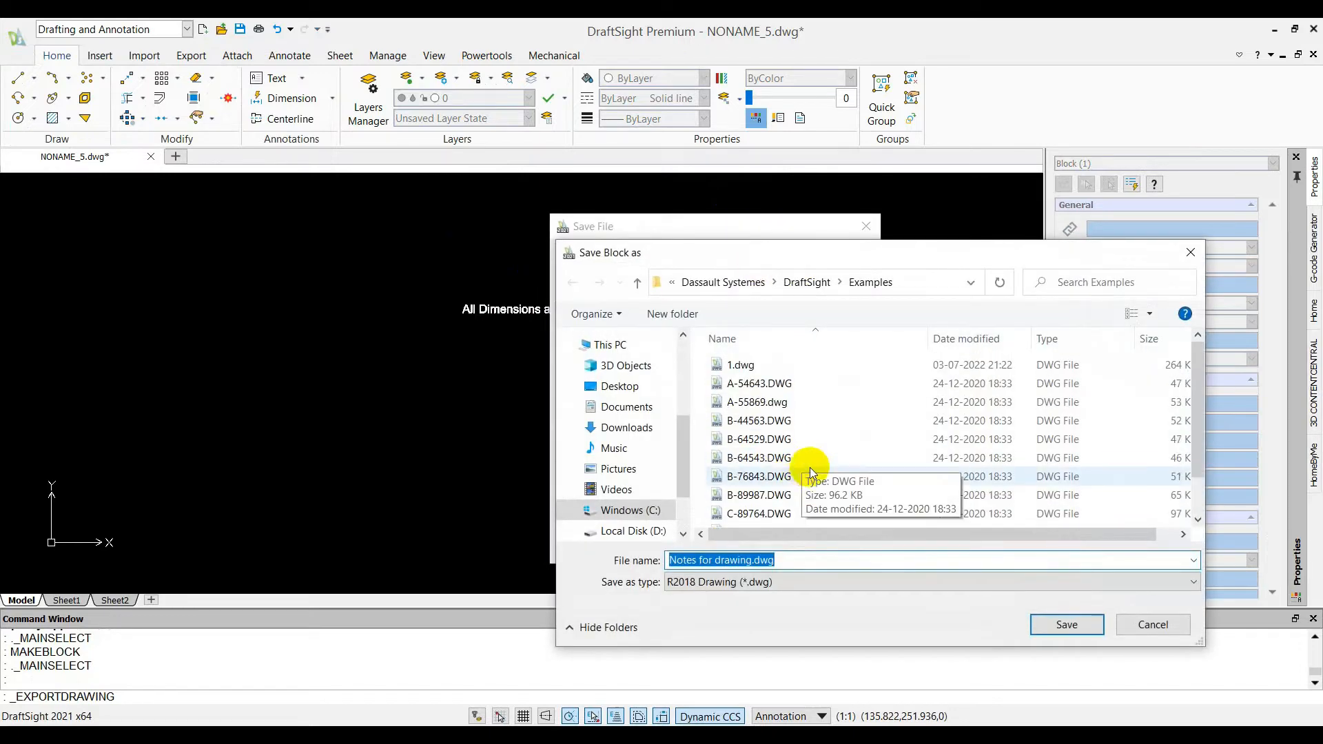
left_click(1064, 624)
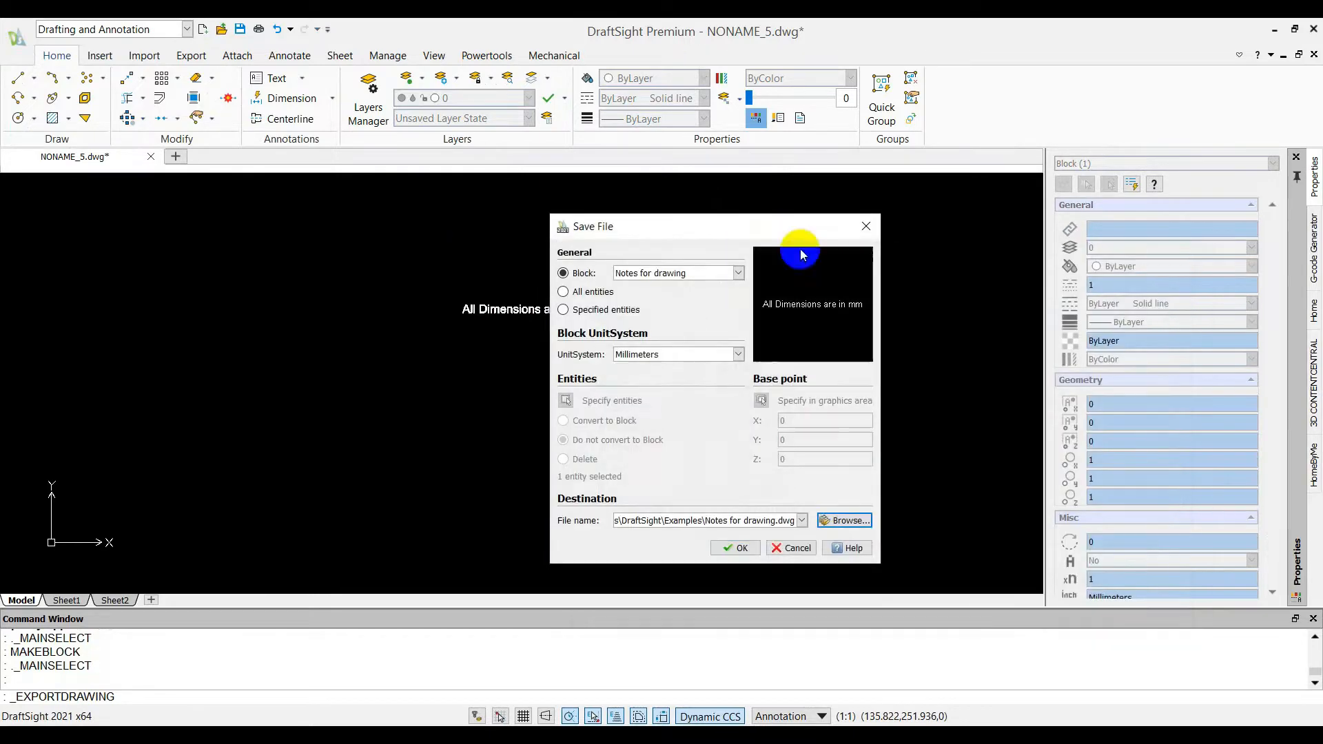
left_click(785, 548)
Close the note drawing and open Construction-DS-Complete.dwg from the recent documents
left_click(151, 157)
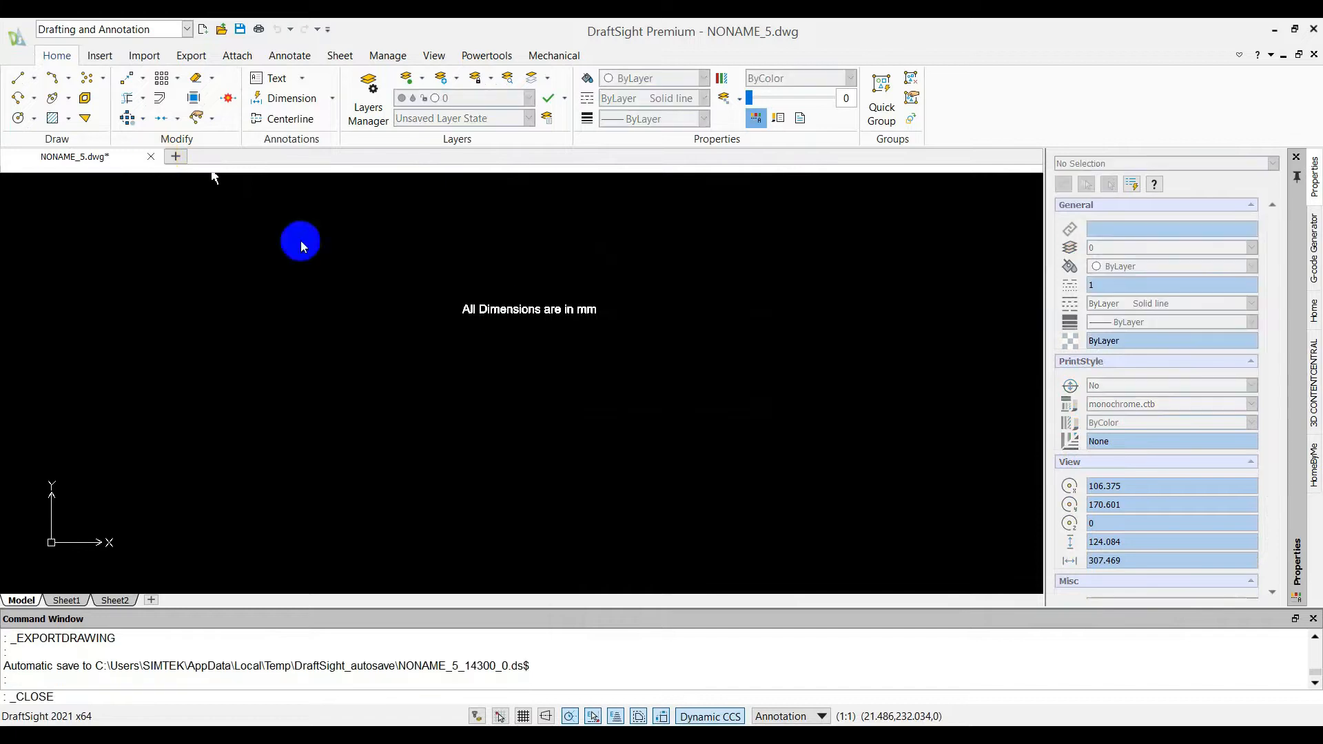
left_click(714, 385)
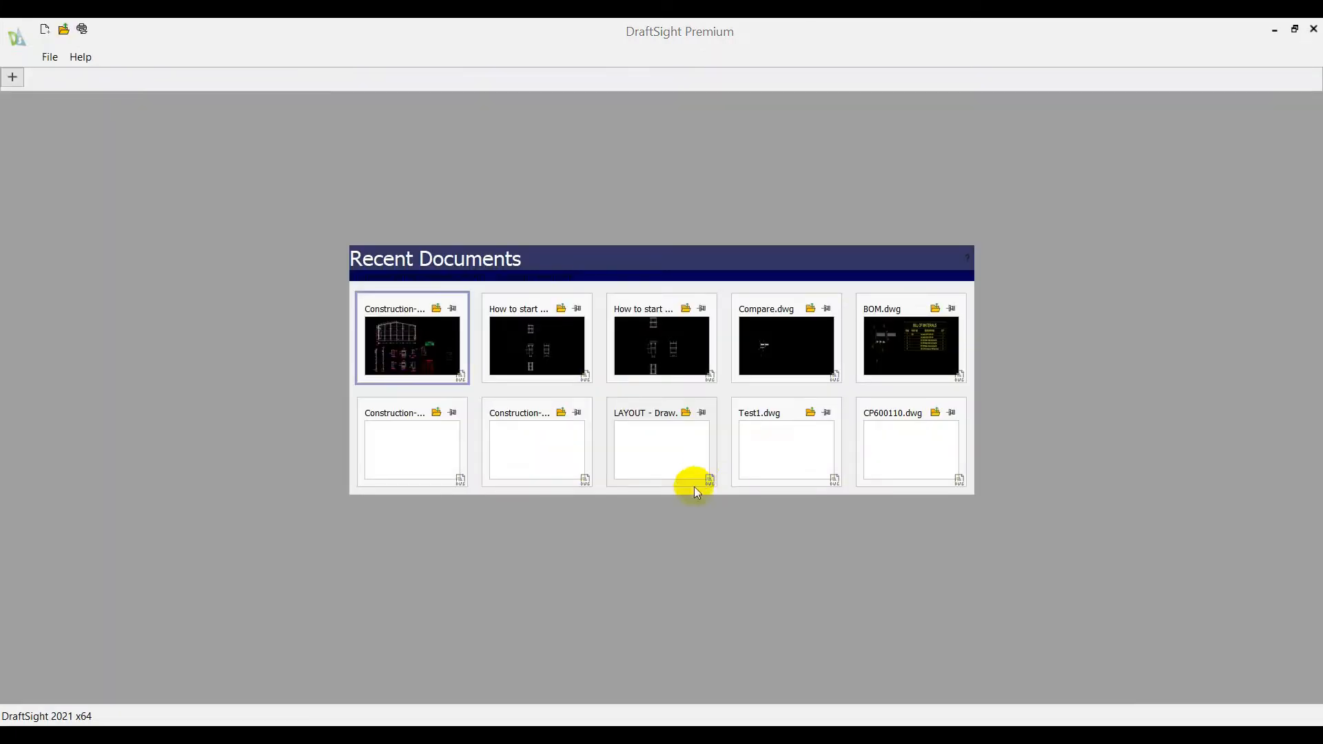
left_click(433, 331)
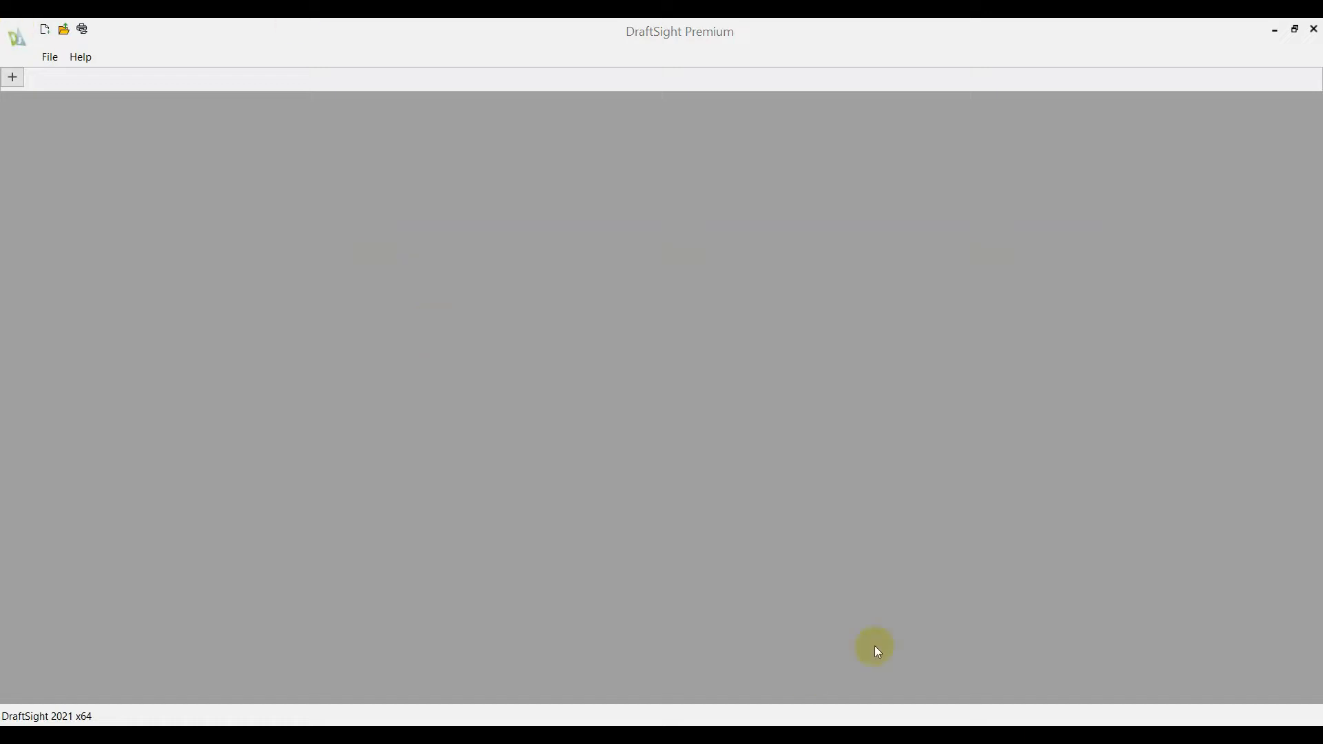
left_click(428, 331)
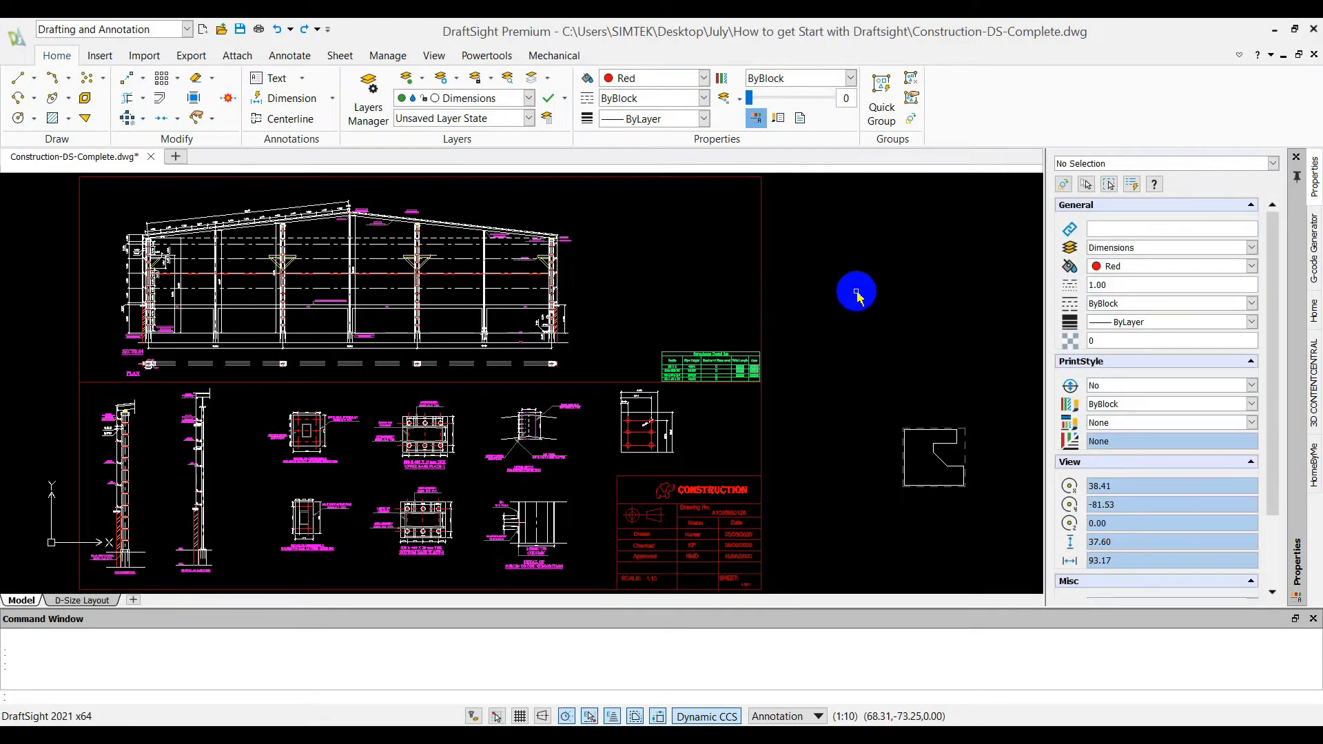
Insert Notes for drawing.dwg from the Examples folder as a block at scale 1, in the empty area above the green table
type("insert")
left_click(935, 327)
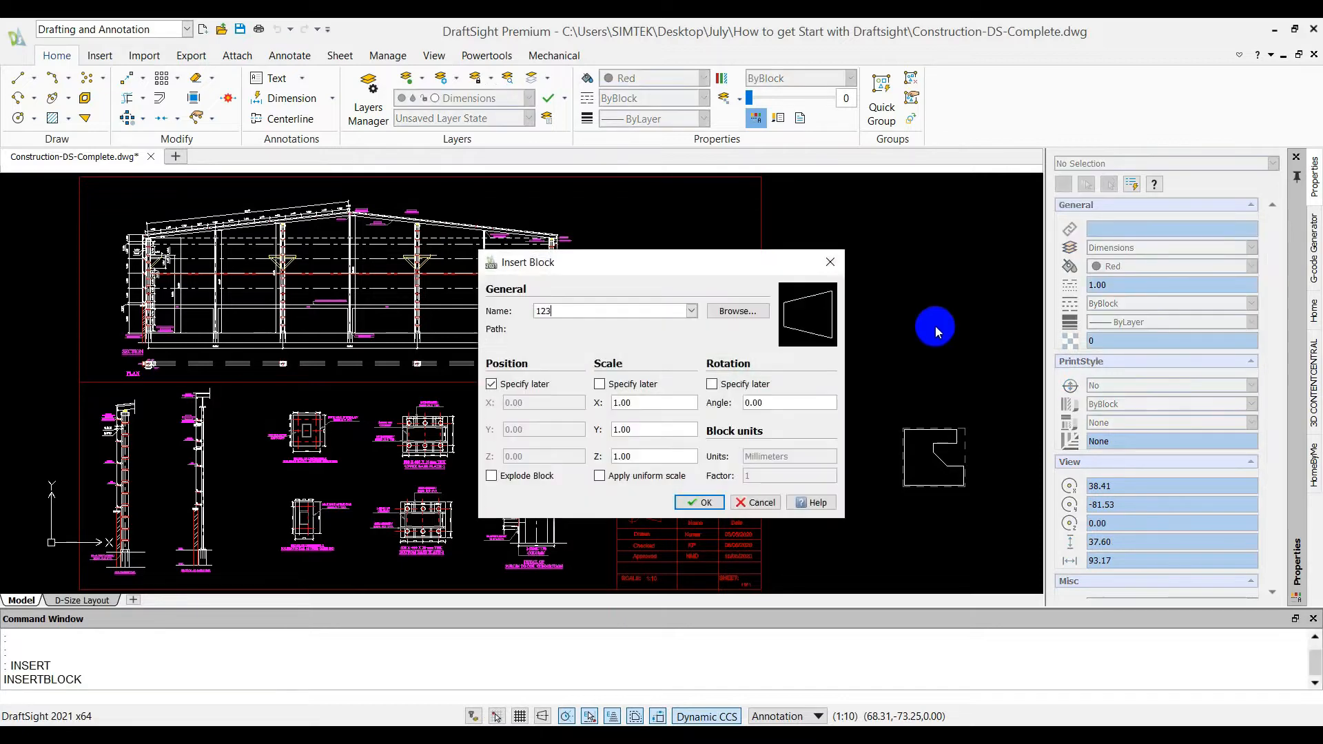
left_click(737, 311)
scroll(754, 503, "down", 1)
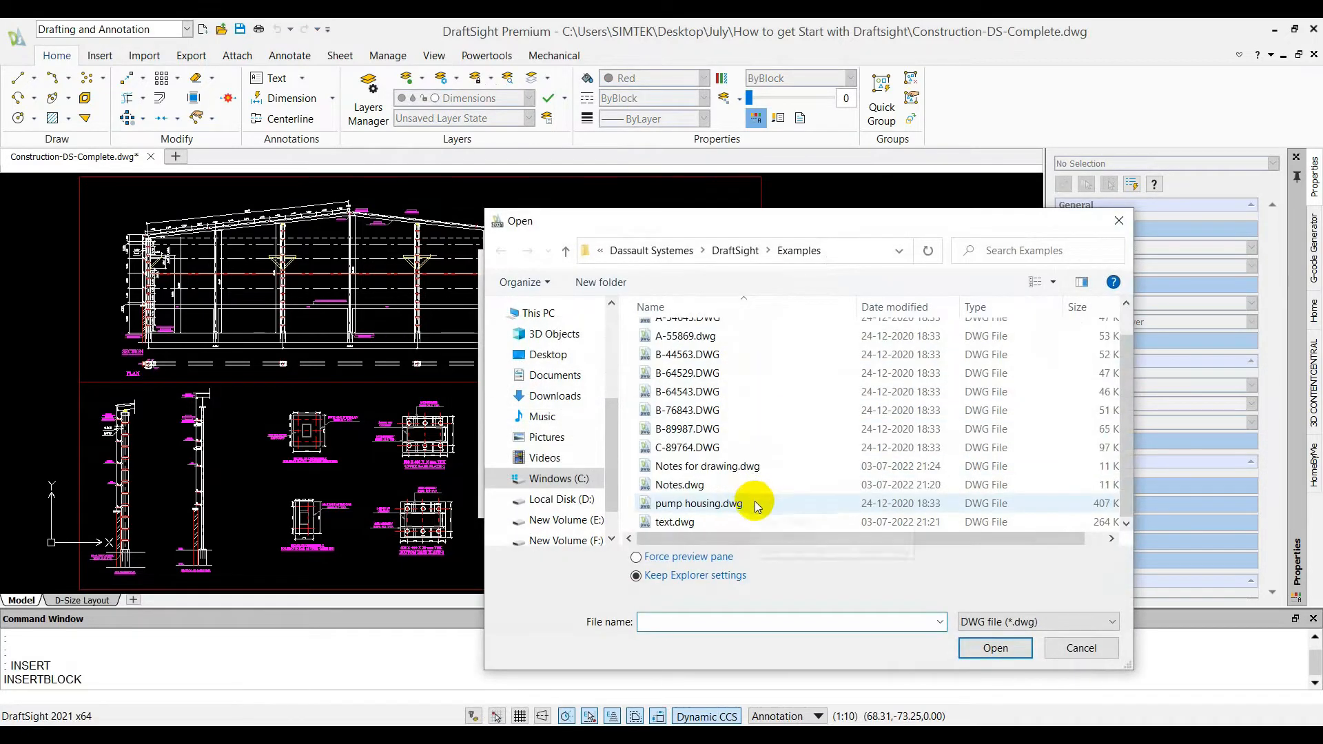
left_click(707, 466)
left_click(992, 647)
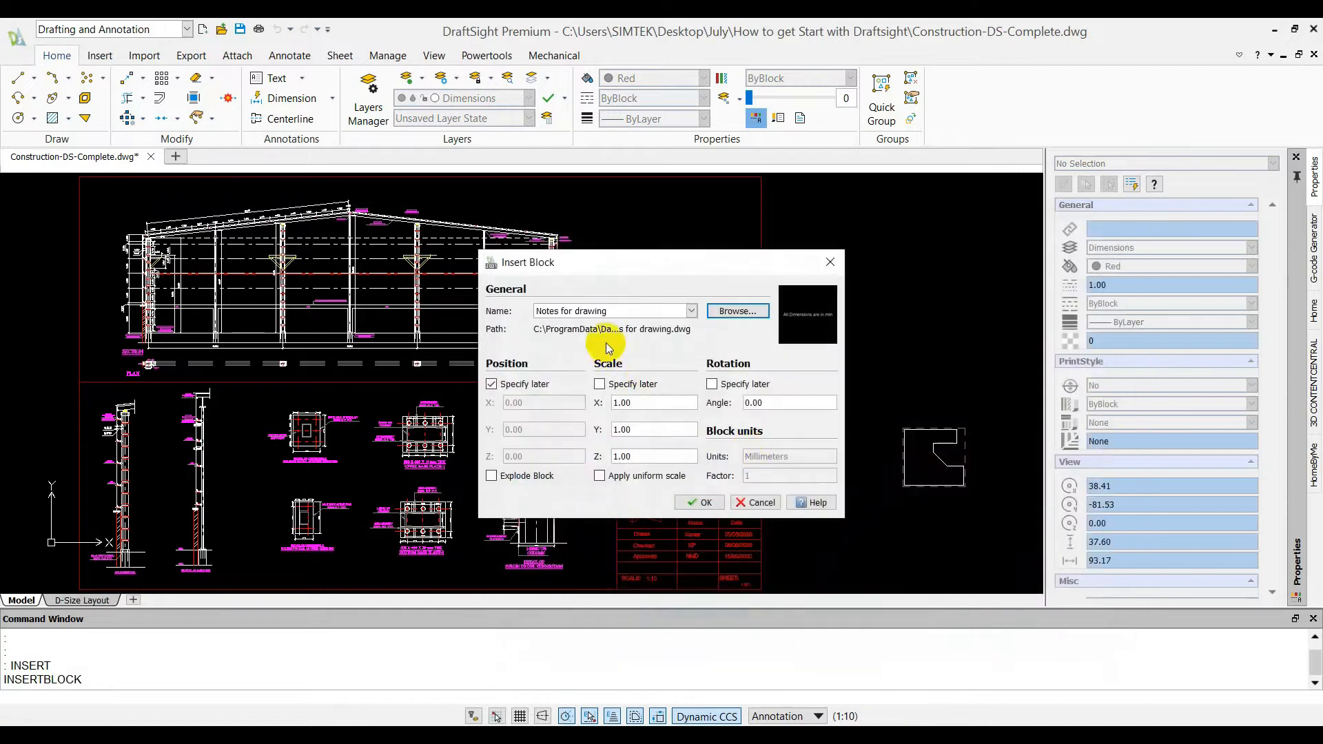
left_click(701, 502)
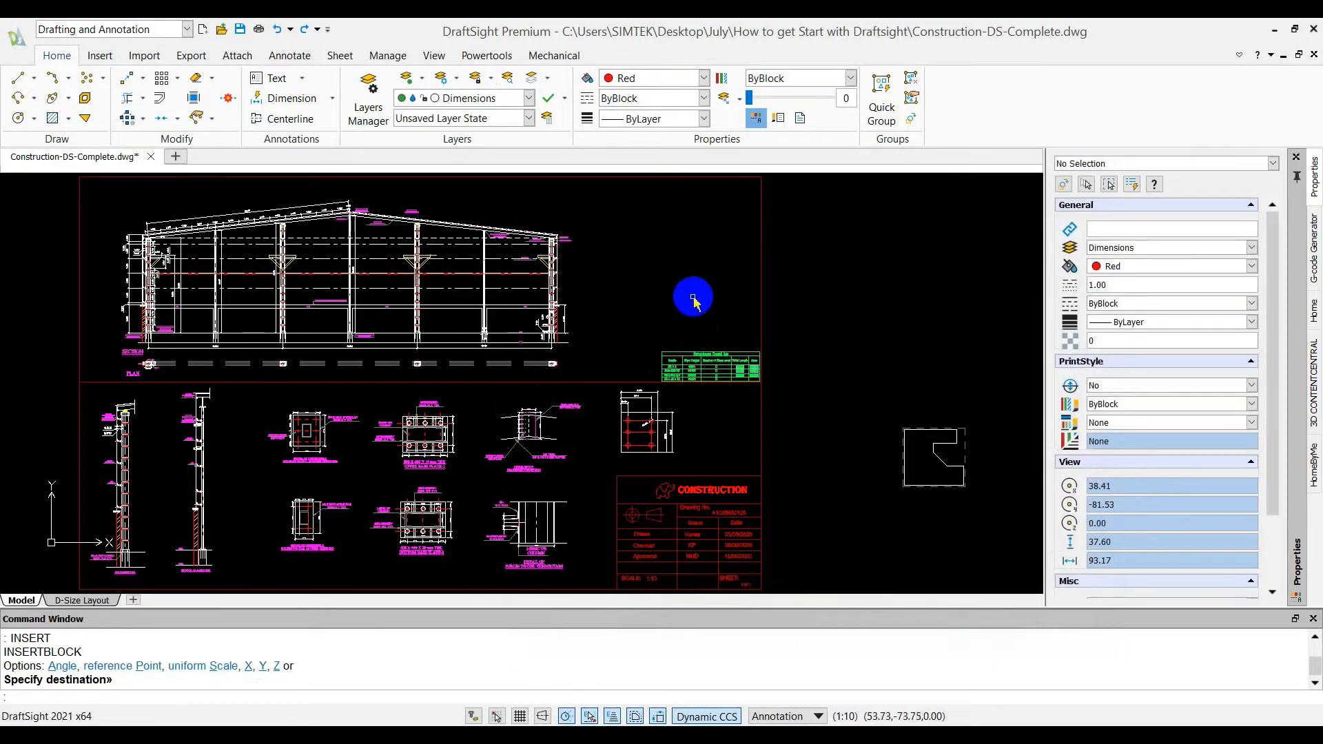
scroll(663, 307, "down", 2)
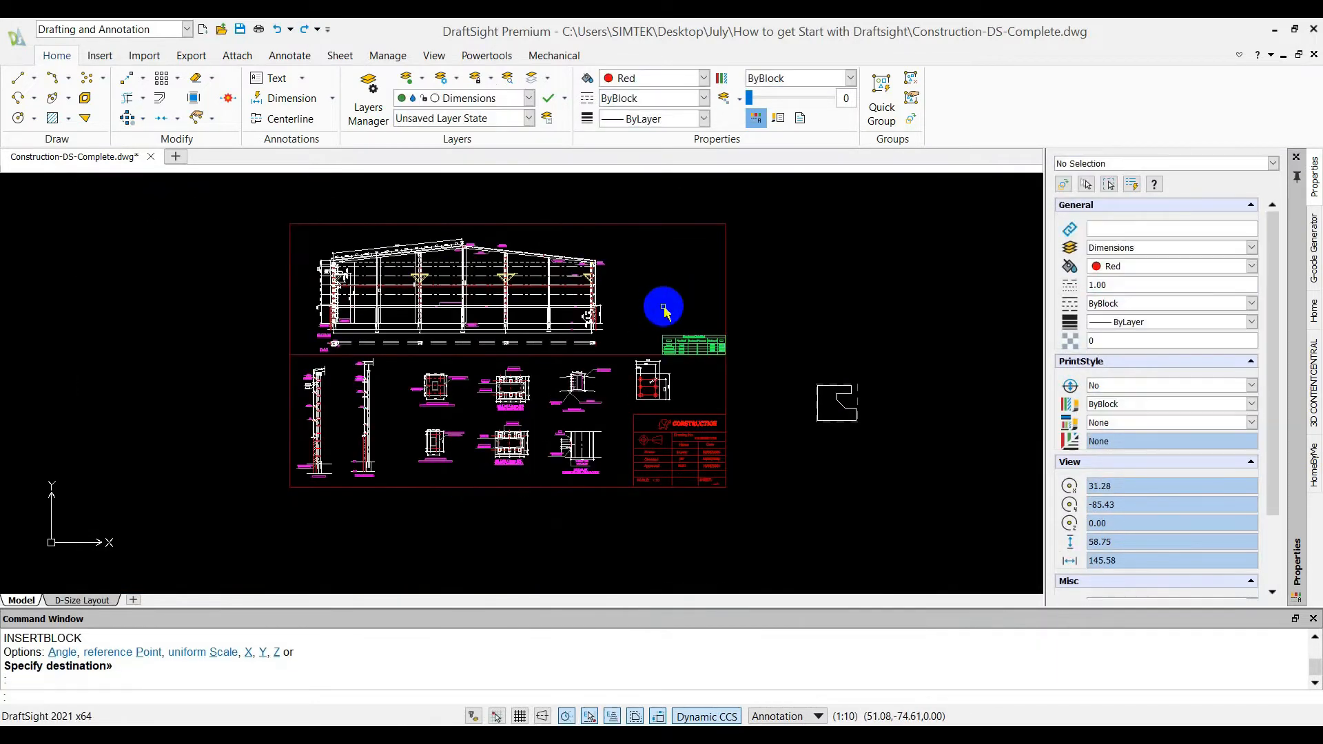
Move the inserted "All Dimensions are in mm" block to just above the top border of the construction sheet and save the drawing
scroll(663, 306, "down", 5)
left_click(662, 187)
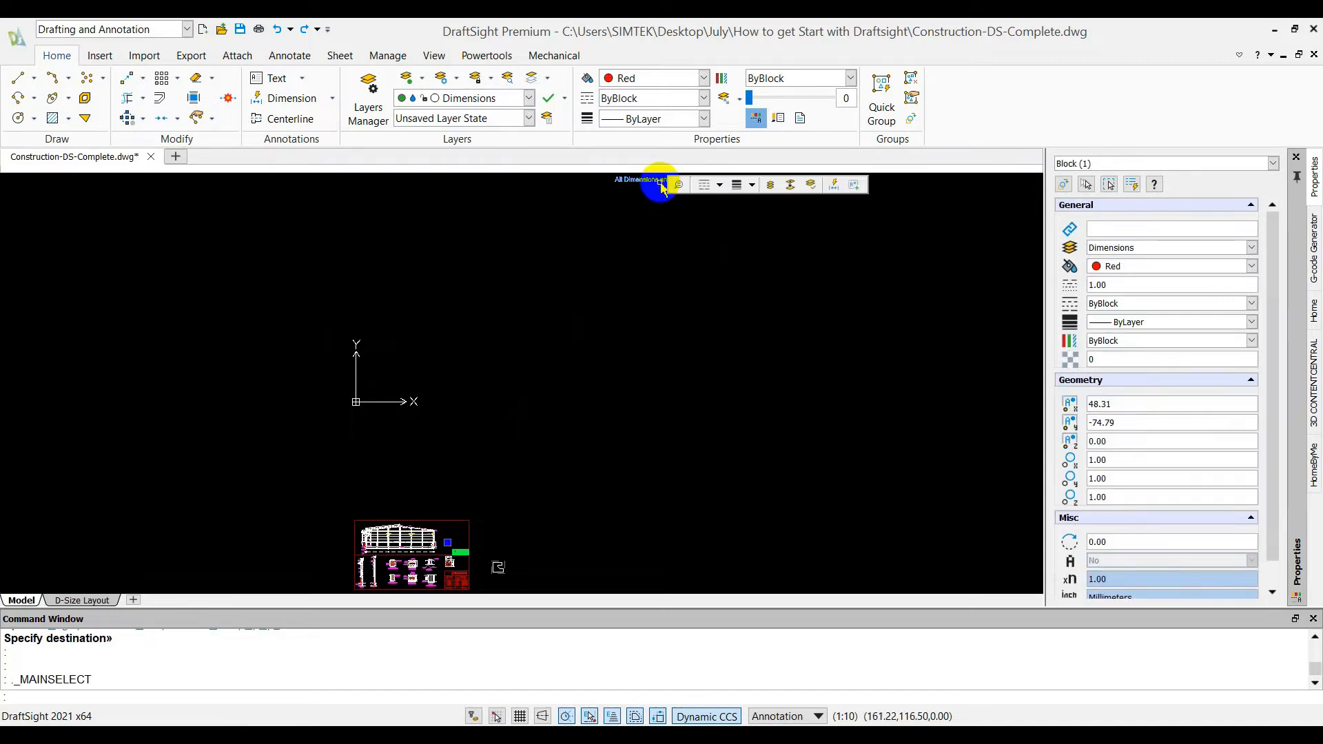
type("move")
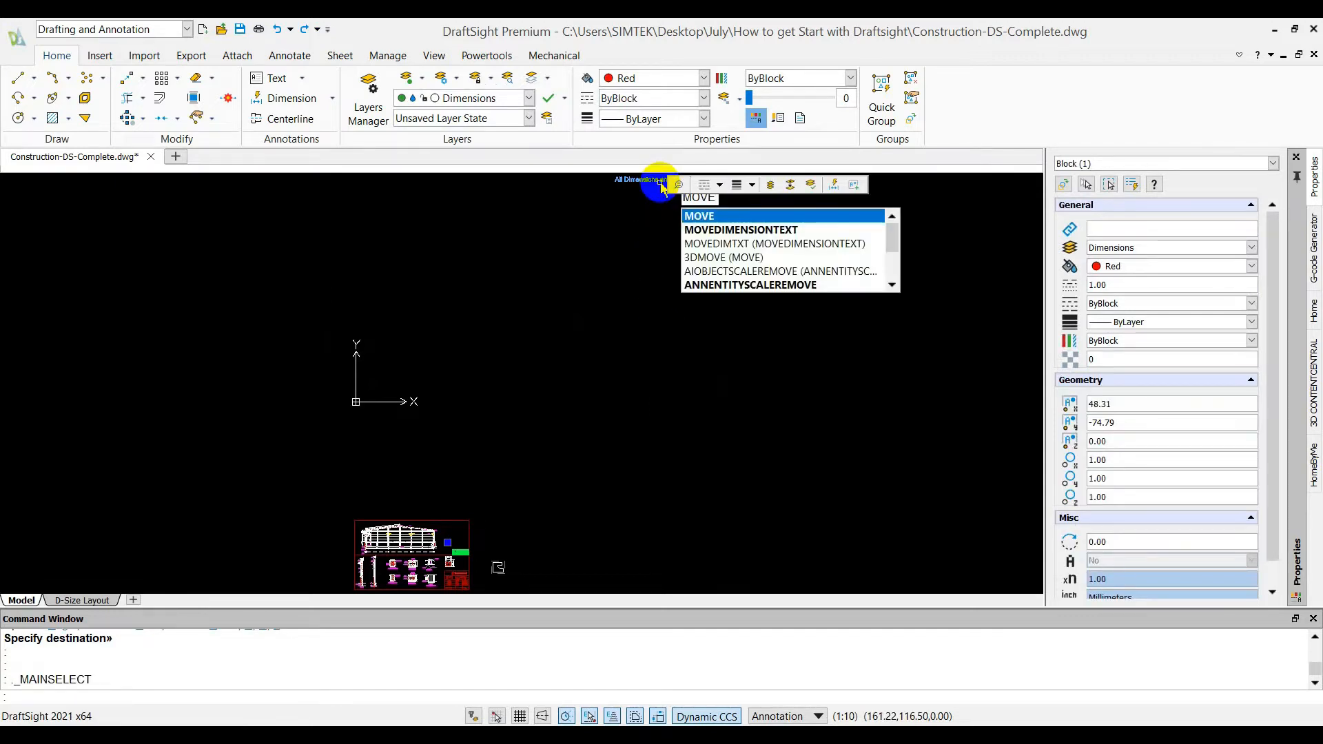
key("Return")
scroll(615, 328, "down", 1)
left_click(615, 328)
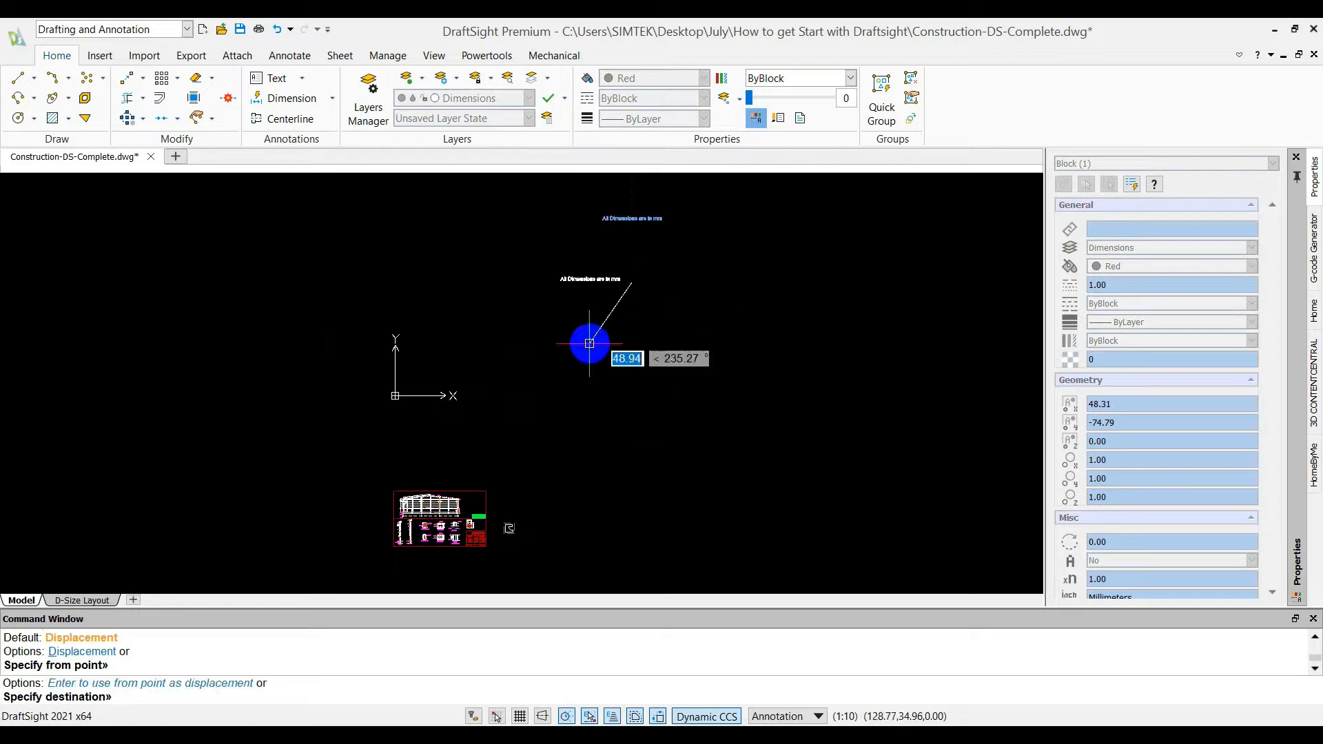
scroll(590, 348, "up", 8)
scroll(590, 356, "down", 3)
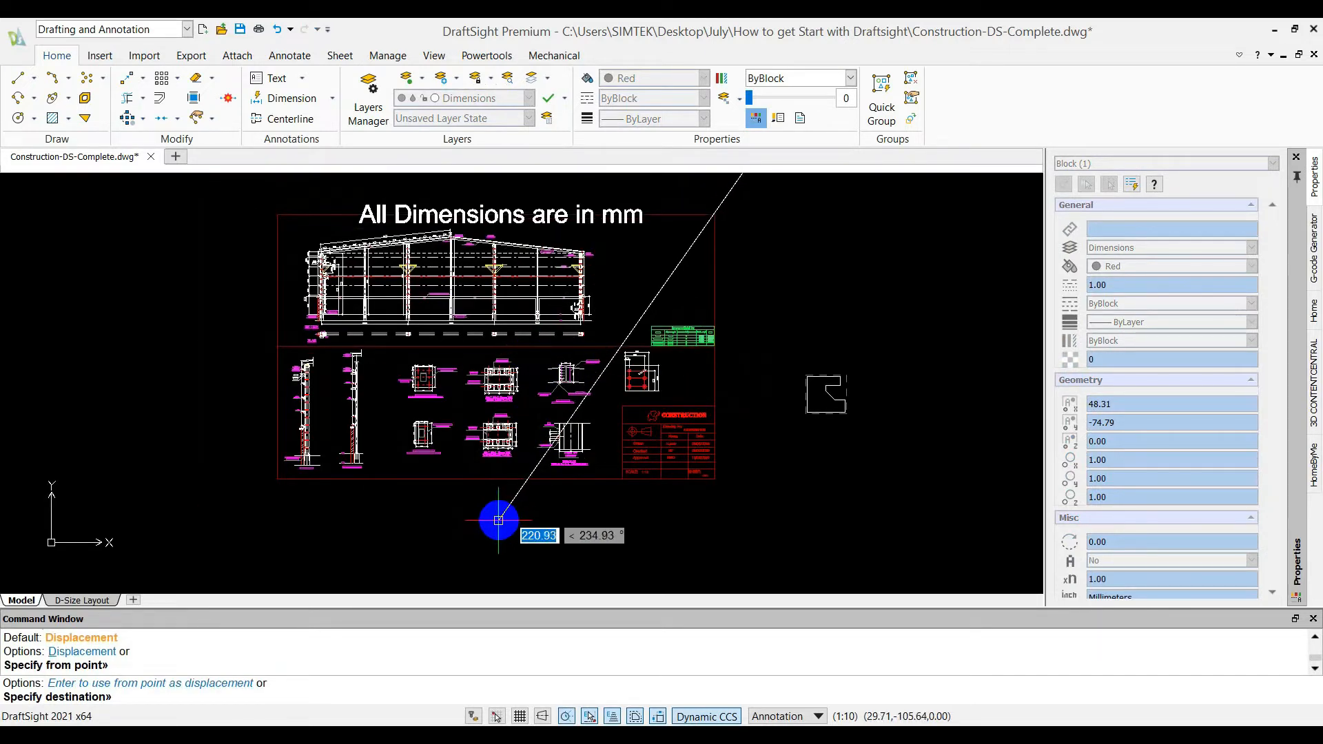
left_click(500, 504)
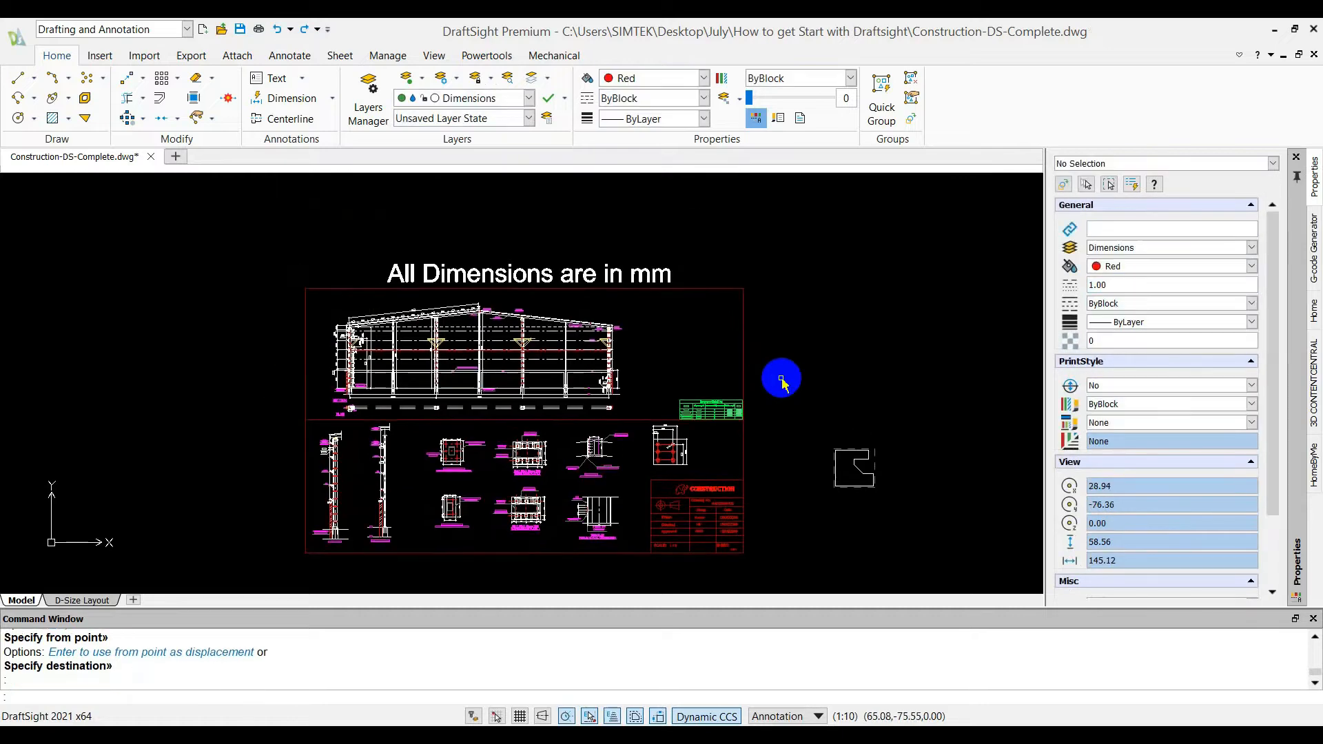
key("ctrl+s")
scroll(801, 308, "up", 2)
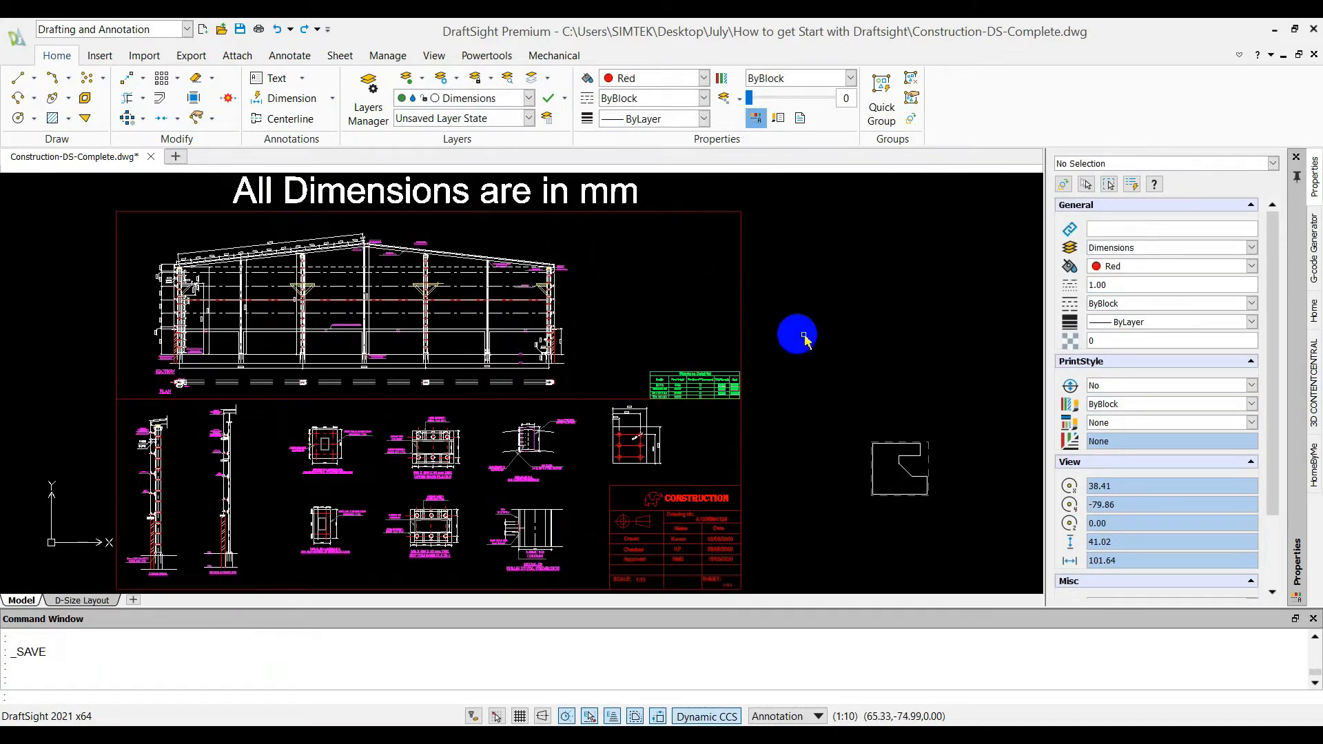
Review the drawing's layers in the Layers Manager and examine the properties of the Title block layer
left_click(365, 97)
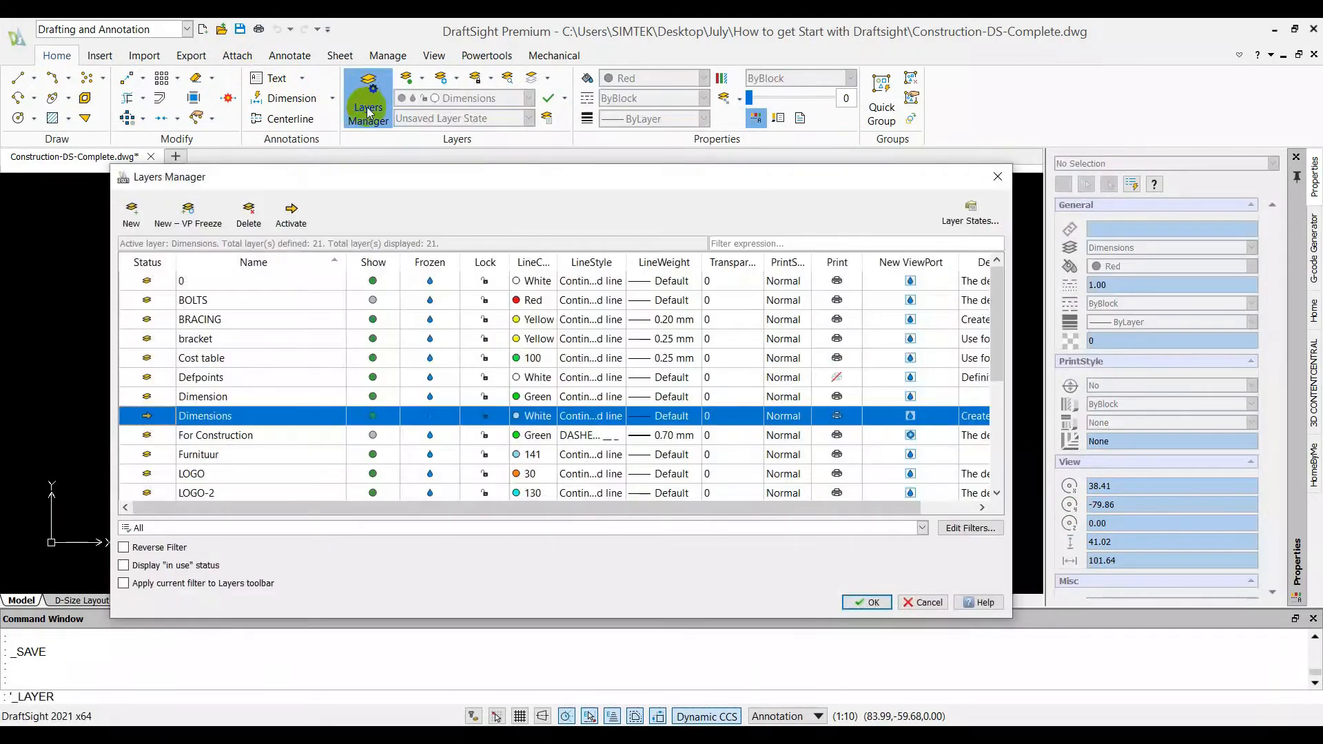
scroll(409, 311, "down", 3)
scroll(330, 296, "up", 3)
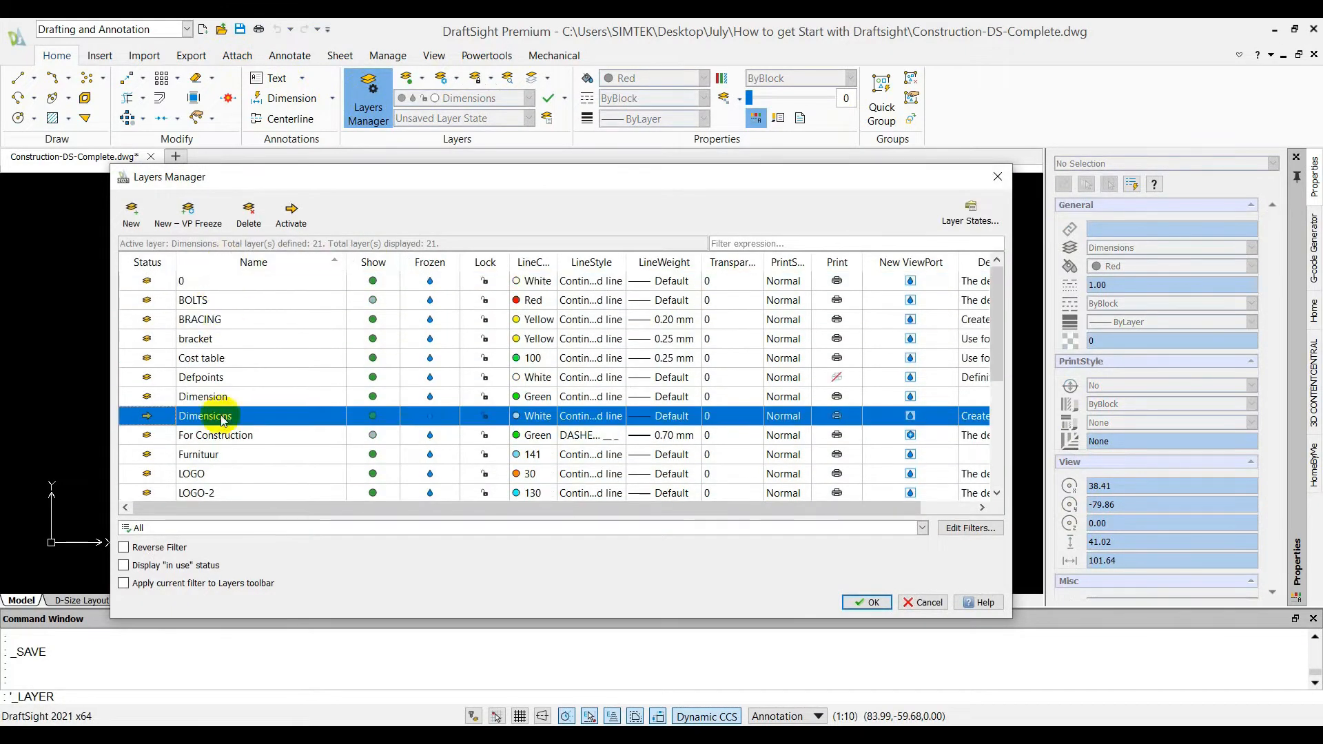
scroll(250, 351, "down", 3)
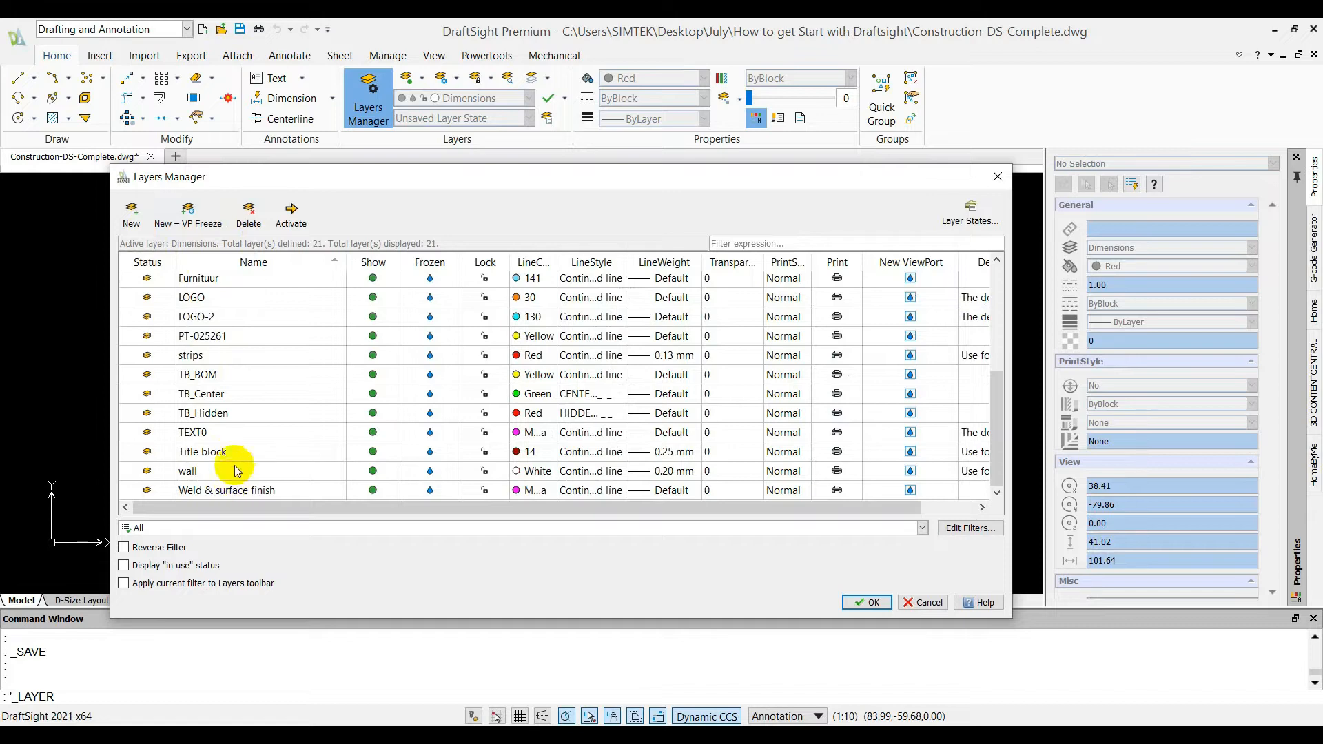
left_click(238, 451)
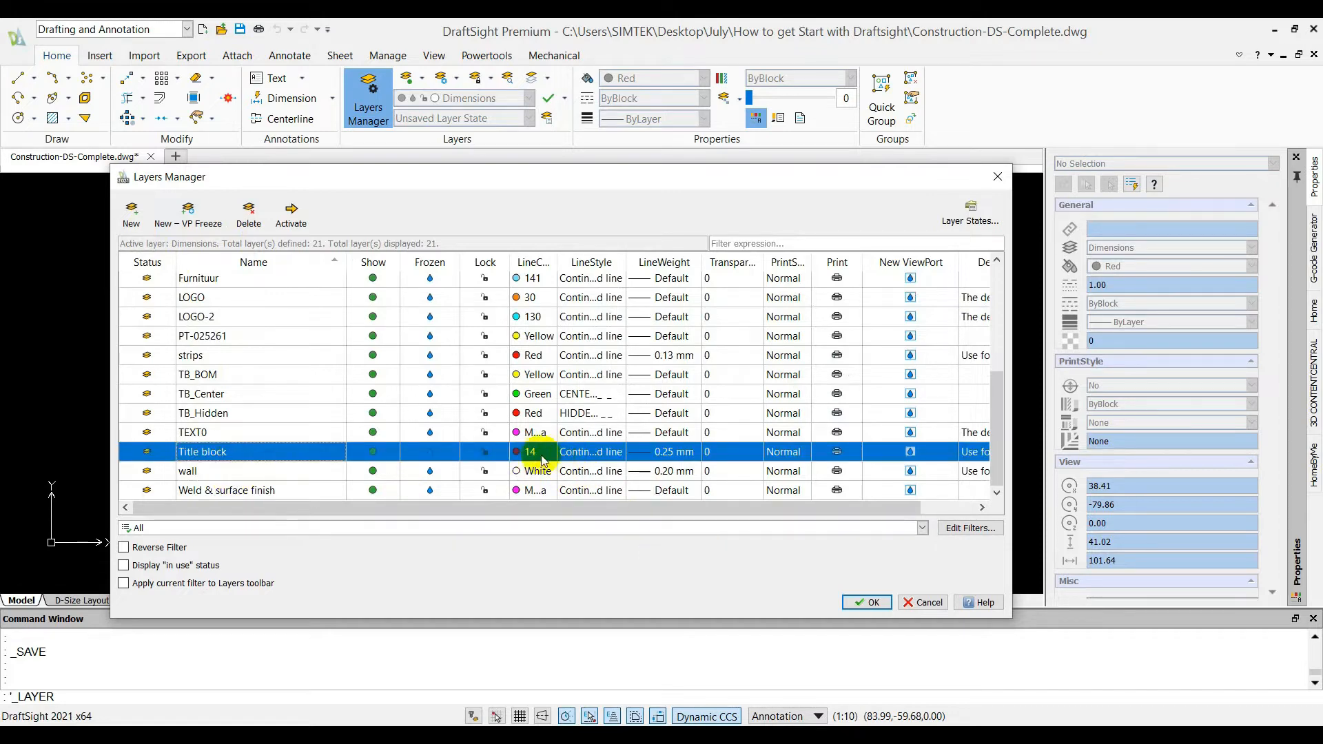
left_click(866, 602)
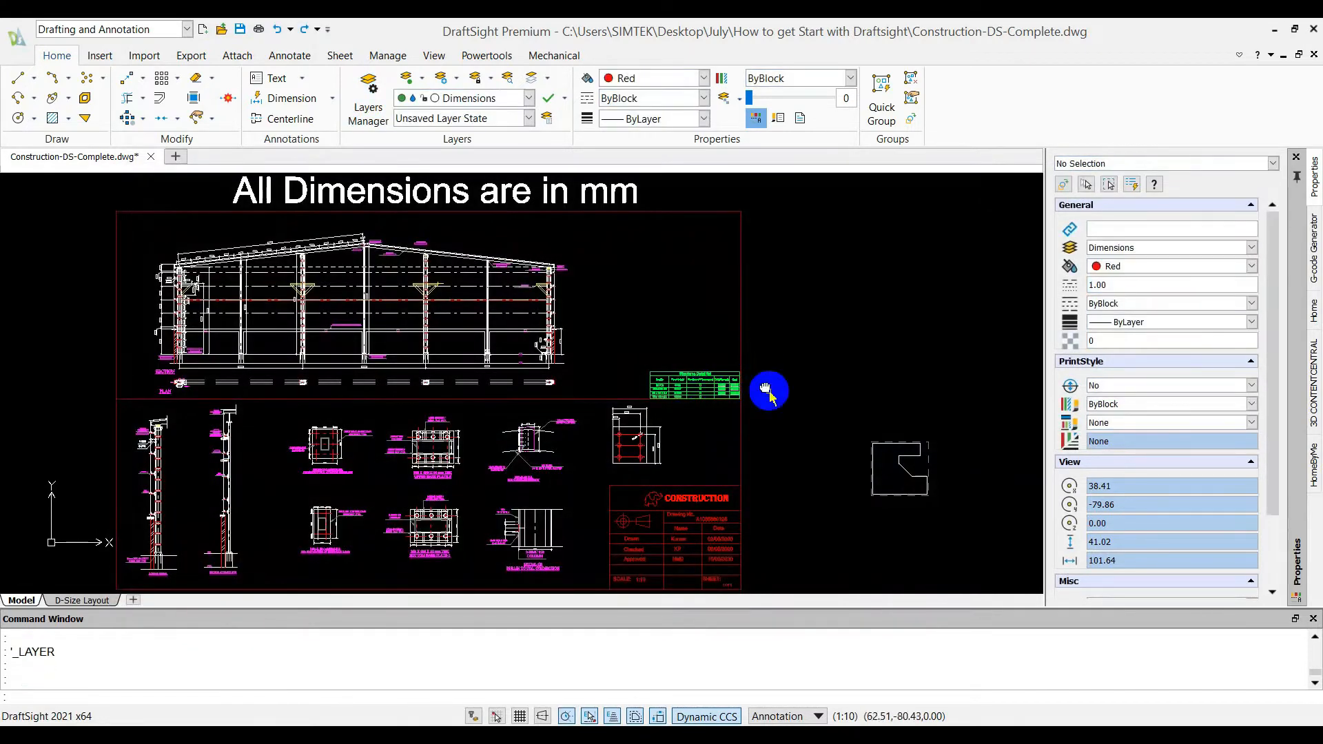
scroll(735, 487, "up", 6)
scroll(797, 369, "down", 6)
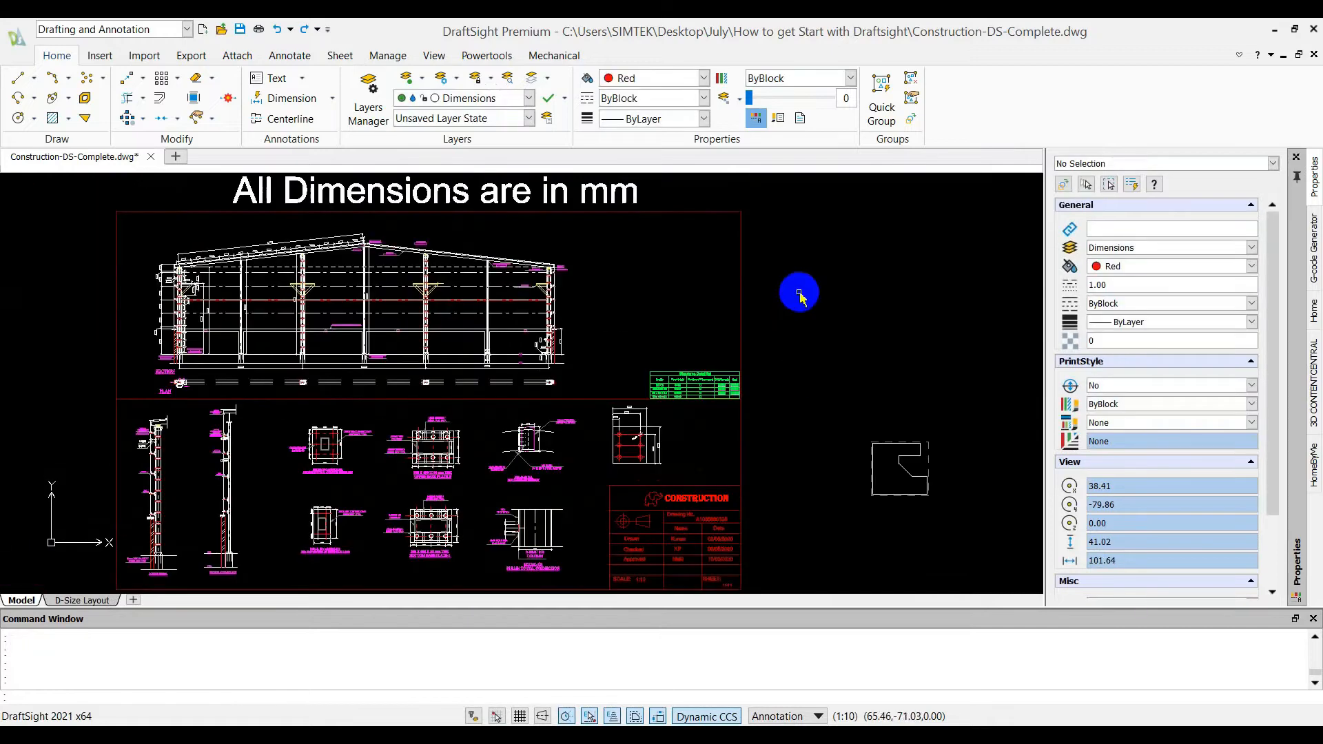
mouse_move(797, 286)
middle_mouse_down()
mouse_move(820, 268)
mouse_move(823, 283)
middle_mouse_up()
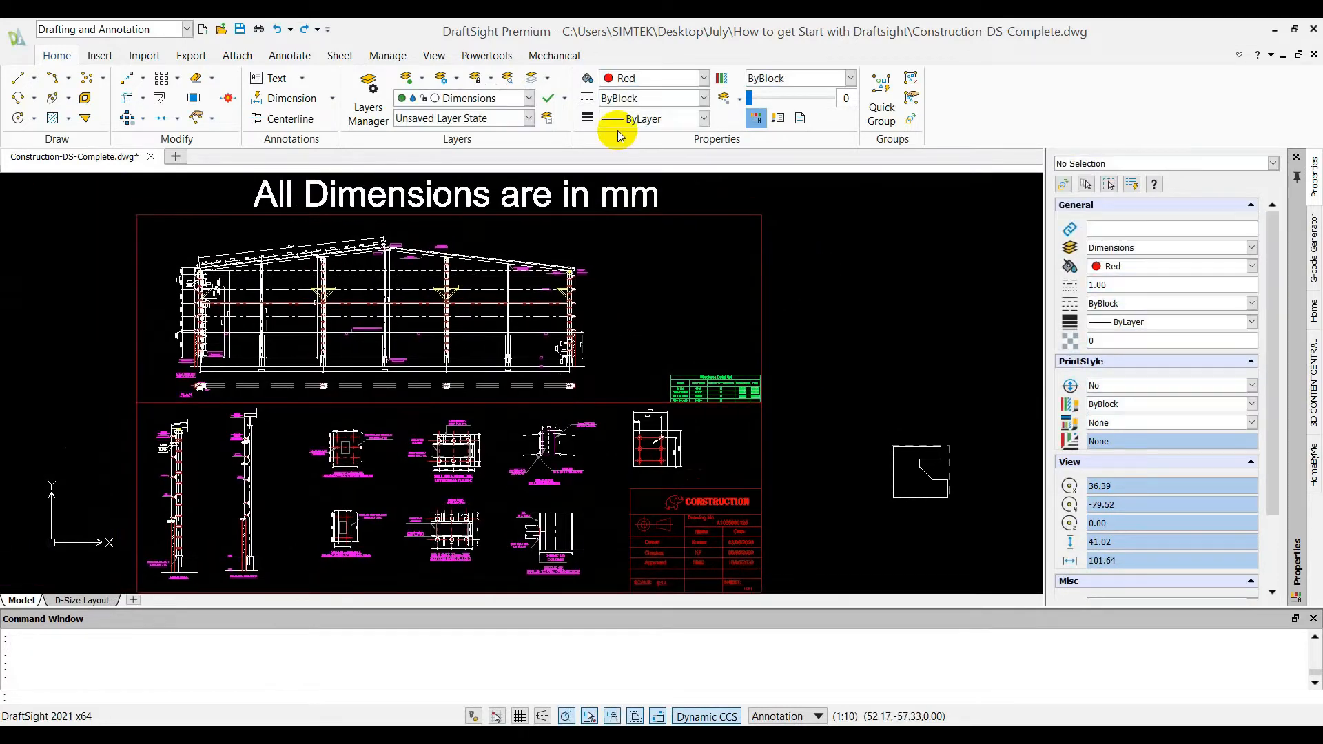
Change the line color of the Title block layer to yellow in the Layers Manager
left_click(364, 104)
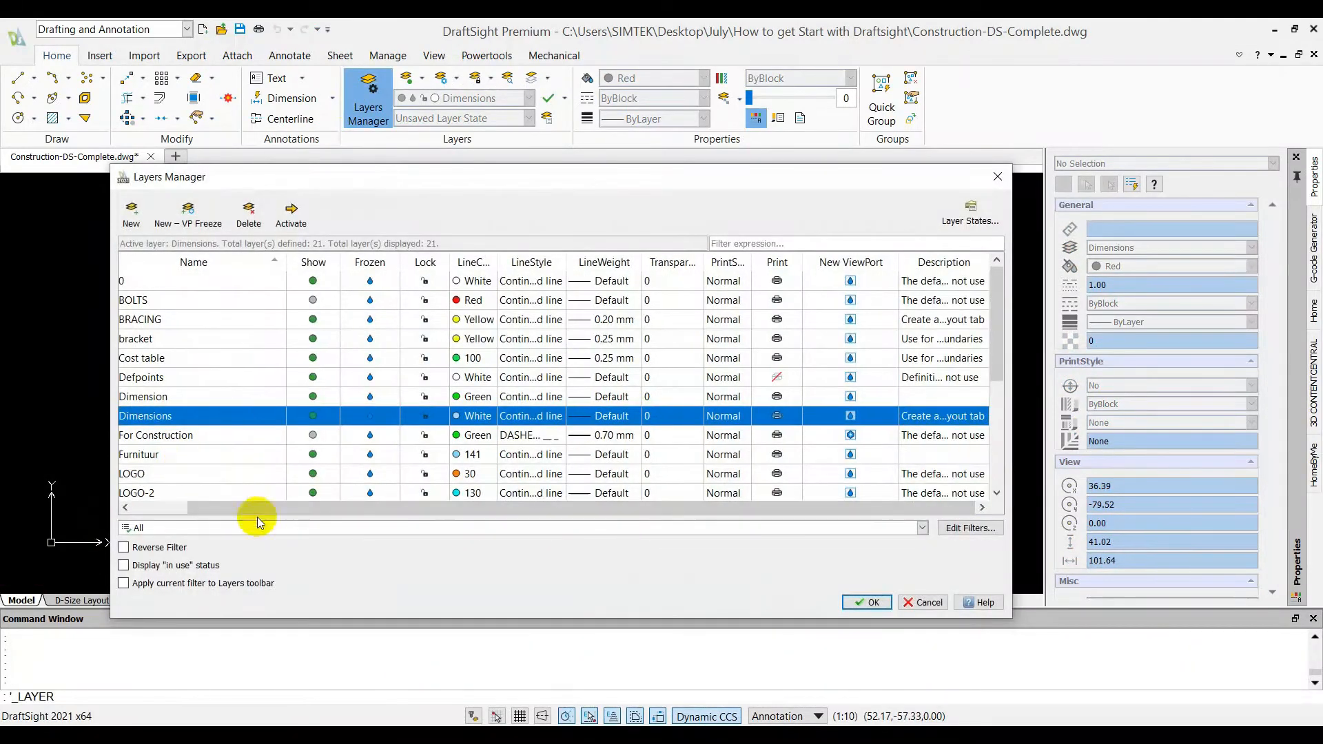
left_click_drag(252, 510, 172, 463)
scroll(201, 456, "down", 3)
left_click(200, 454)
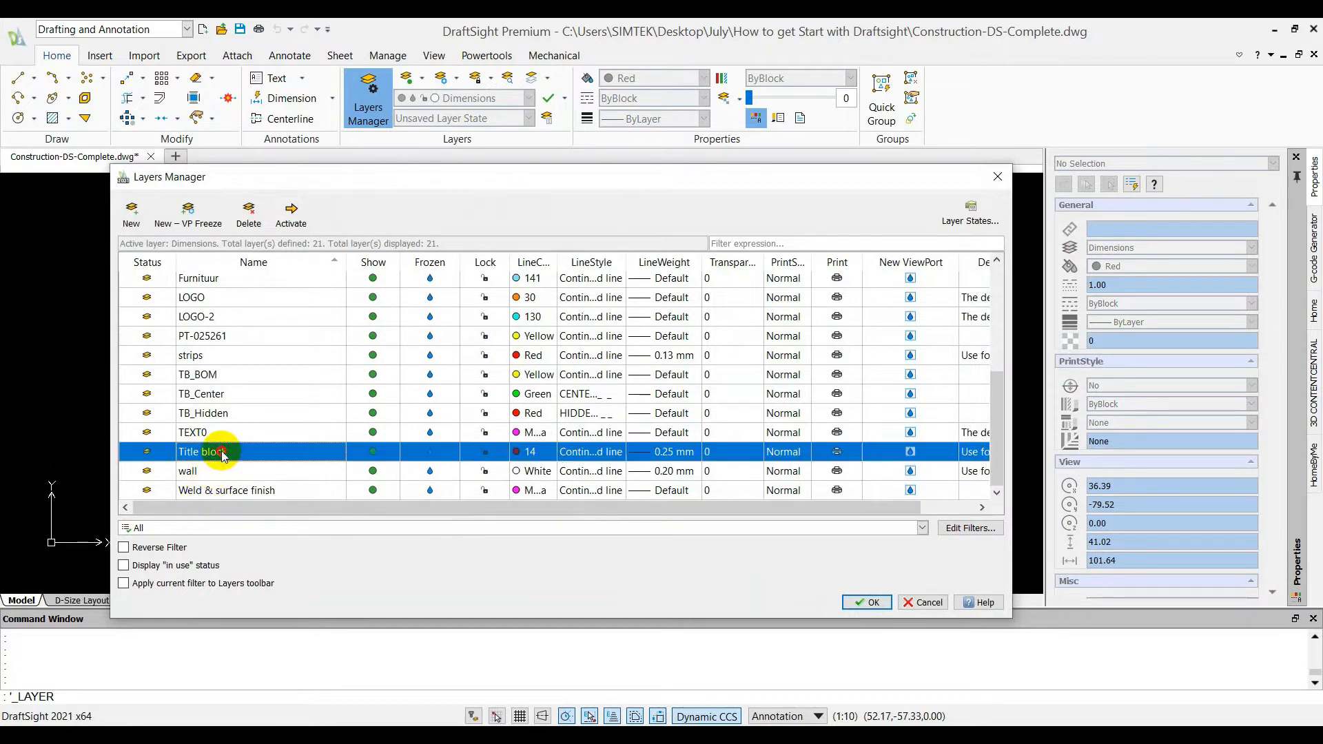
left_click(536, 453)
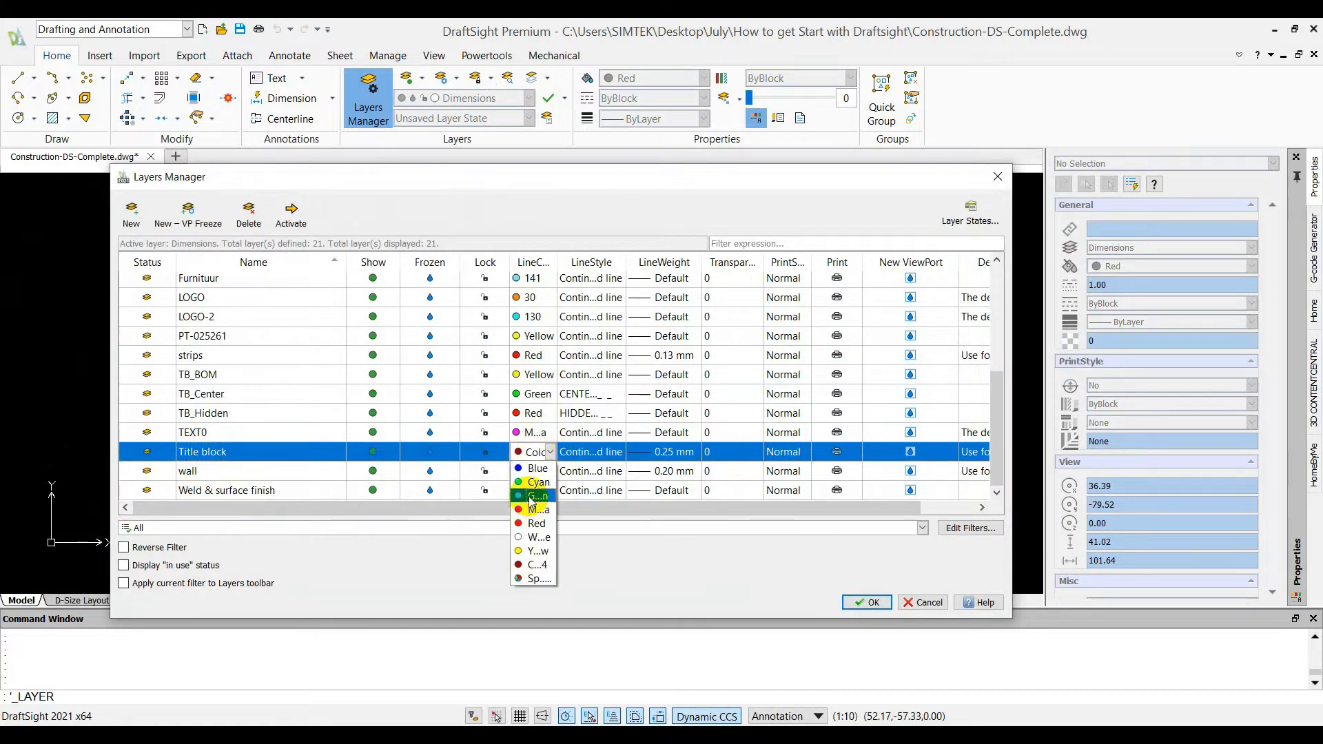
left_click(538, 537)
left_click(538, 451)
left_click(544, 544)
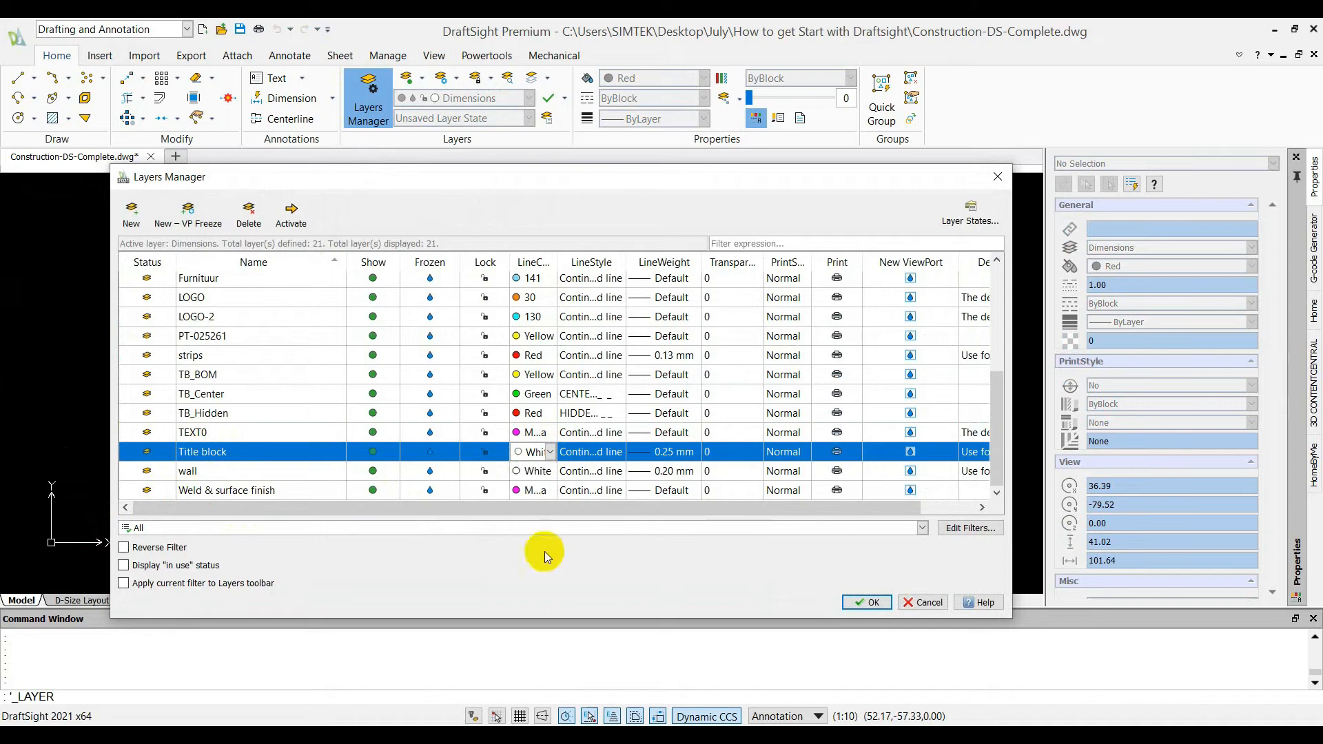
left_click(866, 602)
middle_click_drag(829, 357, 809, 354)
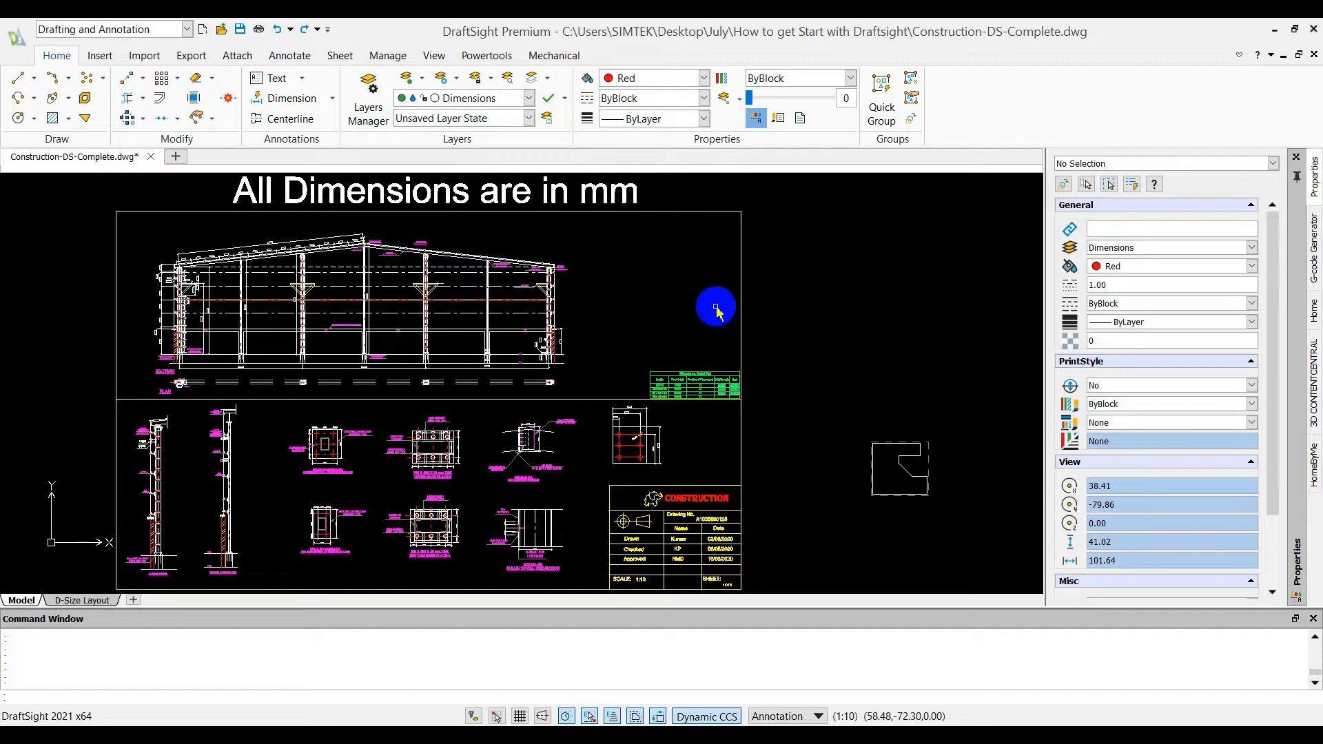
Insert a balloon above the ISMC 150 bracket at the rightmost column, with part number P001 and description "Structure Hold"
left_click(542, 56)
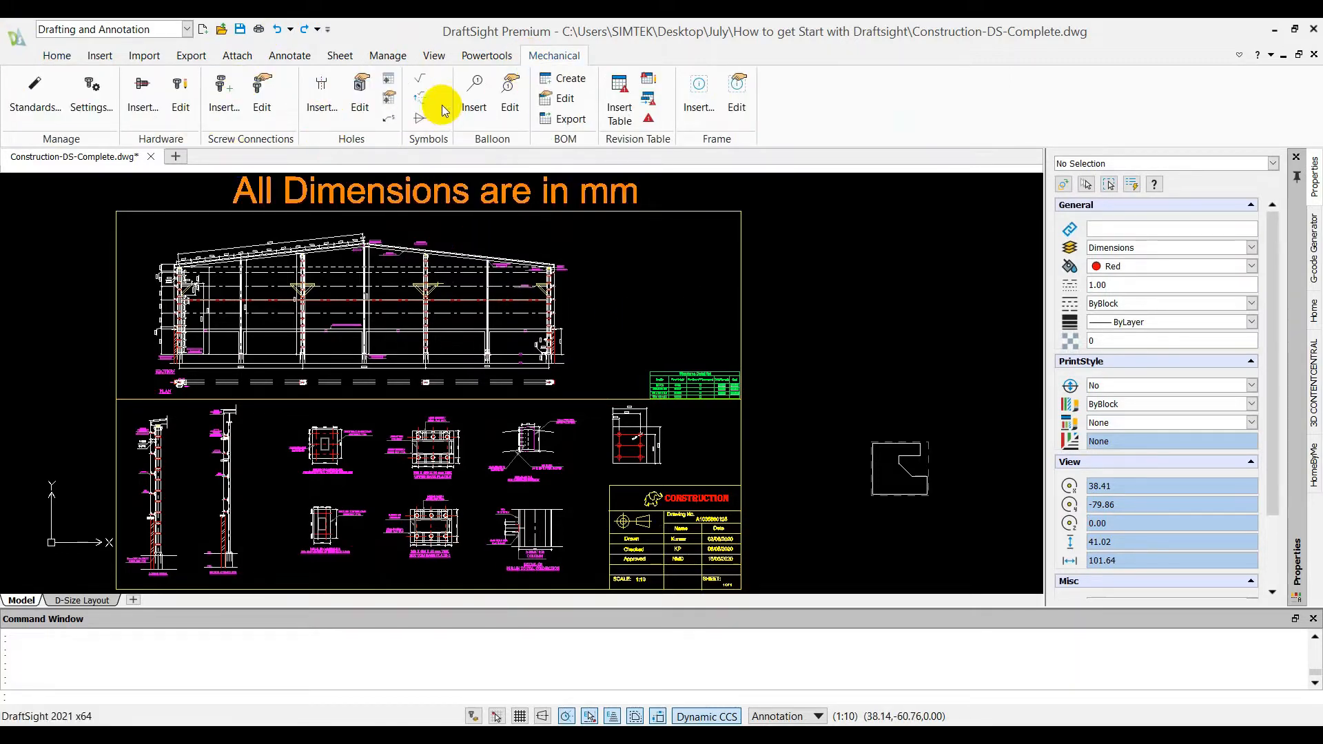
left_click(474, 100)
scroll(546, 289, "up", 6)
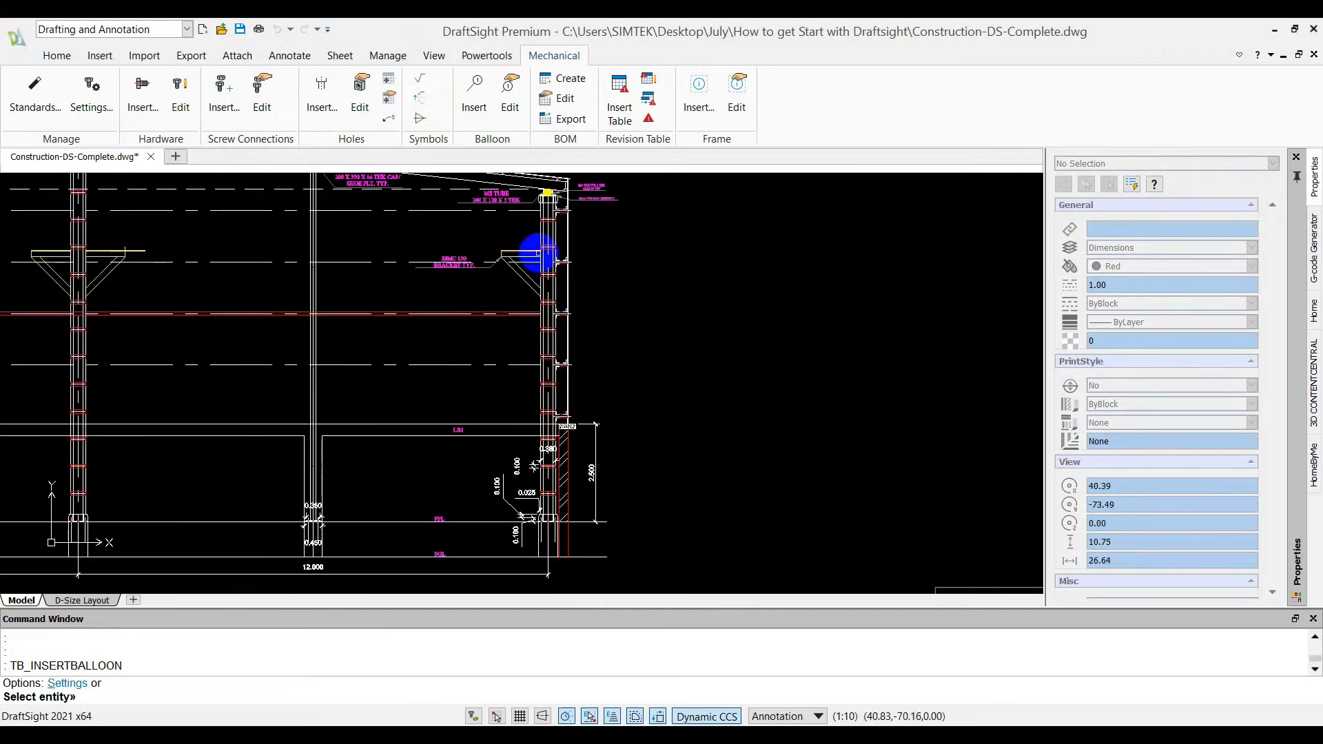
left_click(537, 253)
scroll(530, 253, "up", 2)
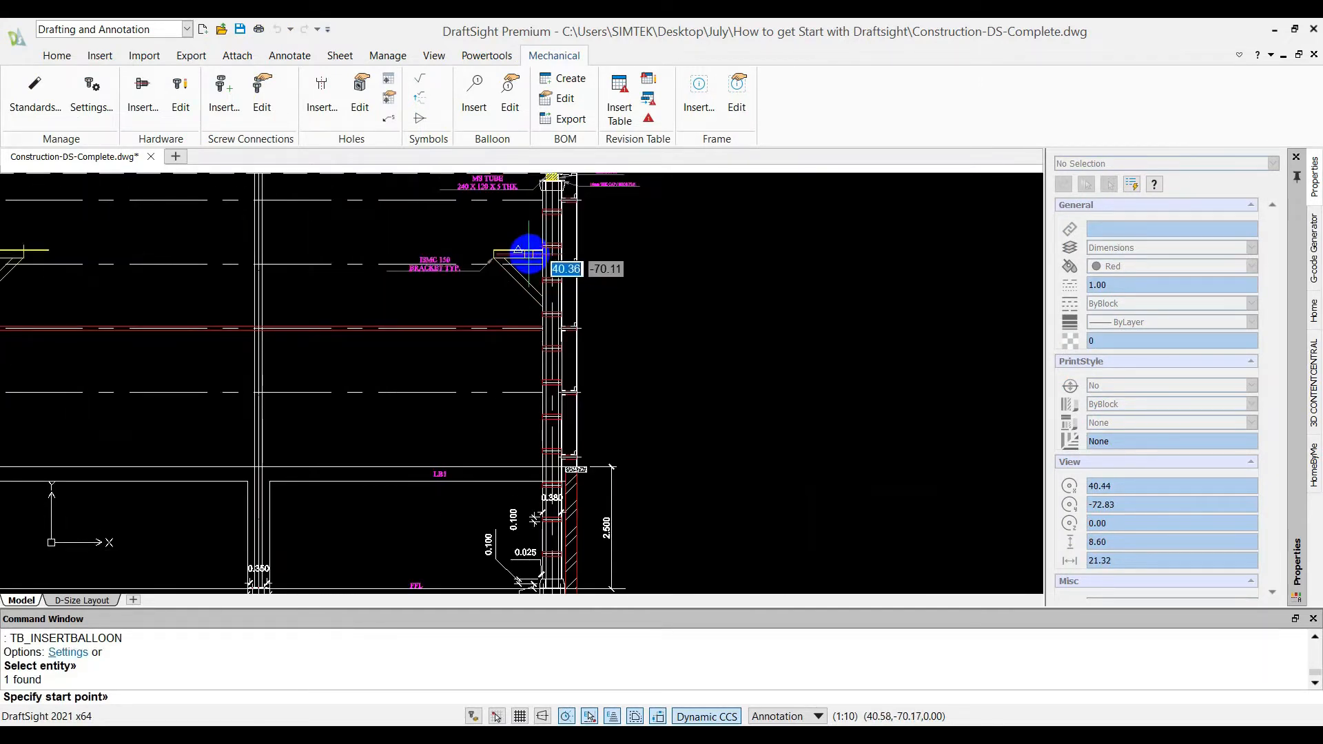
left_click(528, 252)
left_click(481, 227)
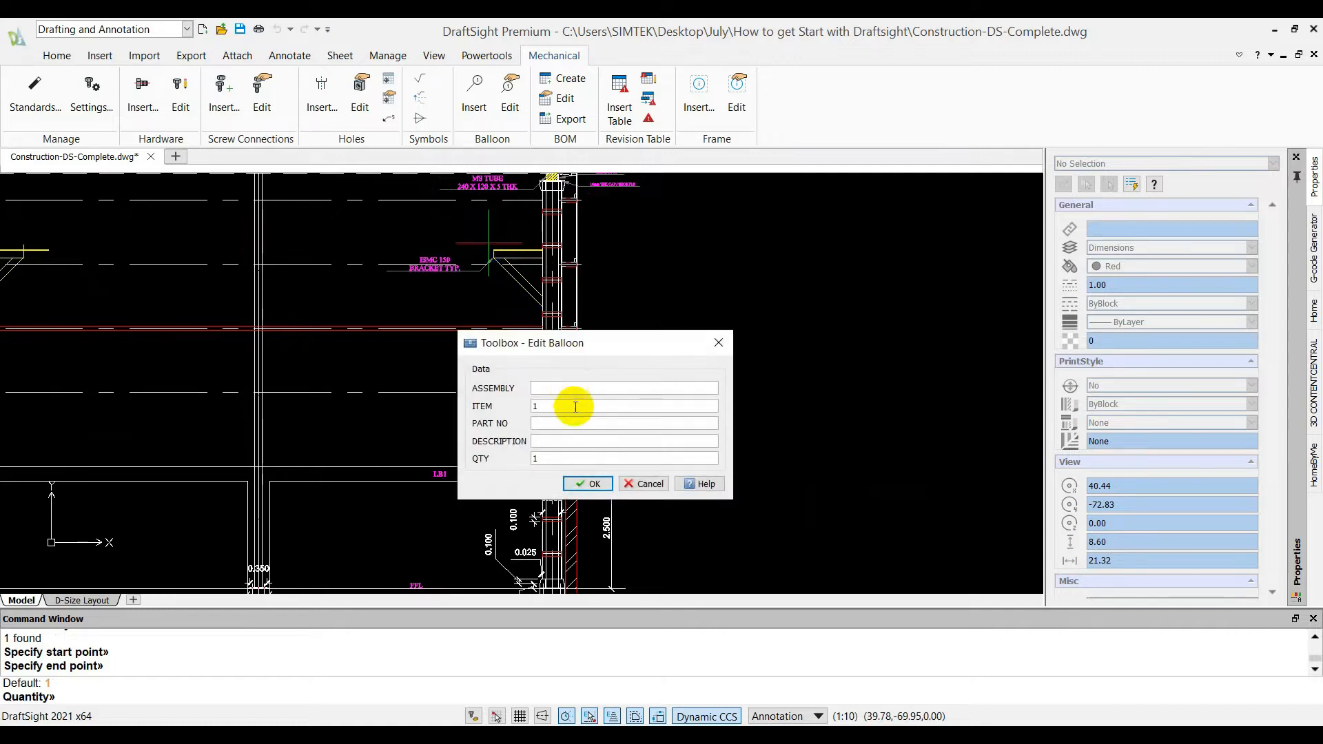
left_click(576, 423)
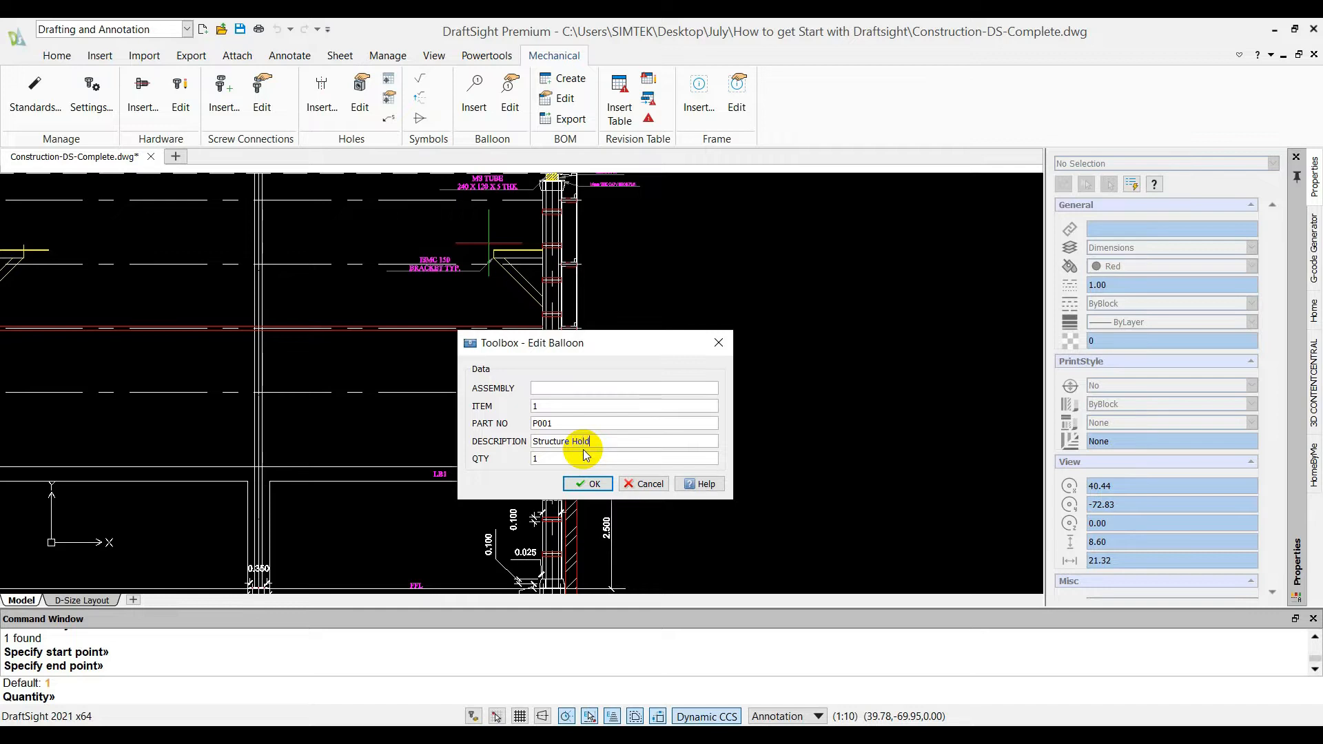
left_click(578, 481)
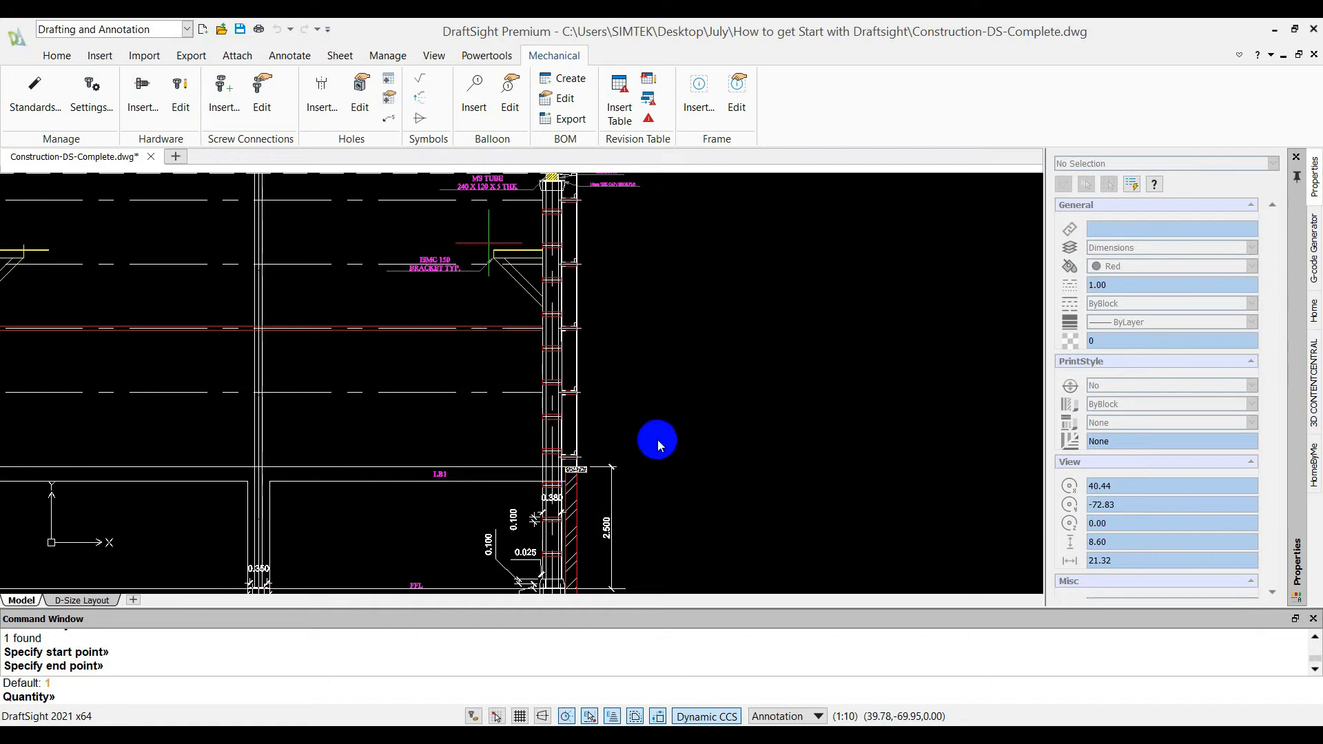
Insert a balloon to the right of the rightmost column with part number P002, description "Coloumn" and quantity 6
scroll(685, 372, "down", 7)
scroll(539, 289, "up", 2)
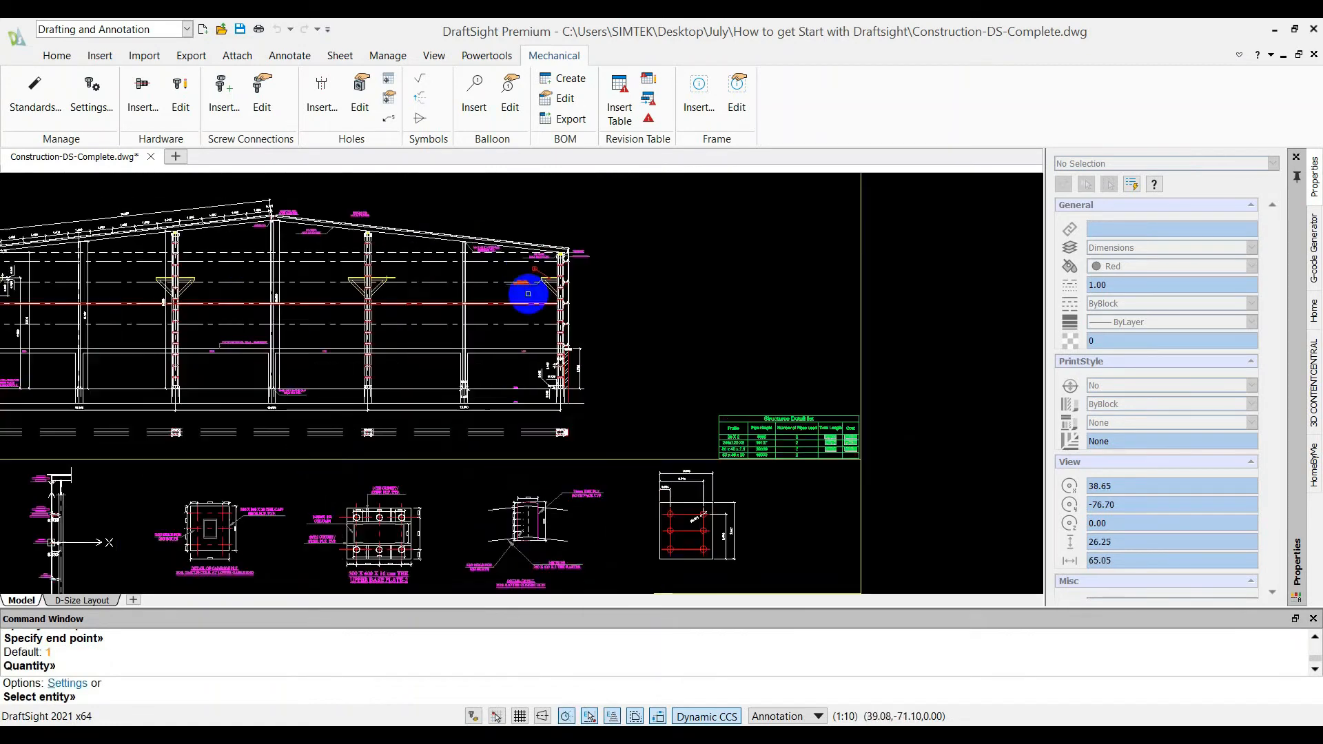
left_click(474, 89)
scroll(573, 261, "up", 2)
scroll(574, 260, "up", 3)
left_click(533, 340)
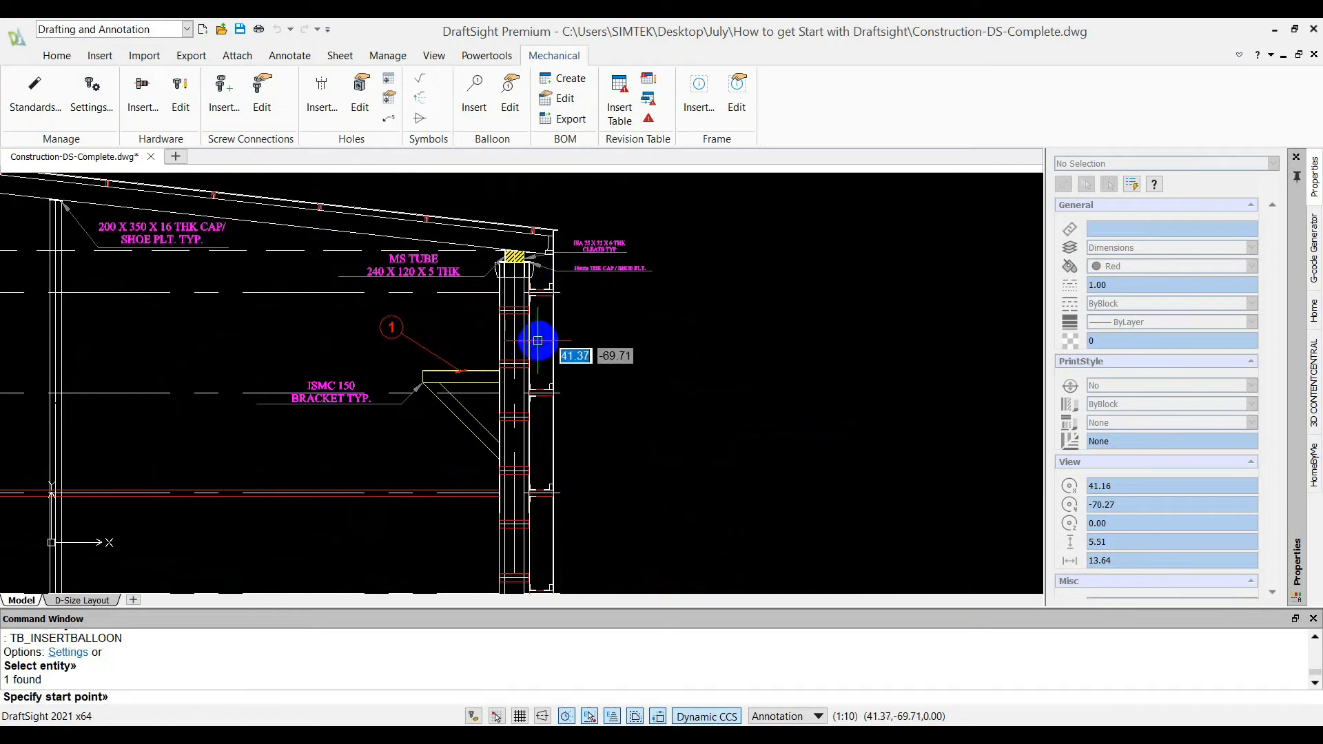
left_click(532, 344)
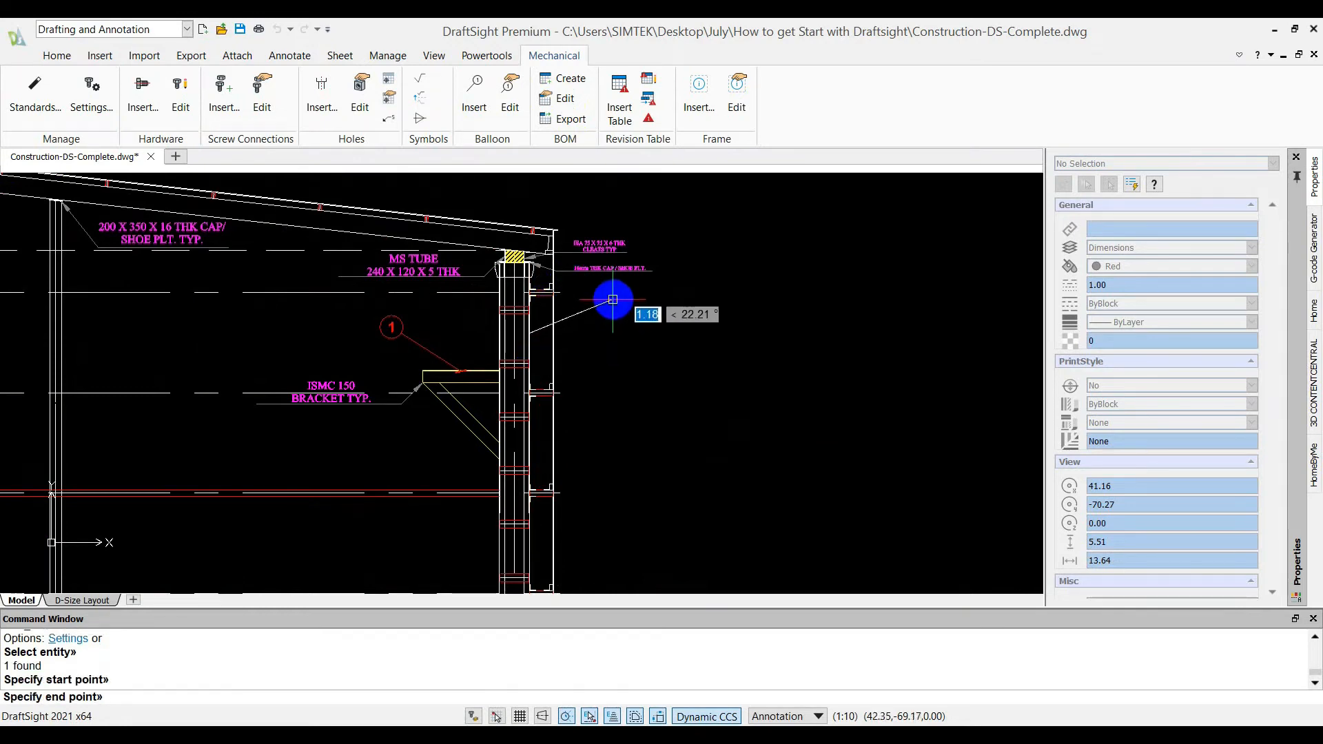
left_click(624, 332)
key("Return")
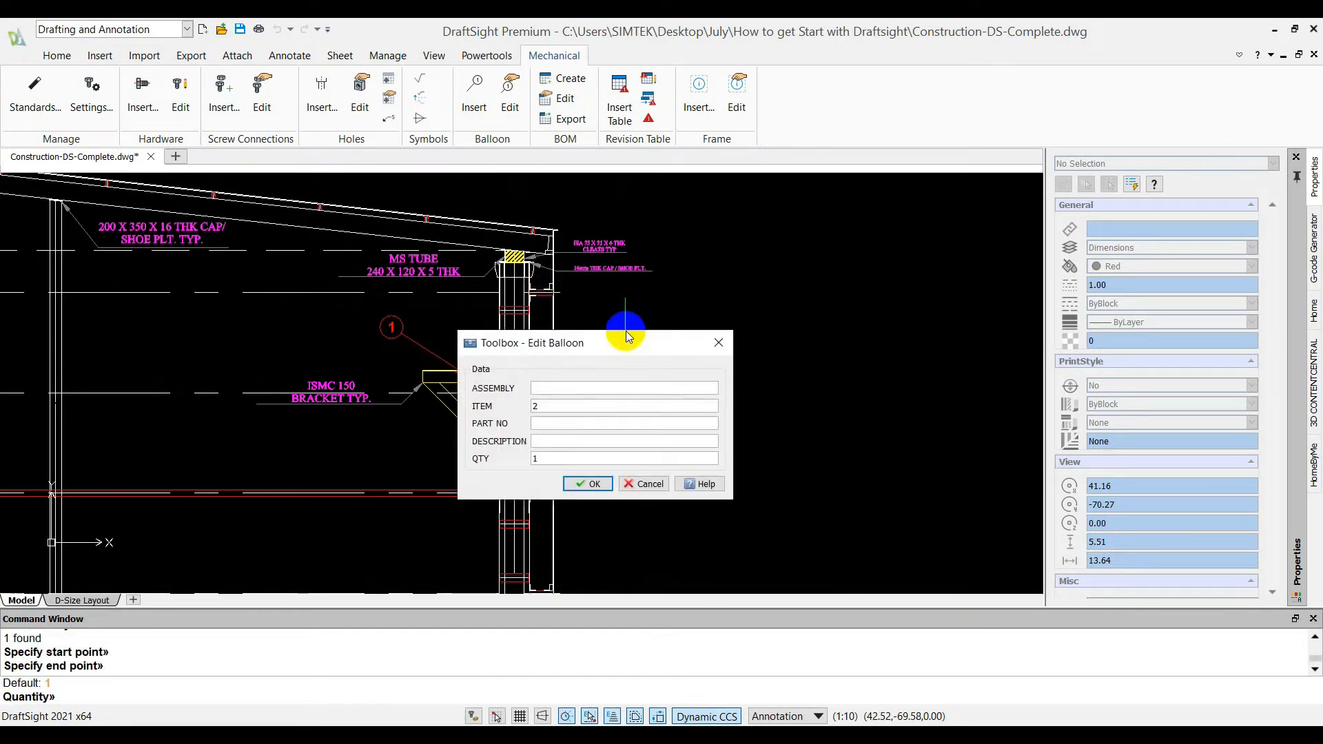
left_click(615, 424)
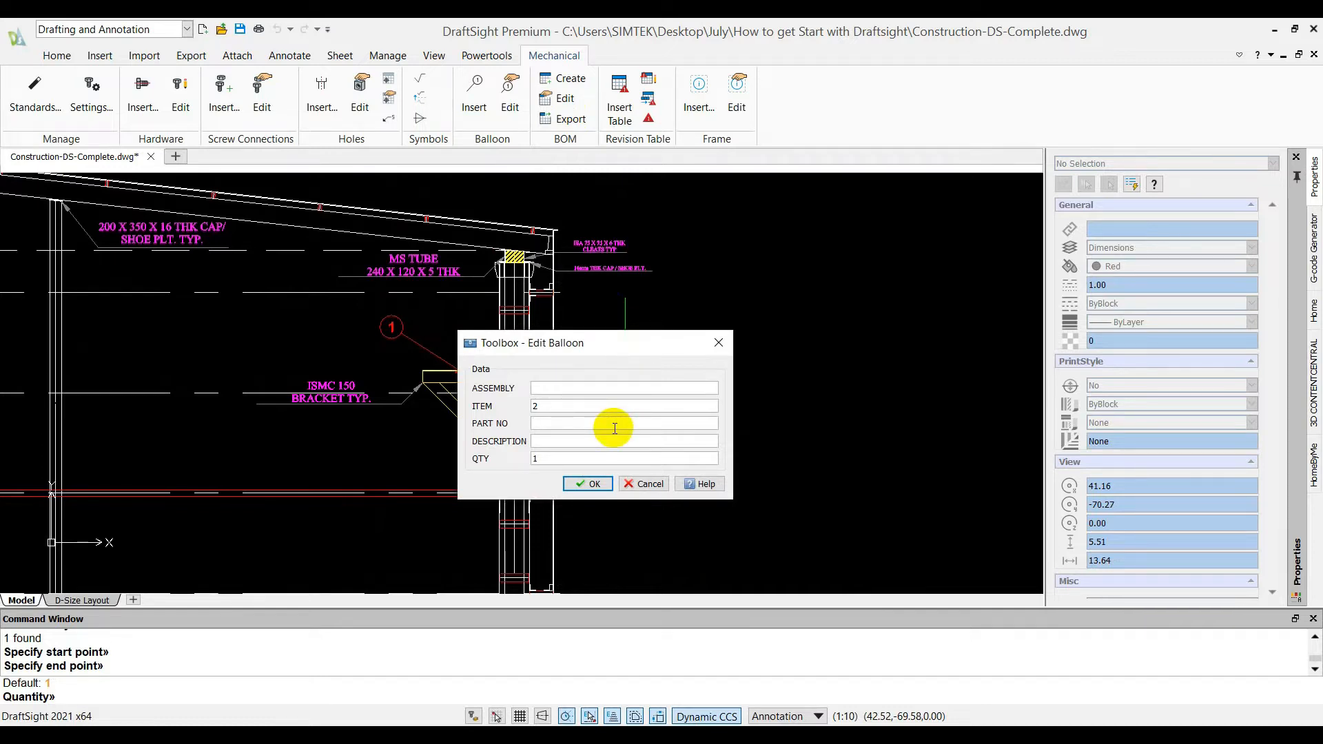
left_click(610, 444)
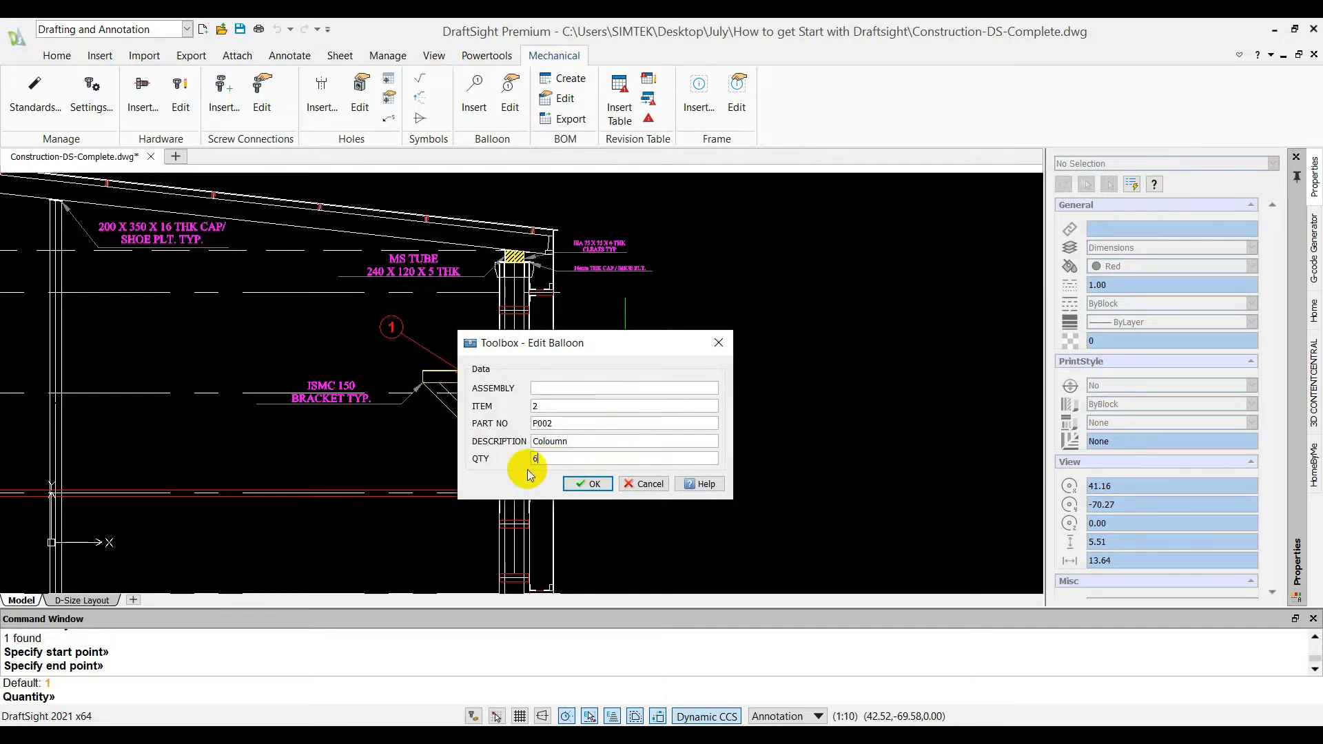
left_click(592, 481)
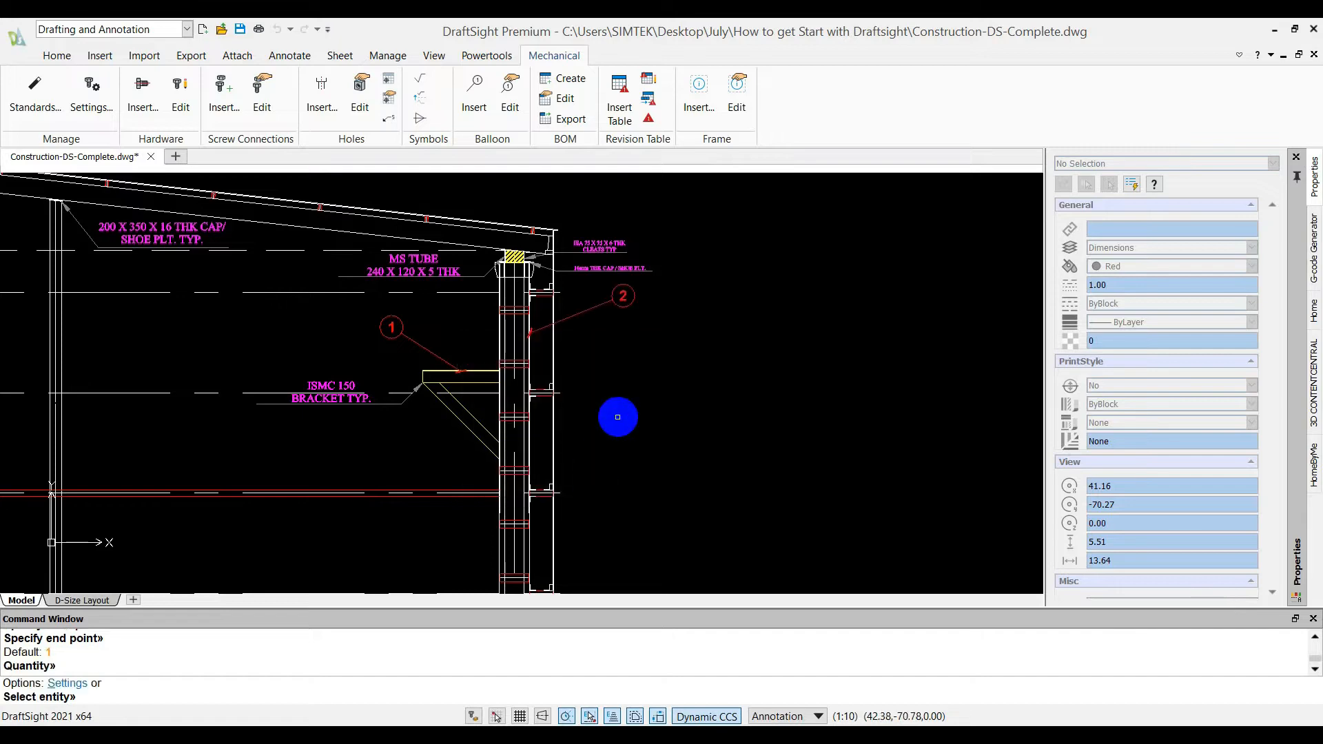
Insert a balloon above the hatched tube atop the rightmost column with part number P003, description "Tube rectangle" and quantity 2
middle_click(673, 385)
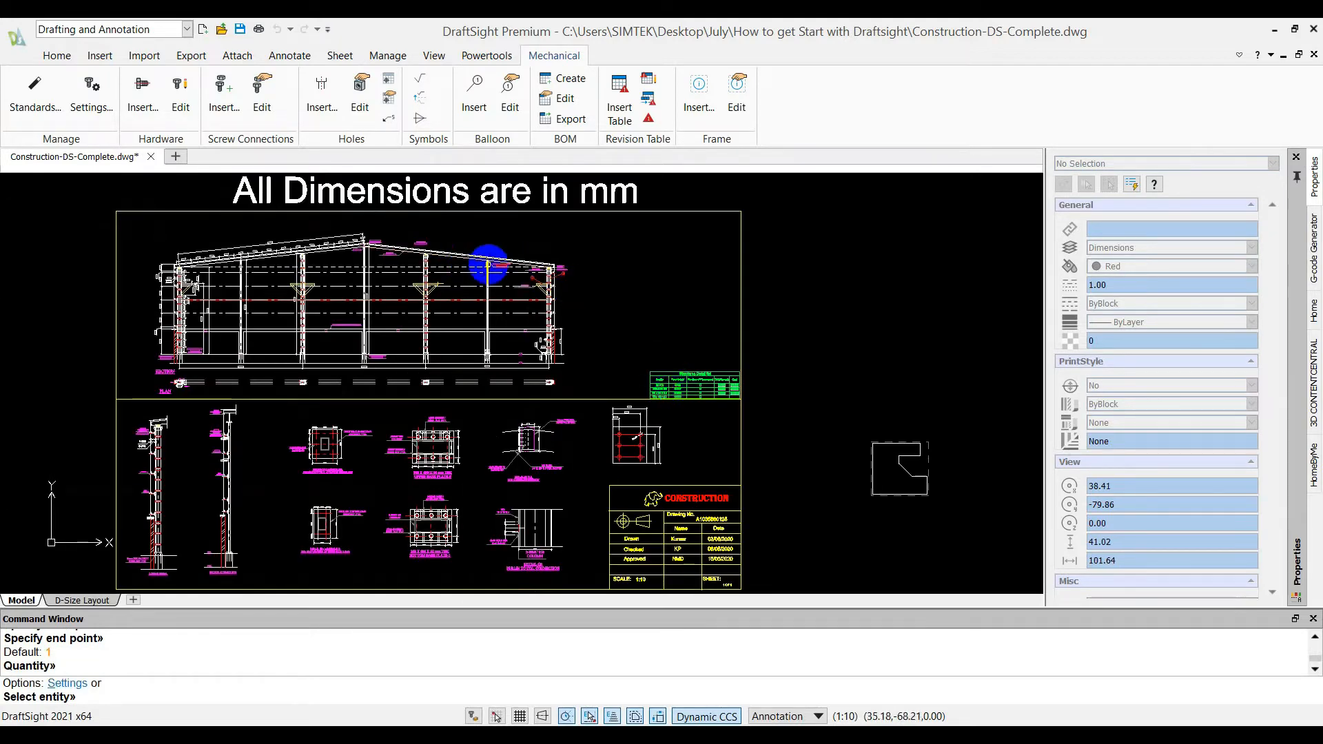
scroll(487, 264, "up", 10)
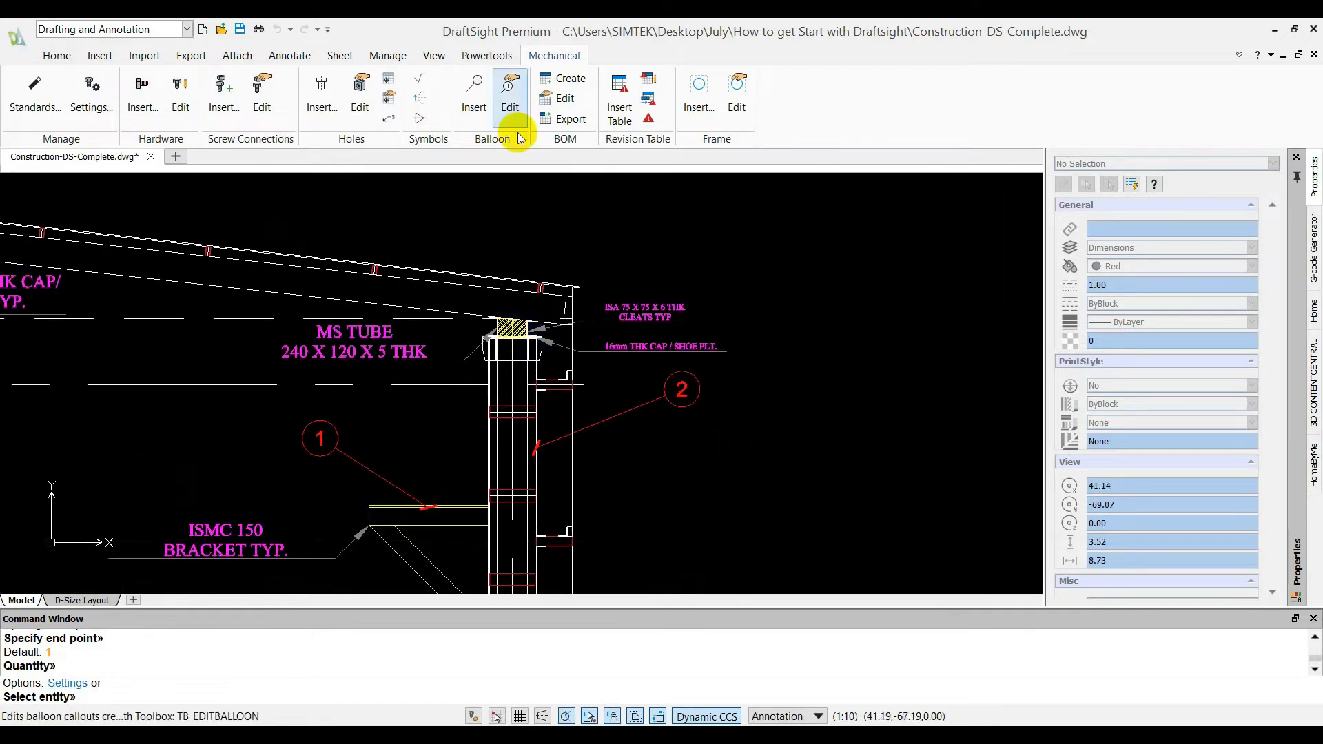
left_click(485, 103)
left_click(511, 334)
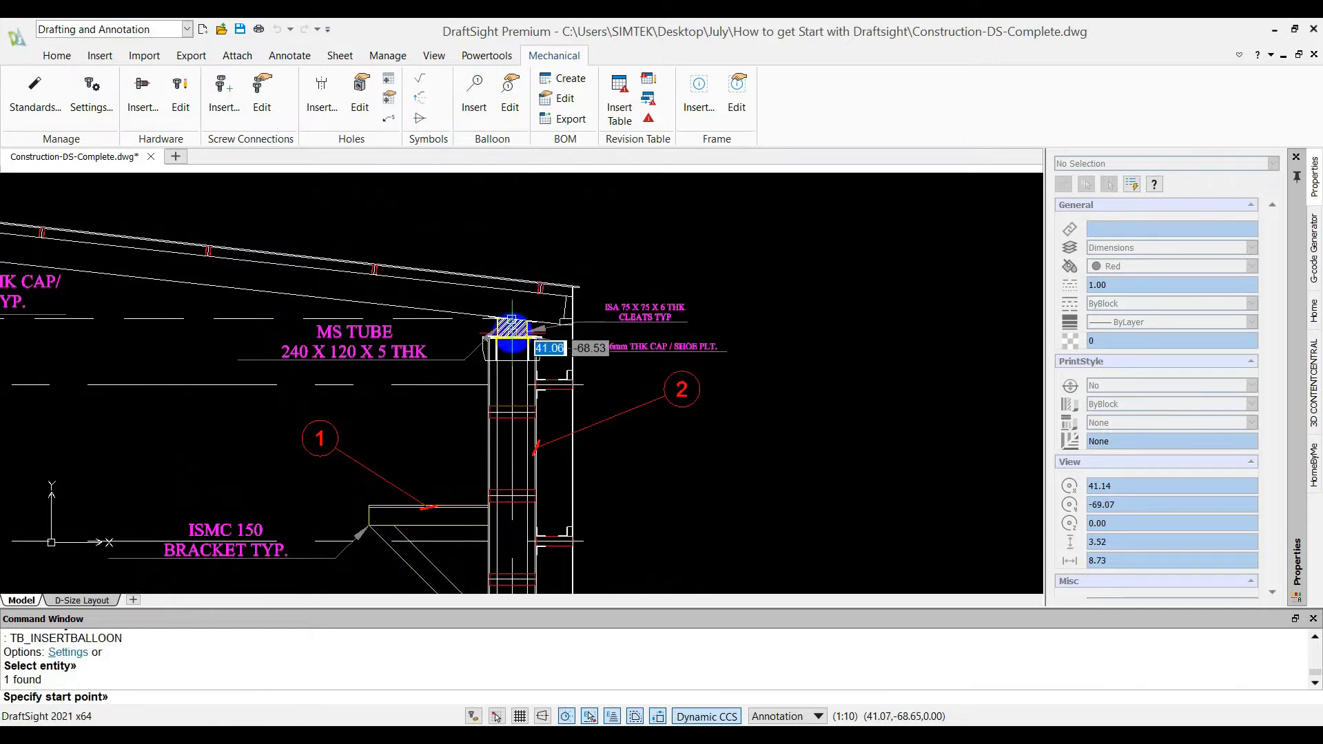
left_click(511, 334)
left_click(478, 260)
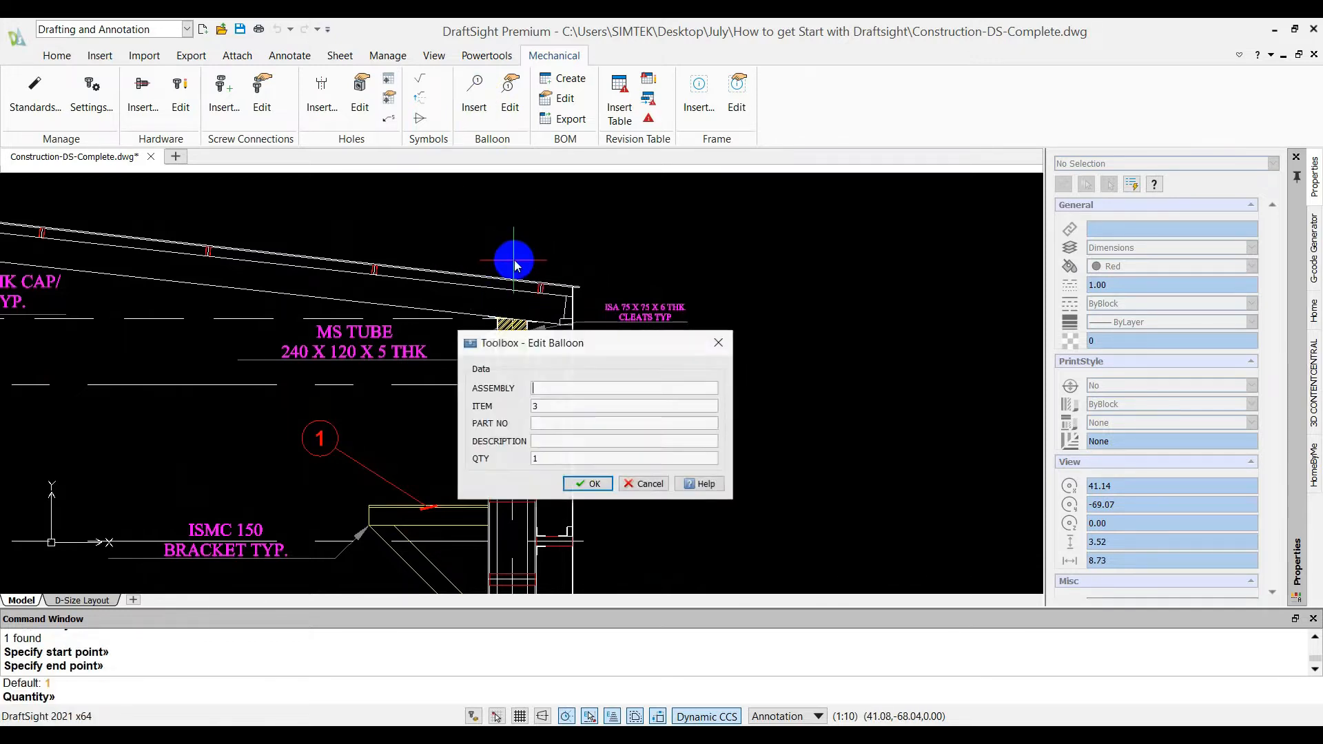
left_click_drag(576, 463, 479, 457)
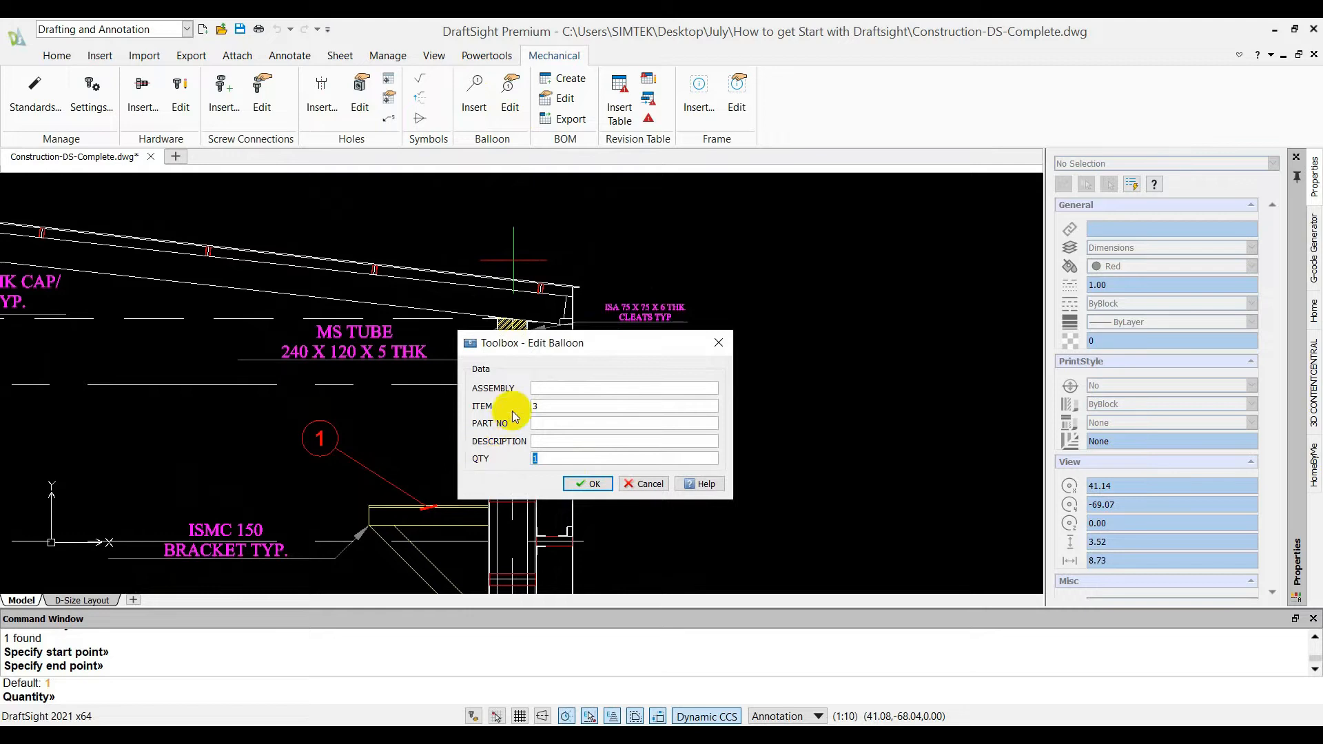
type("2")
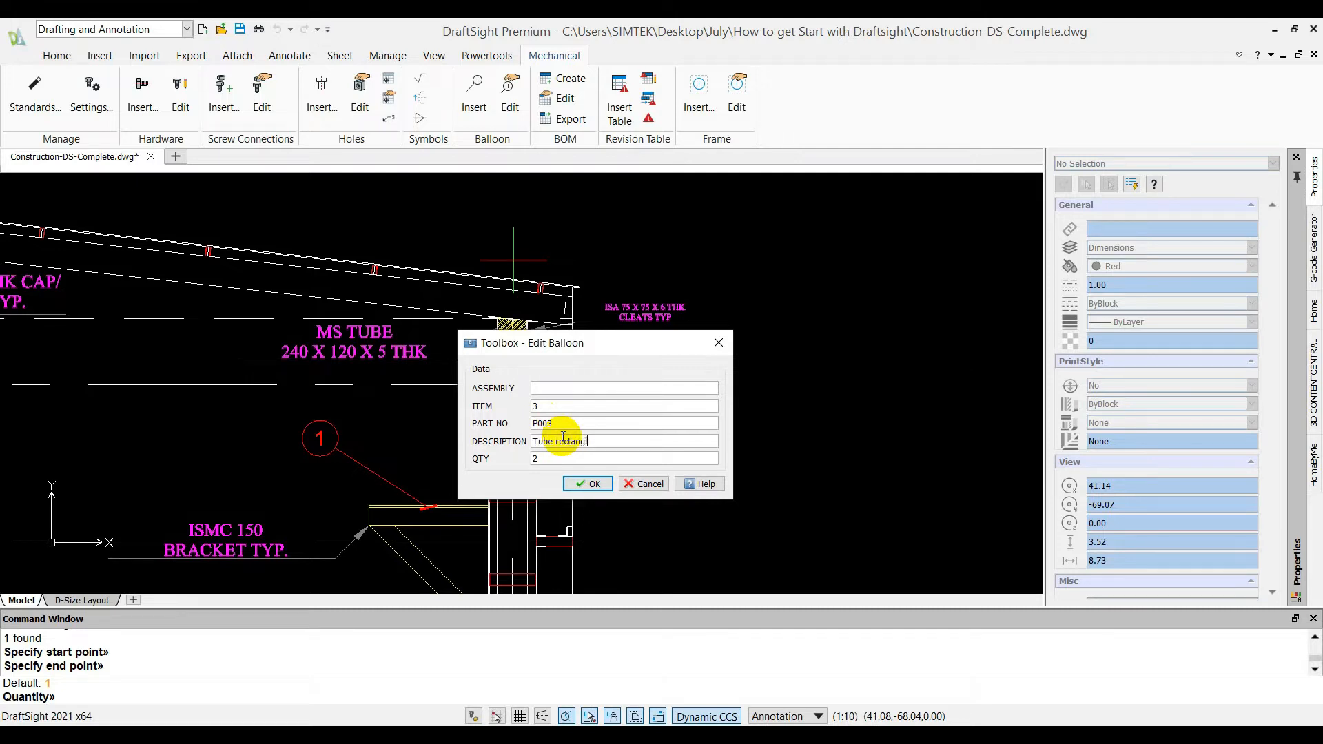
right_click(600, 523)
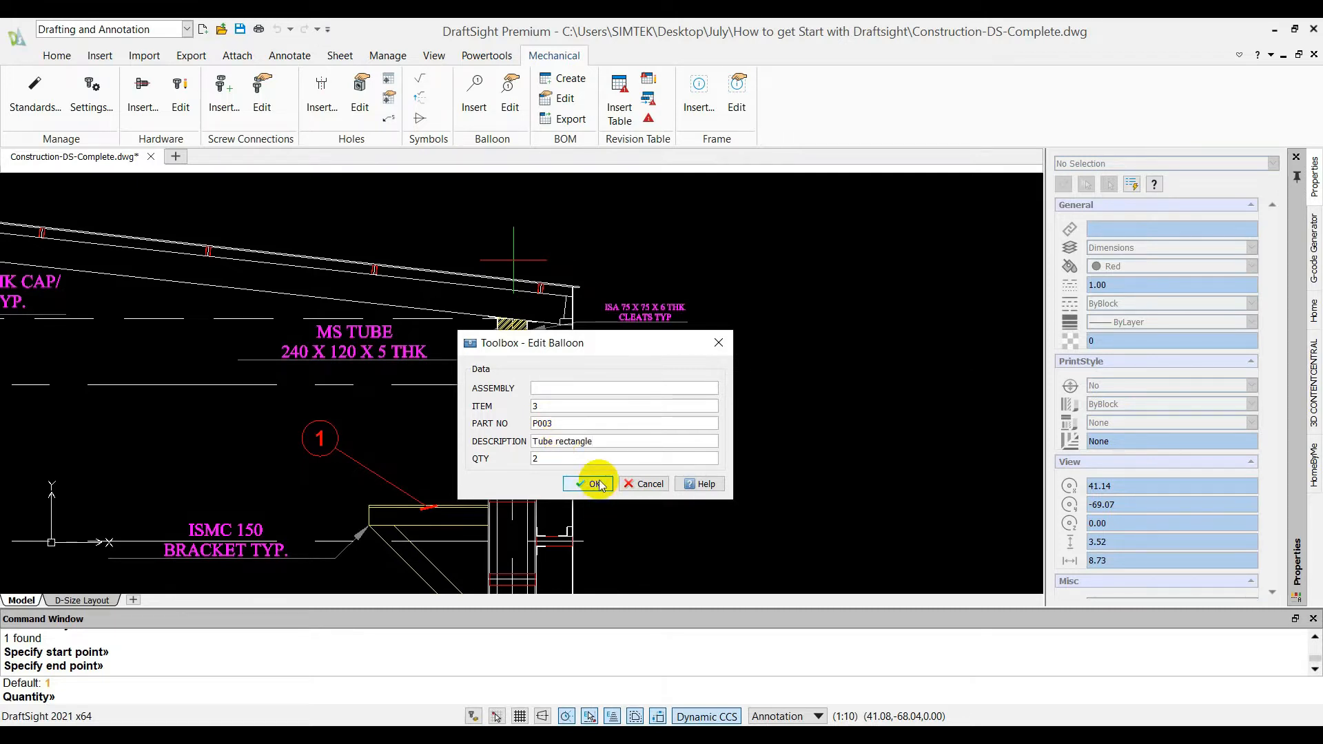
left_click(603, 485)
Insert a balloon from the top of the double-bracket column to above the roof, with part number P004 and description "Column center"
middle_click(713, 405)
middle_click(713, 405)
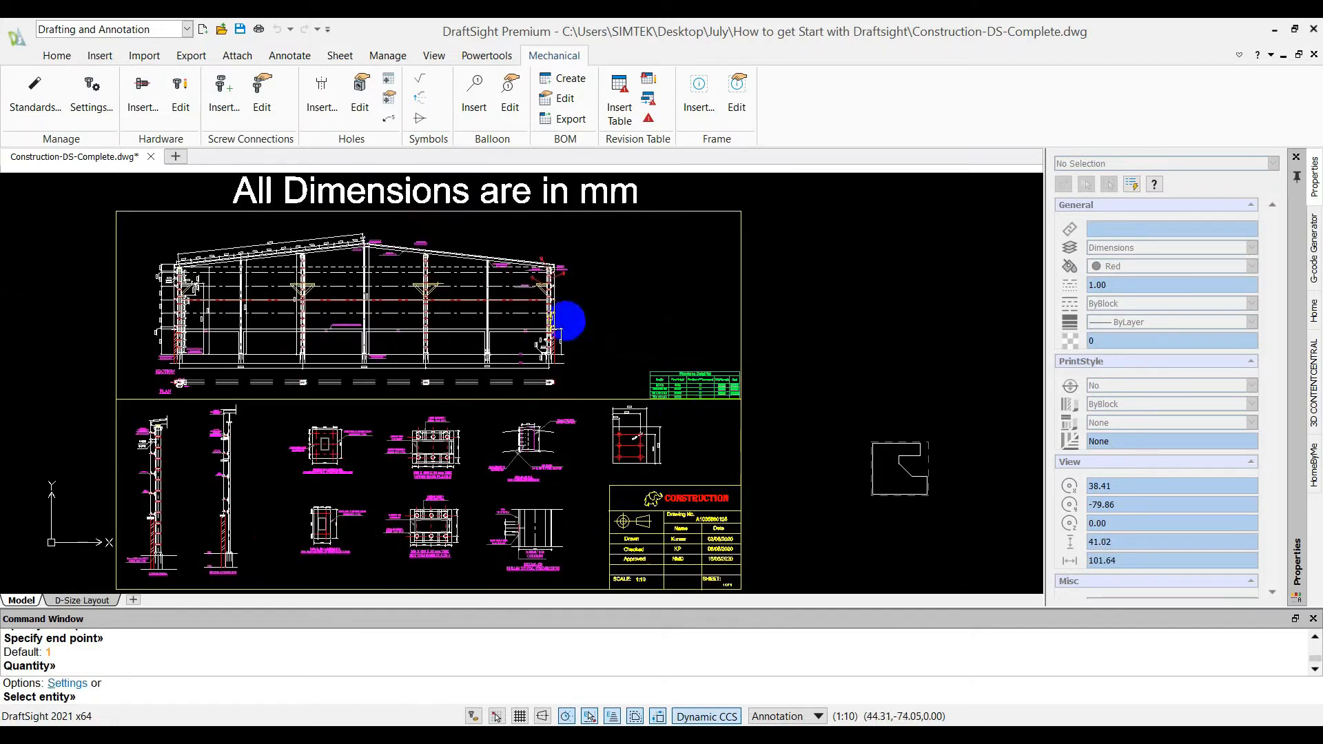
scroll(469, 267, "up", 5)
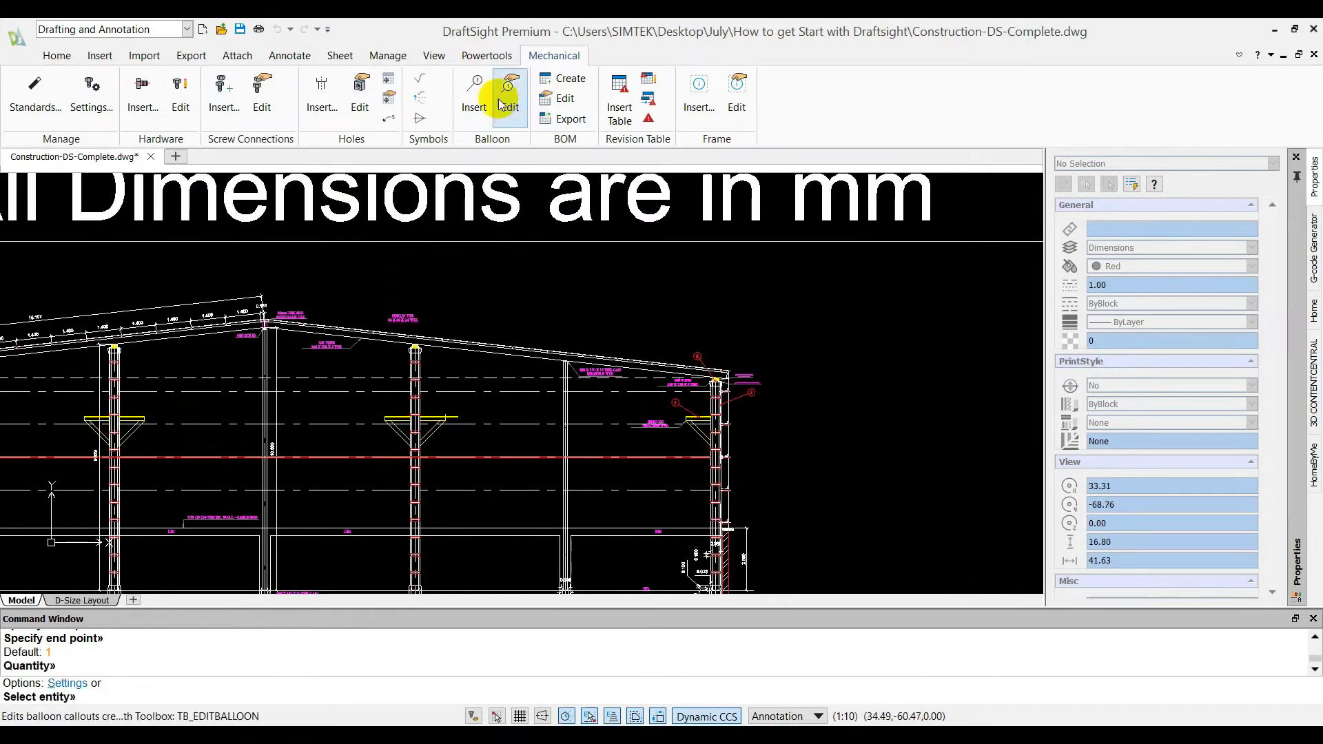
left_click(474, 93)
scroll(422, 358, "up", 4)
left_click(420, 360)
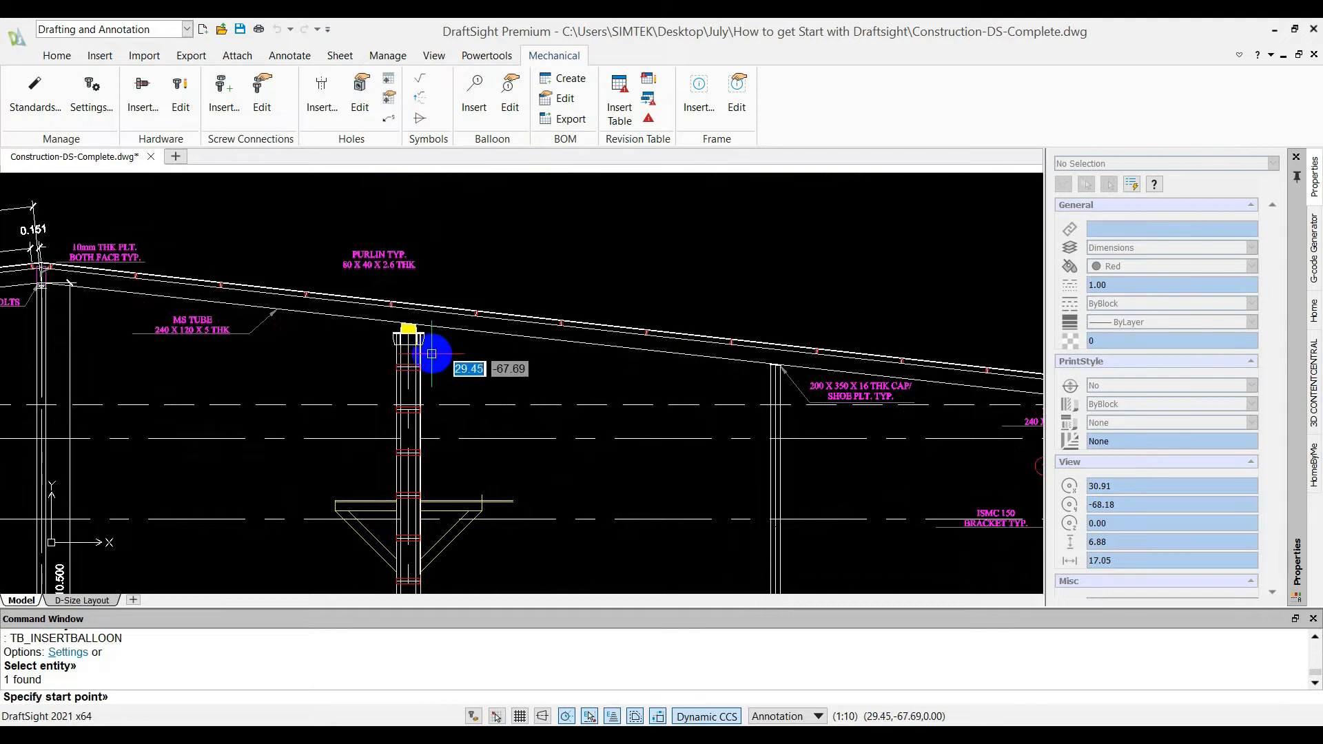
left_click(420, 359)
left_click(532, 237)
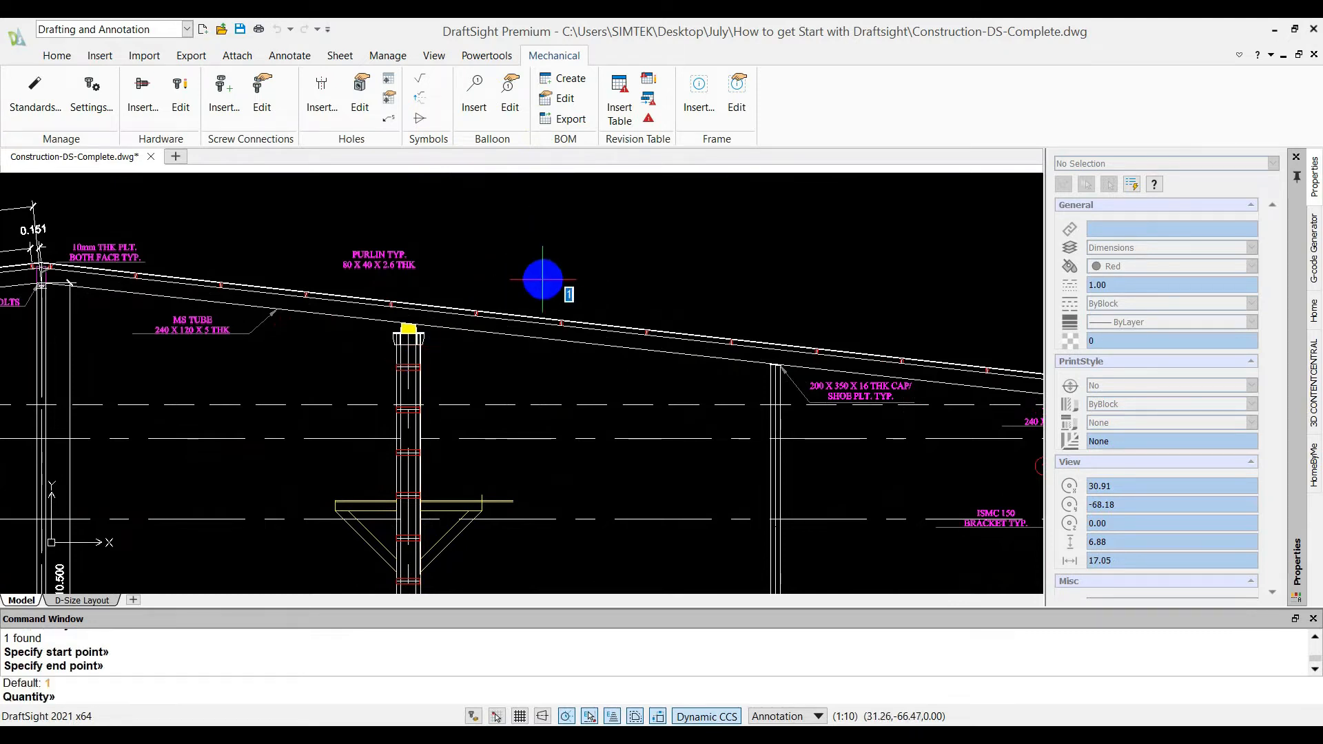
left_click(568, 423)
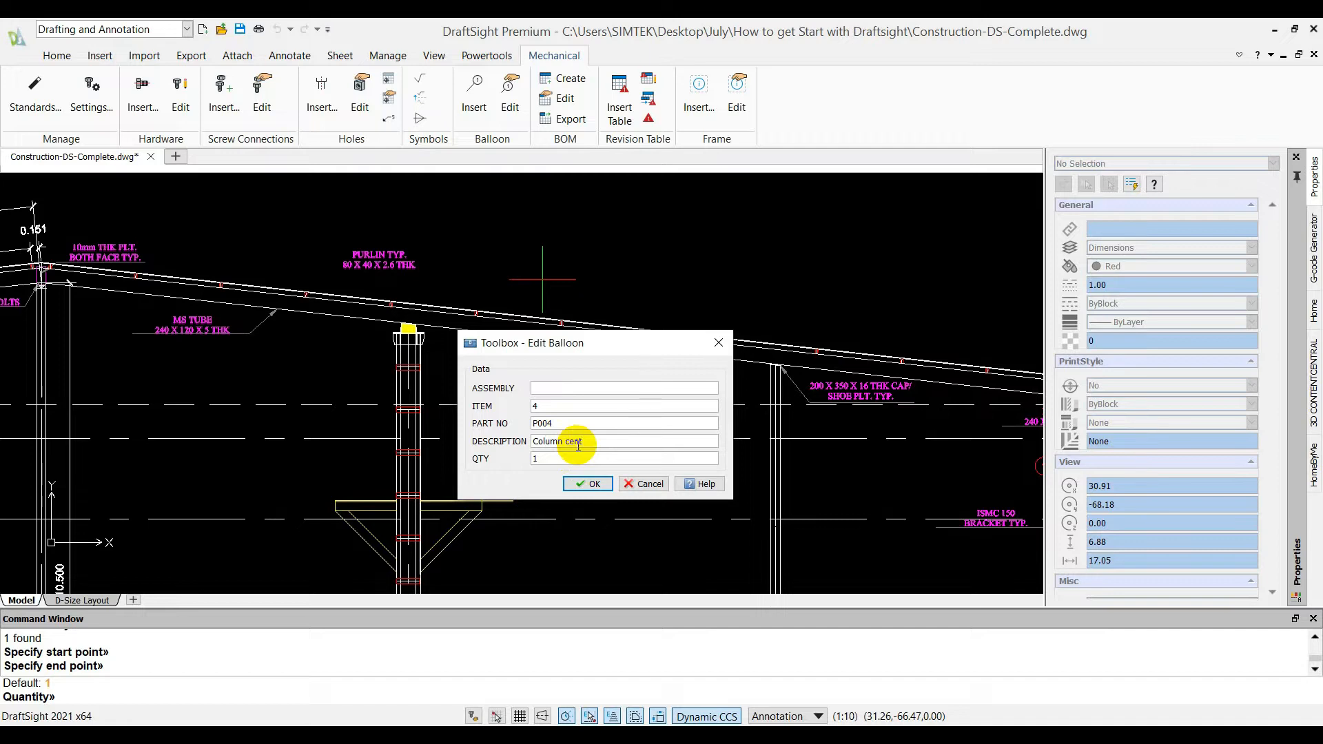
left_click(590, 481)
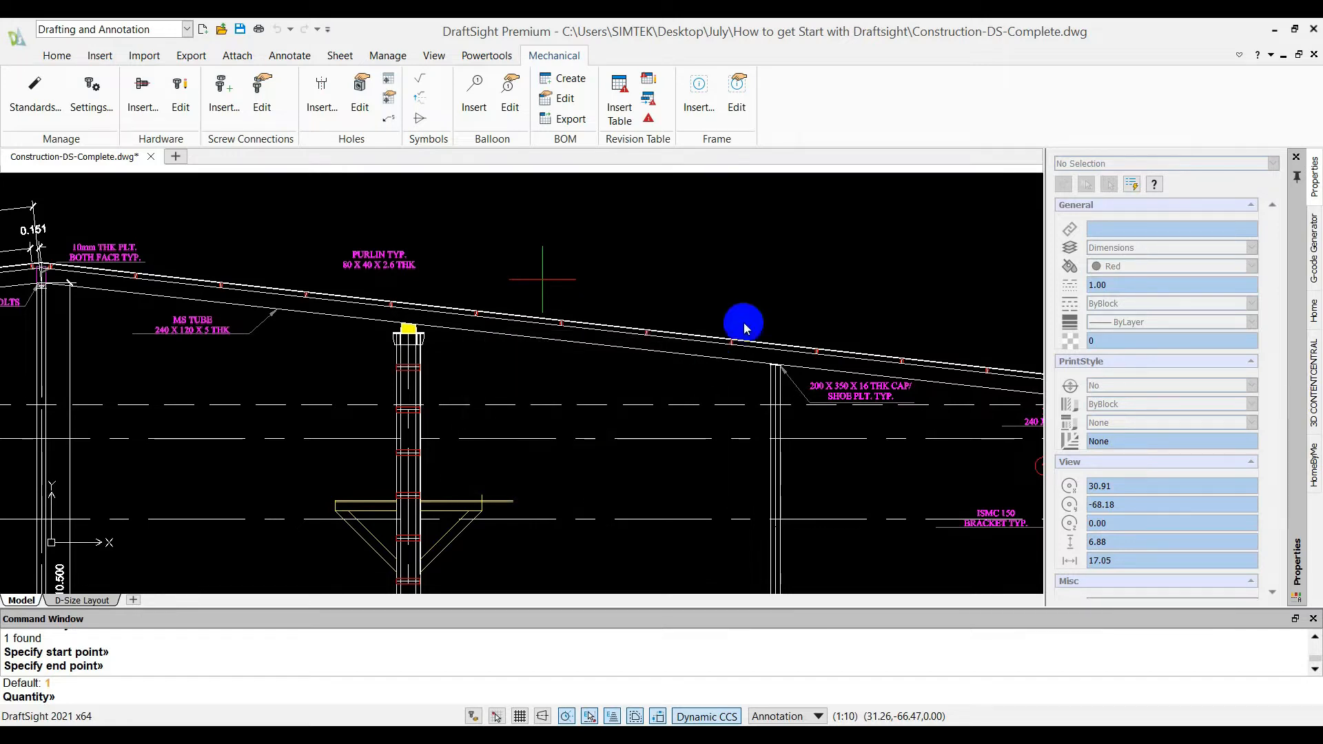
Create a bill of materials table in the empty area between the rightmost column and the drawing frame
middle_click(718, 268)
middle_click(718, 268)
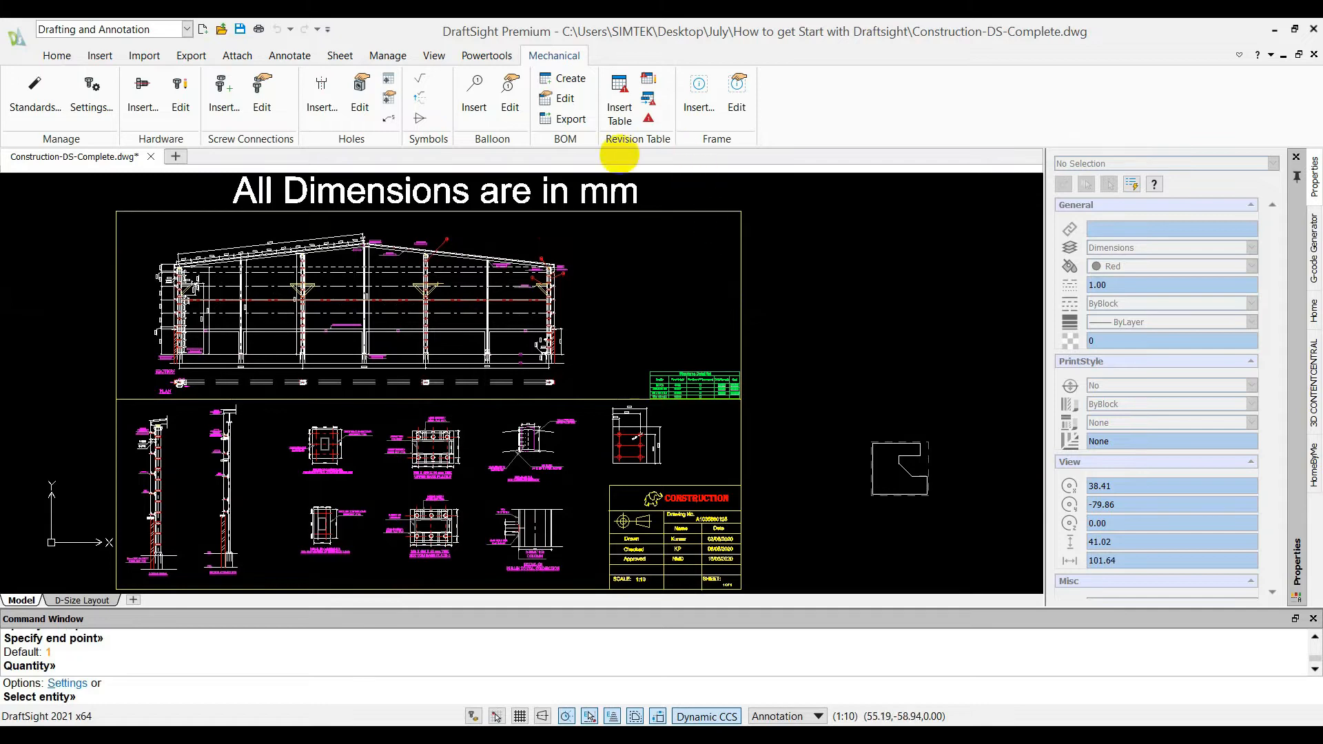
left_click(568, 78)
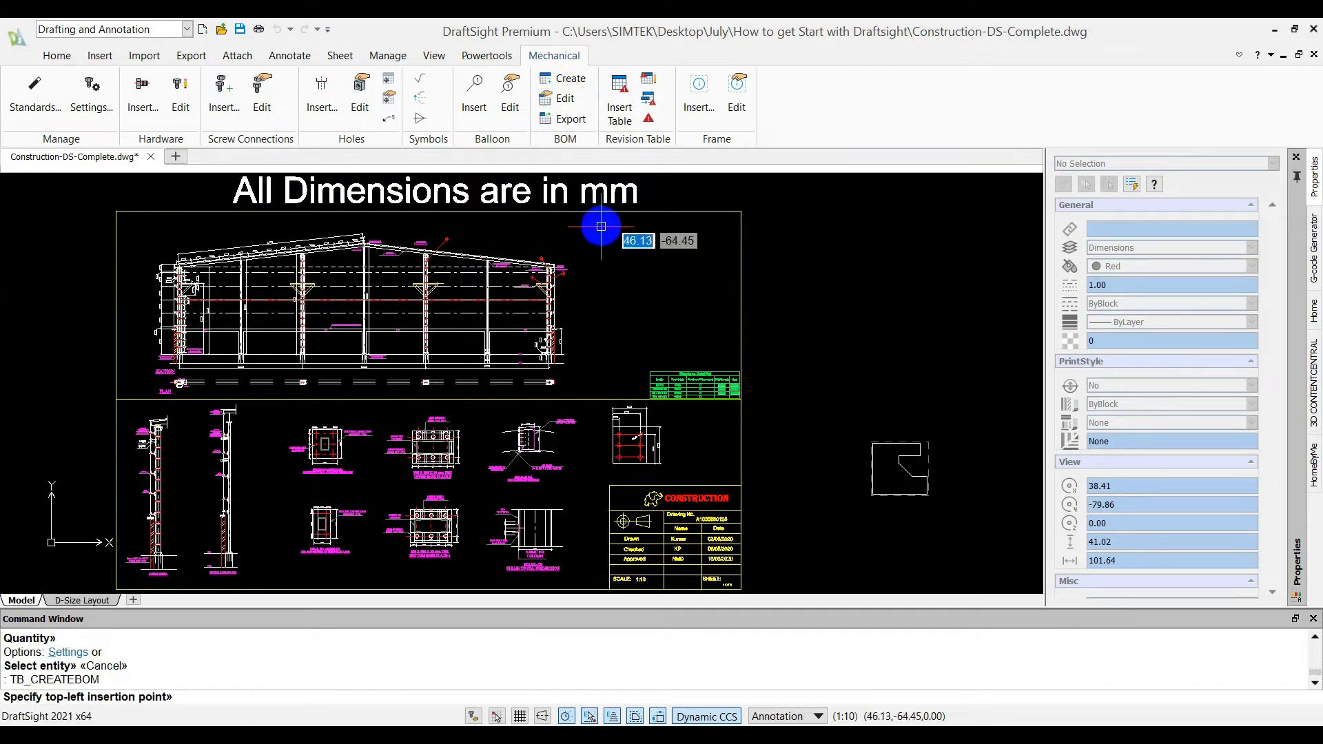
scroll(631, 274, "up", 8)
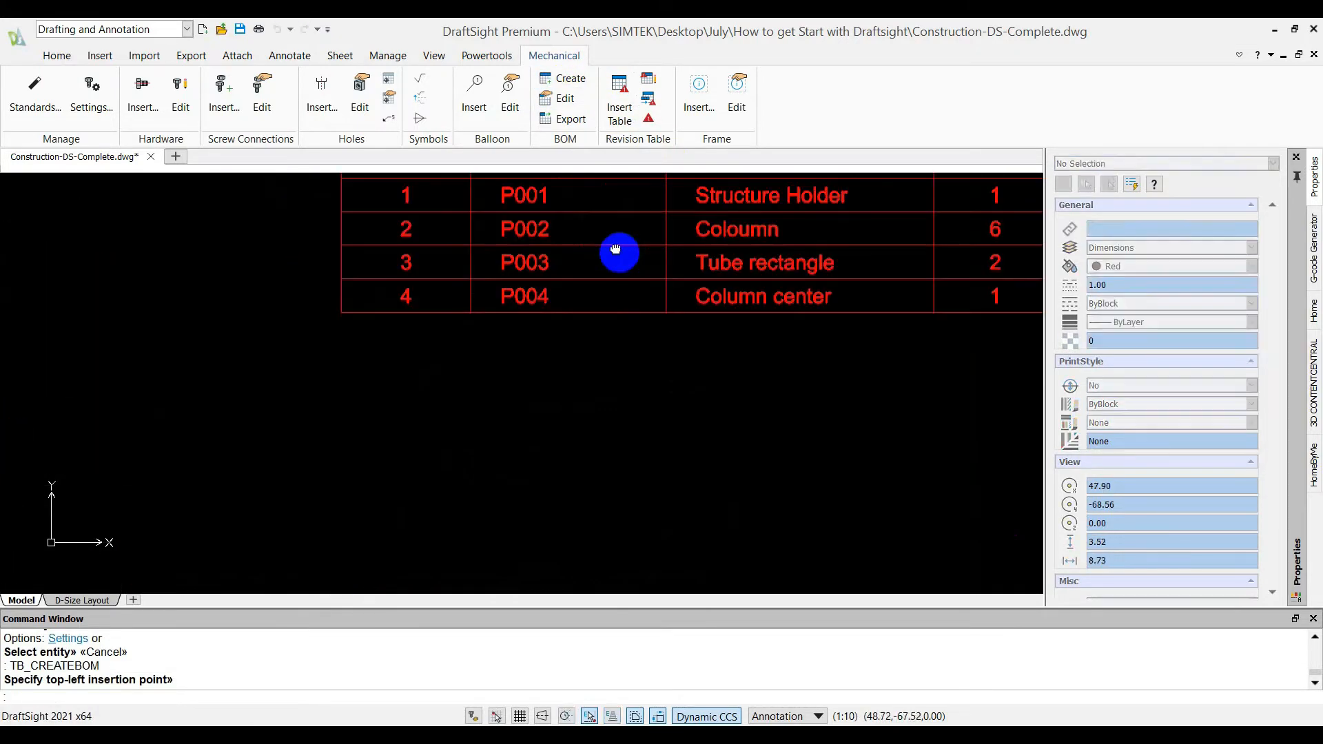
scroll(691, 337, "down", 2)
middle_click_drag(709, 344, 600, 344)
scroll(539, 291, "up", 1)
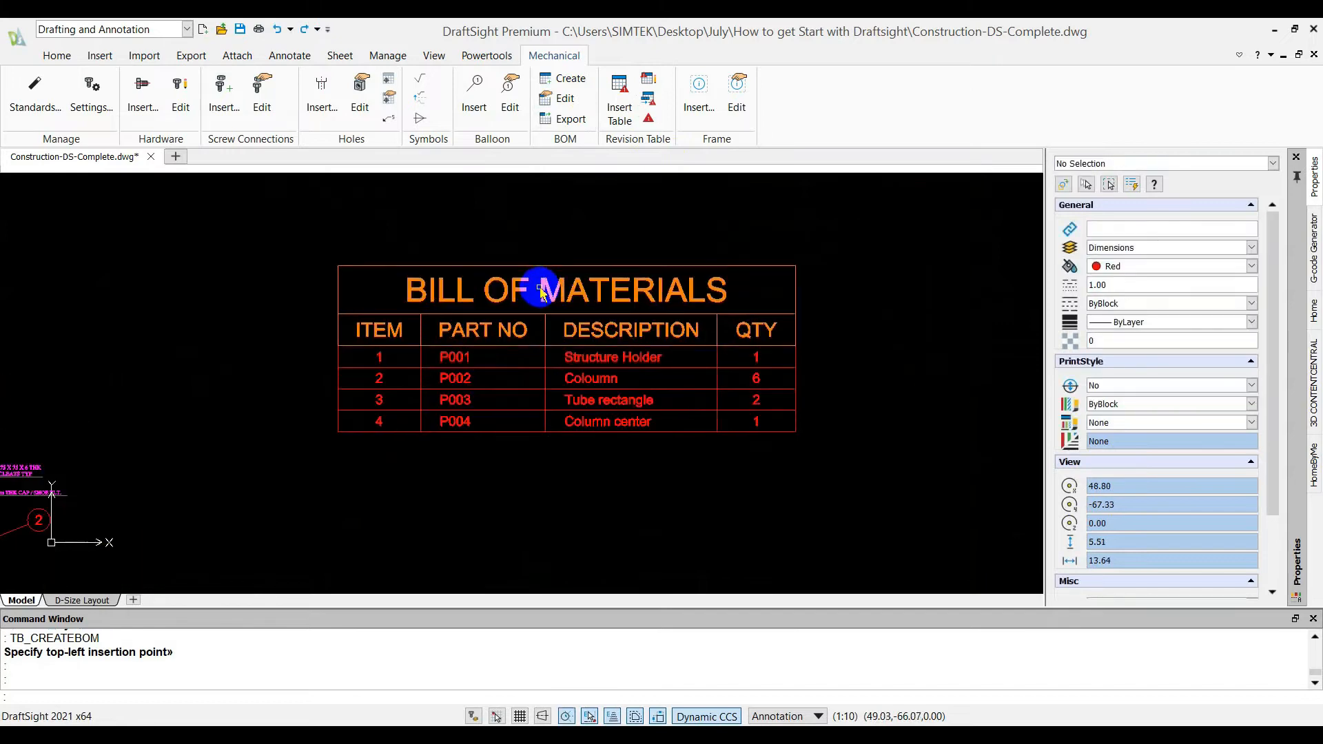
Move the whole bill of materials table into the upper-right corner of the drawing frame and save the drawing
left_click(321, 240)
left_click(912, 497)
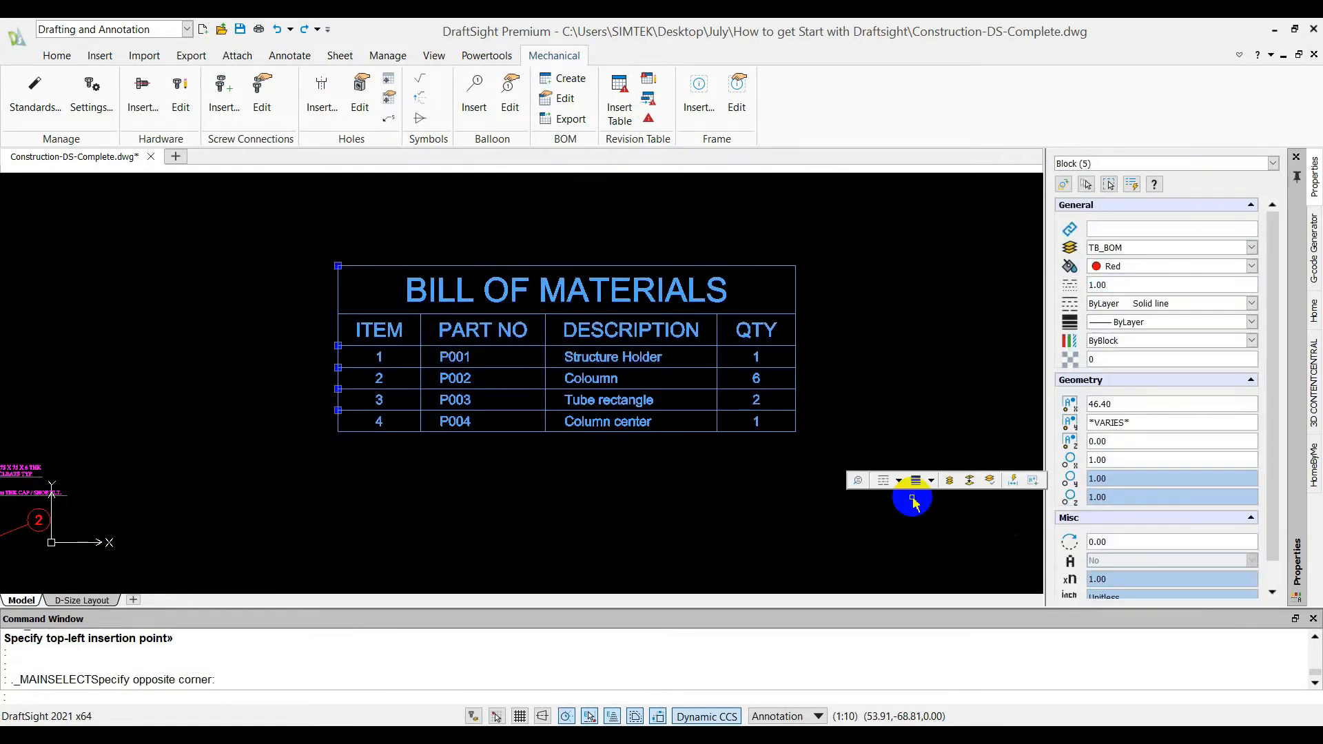
type("move")
key("Return")
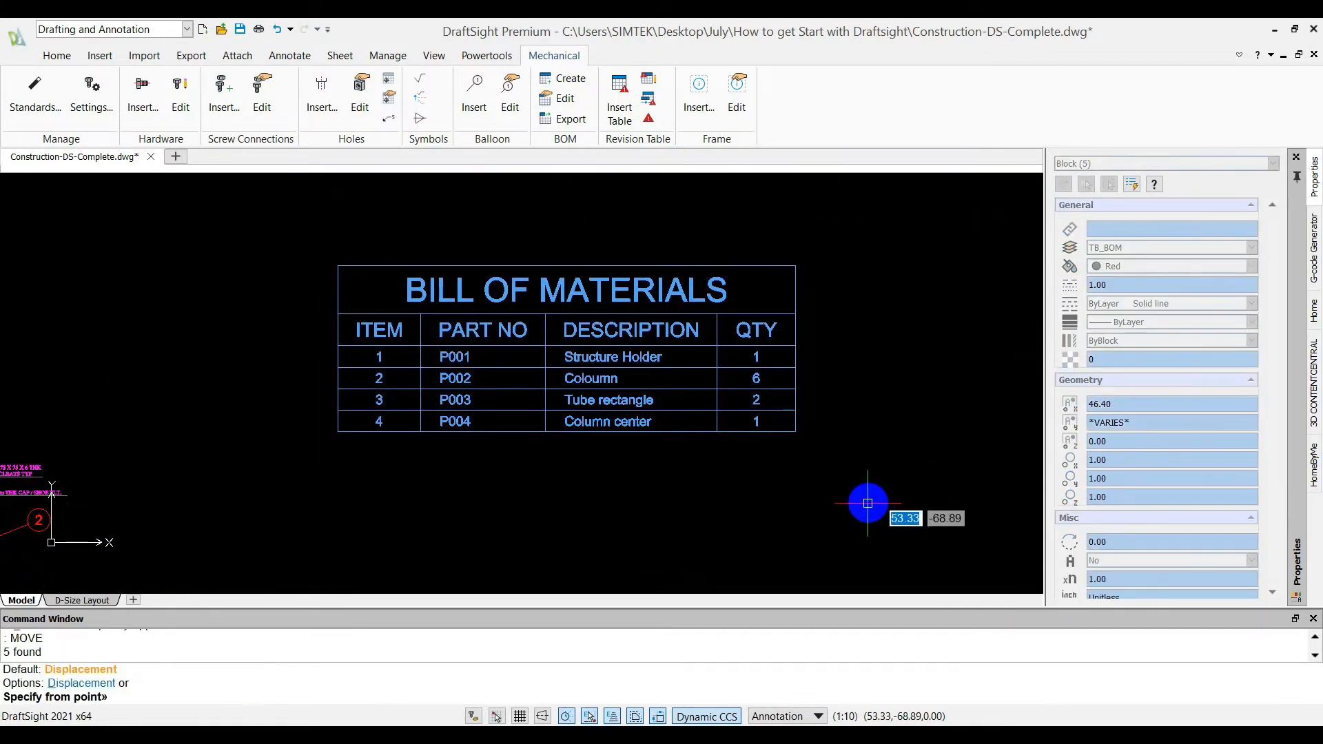
scroll(855, 483, "down", 5)
scroll(793, 413, "up", 1)
left_click(592, 407)
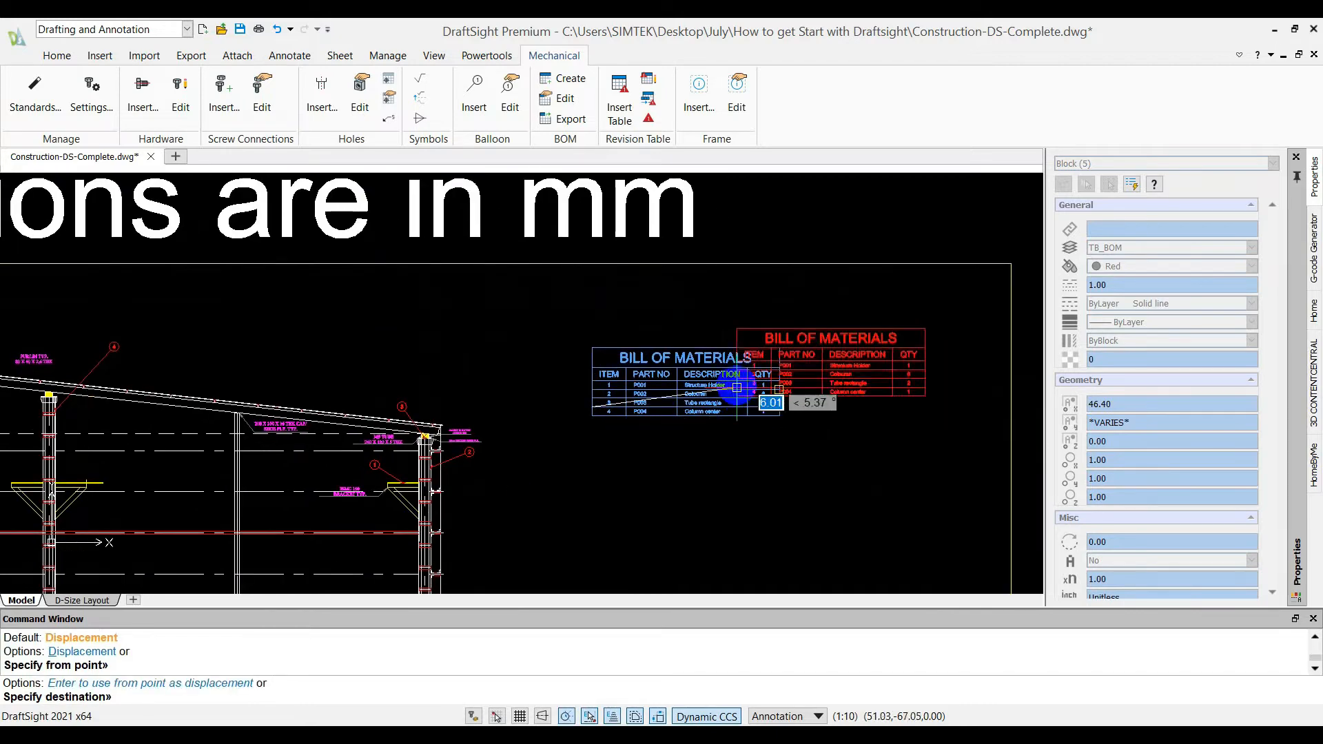
left_click(791, 363)
scroll(688, 428, "down", 4)
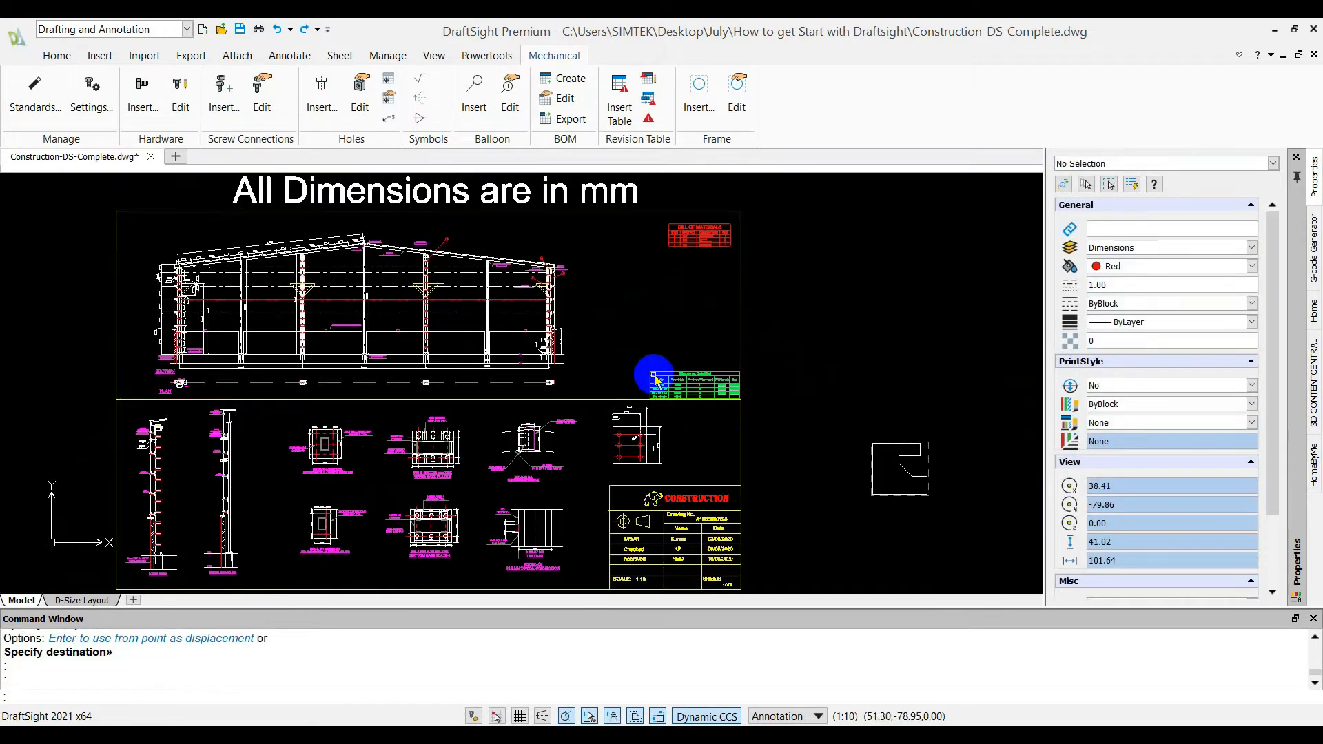
key("ctrl+s")
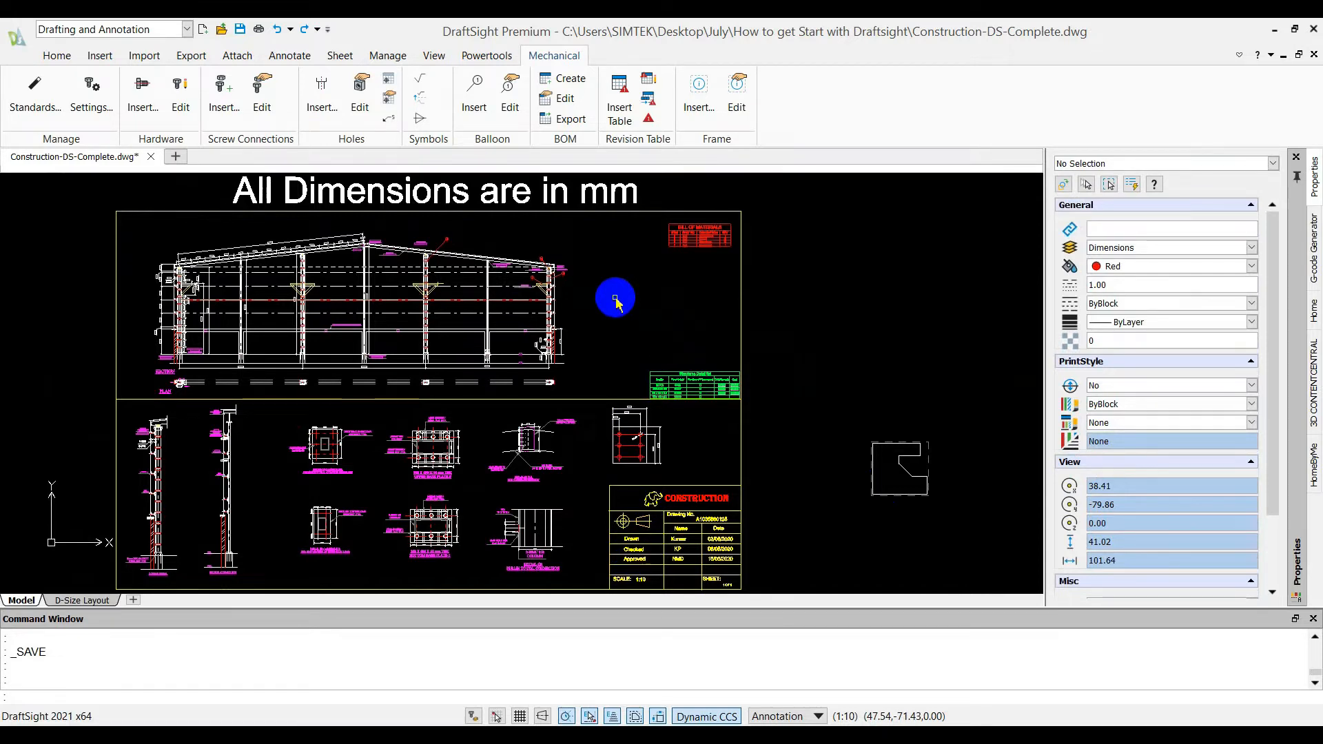
Start a new screw connection with the ISO standard, accepting the change of drawing units to match it
left_click(239, 108)
left_click(630, 415)
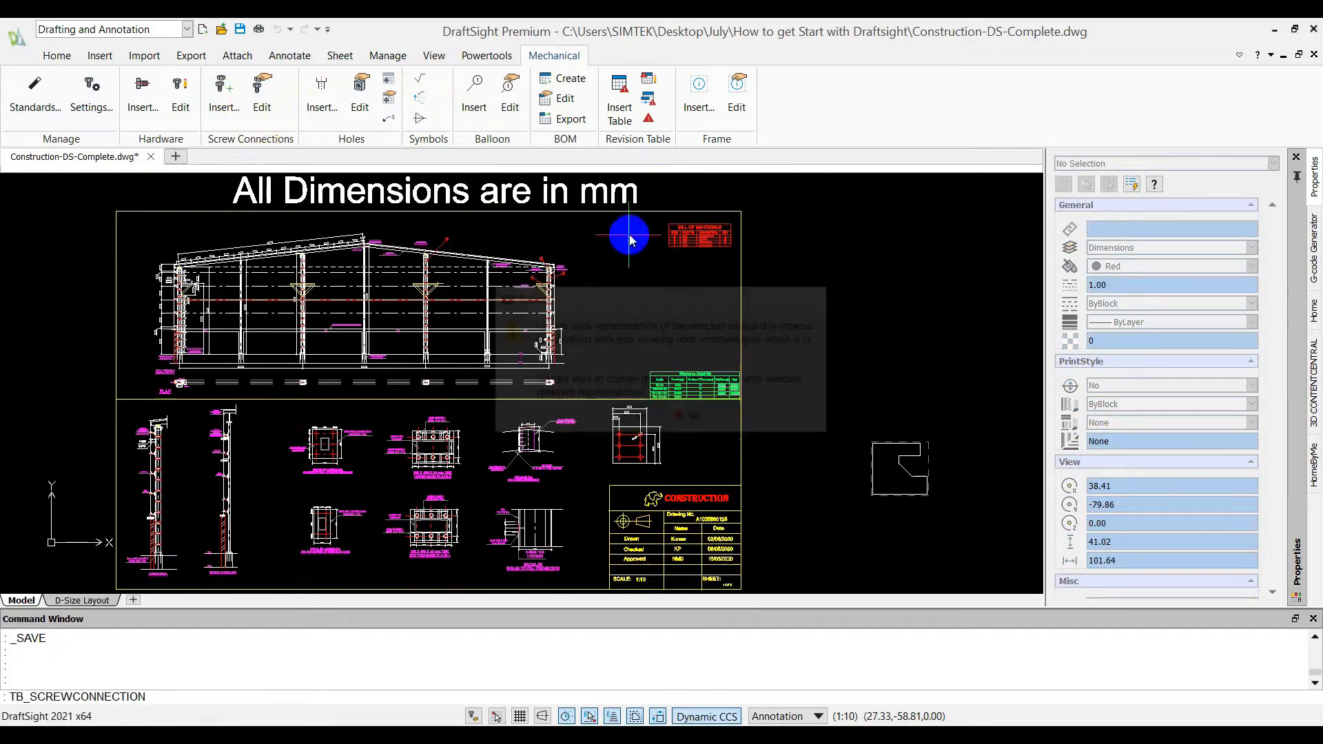
left_click_drag(719, 140, 474, 122)
left_click(531, 173)
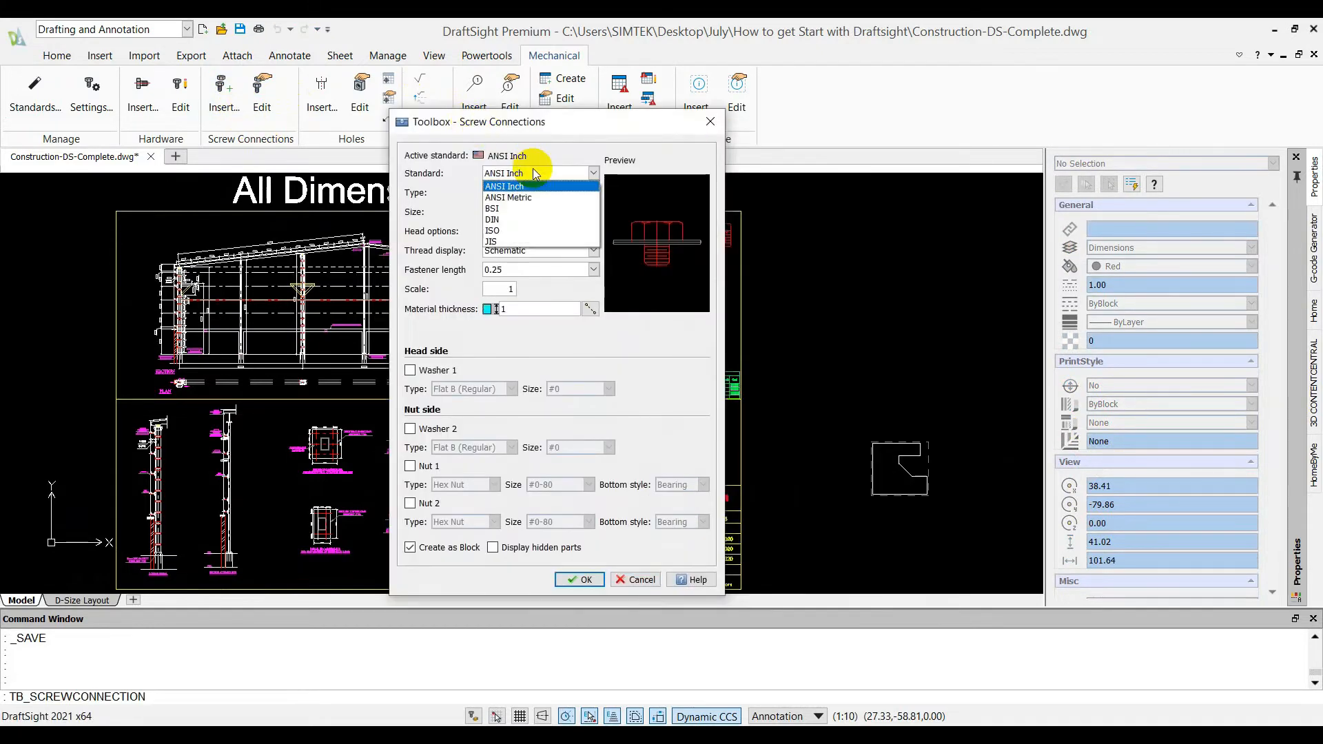
left_click(513, 230)
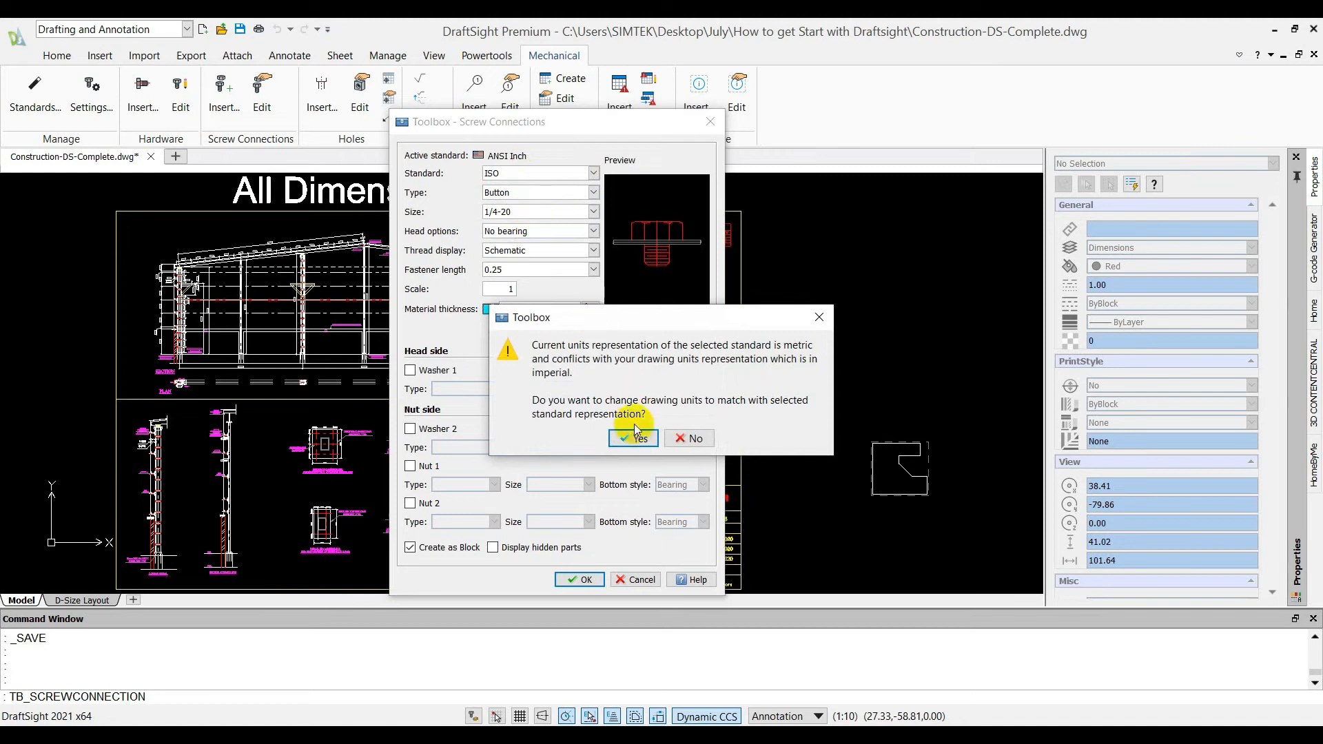
left_click(635, 433)
Configure the screw connection as a Hex Bolt of size M5x0.8 with a fastener length of 25
left_click(555, 193)
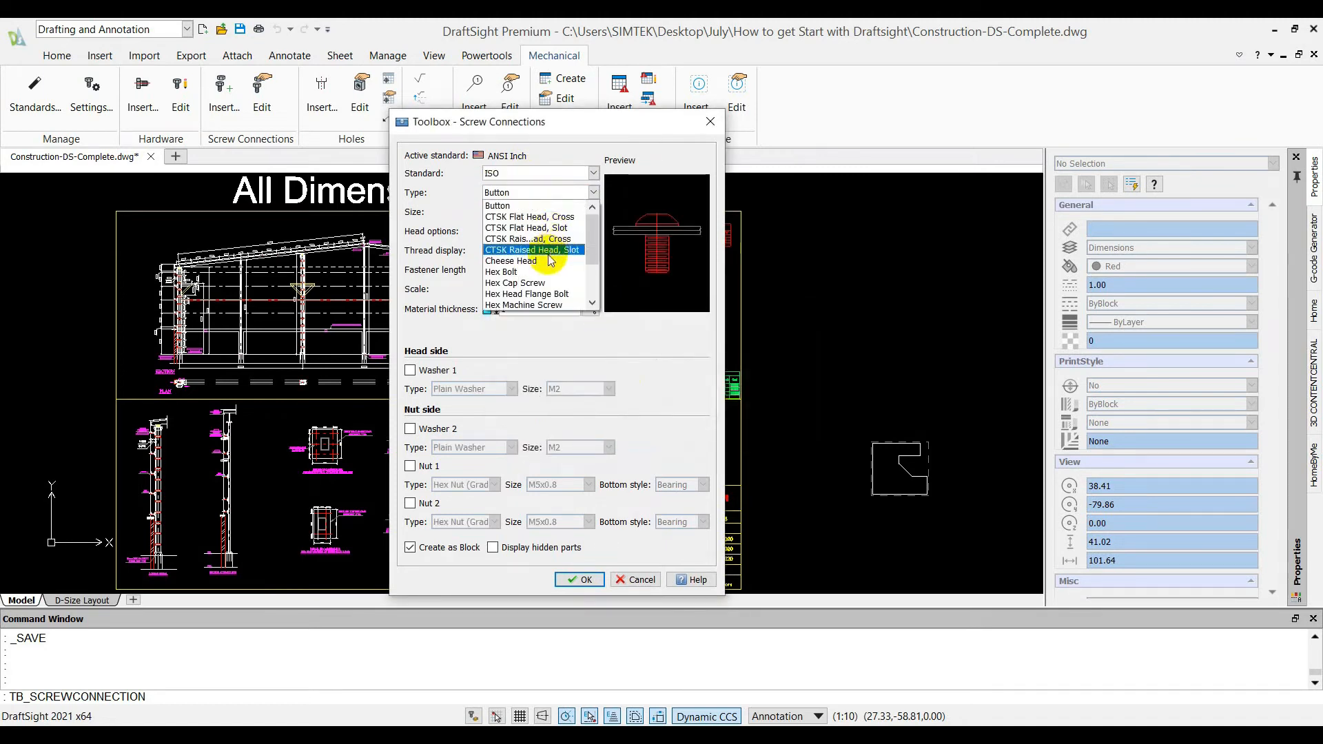
left_click(537, 282)
left_click(571, 192)
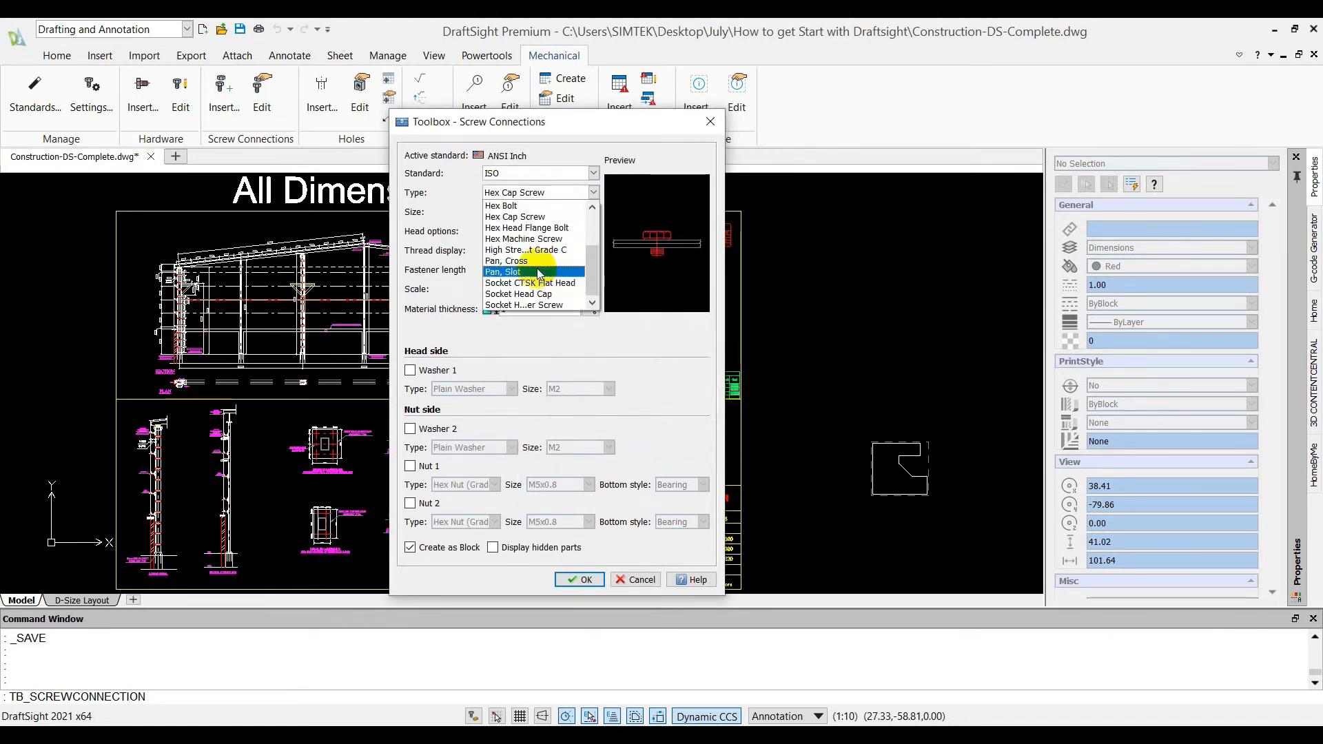
scroll(535, 267, "up", 2)
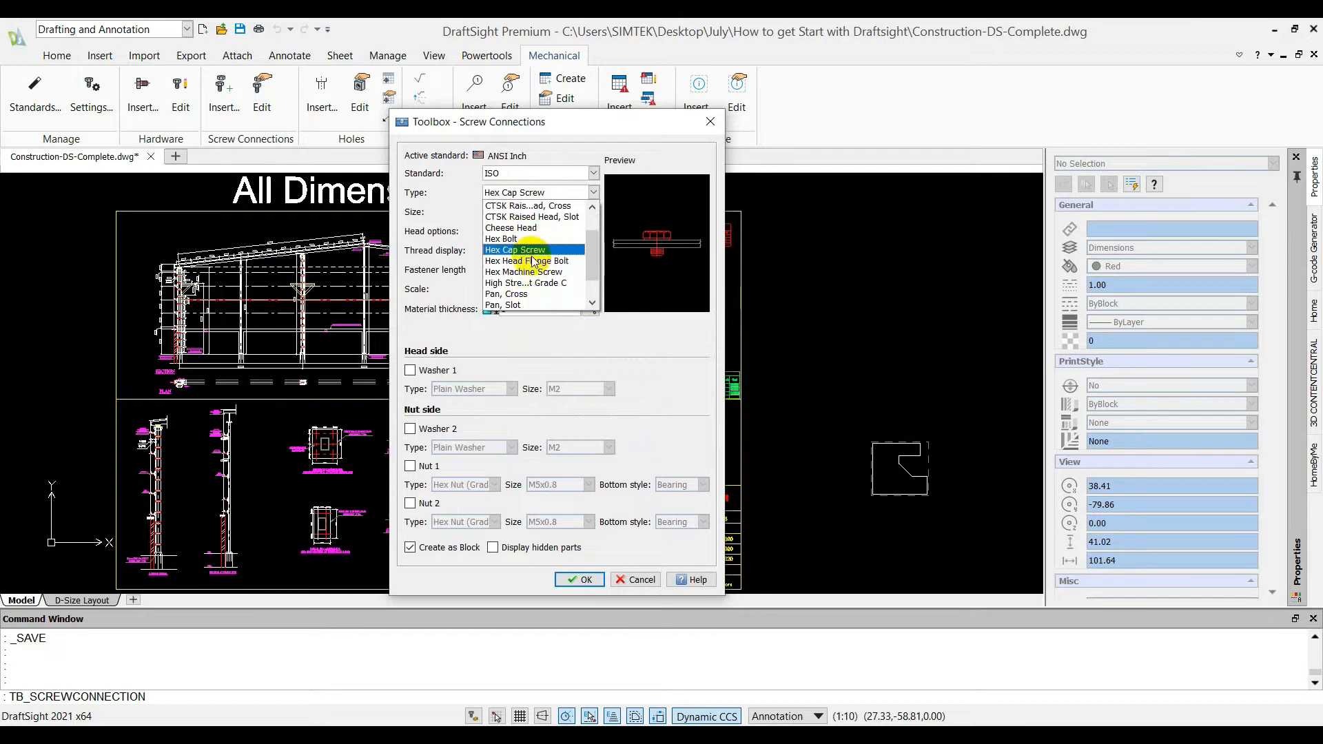
left_click(529, 238)
left_click(542, 210)
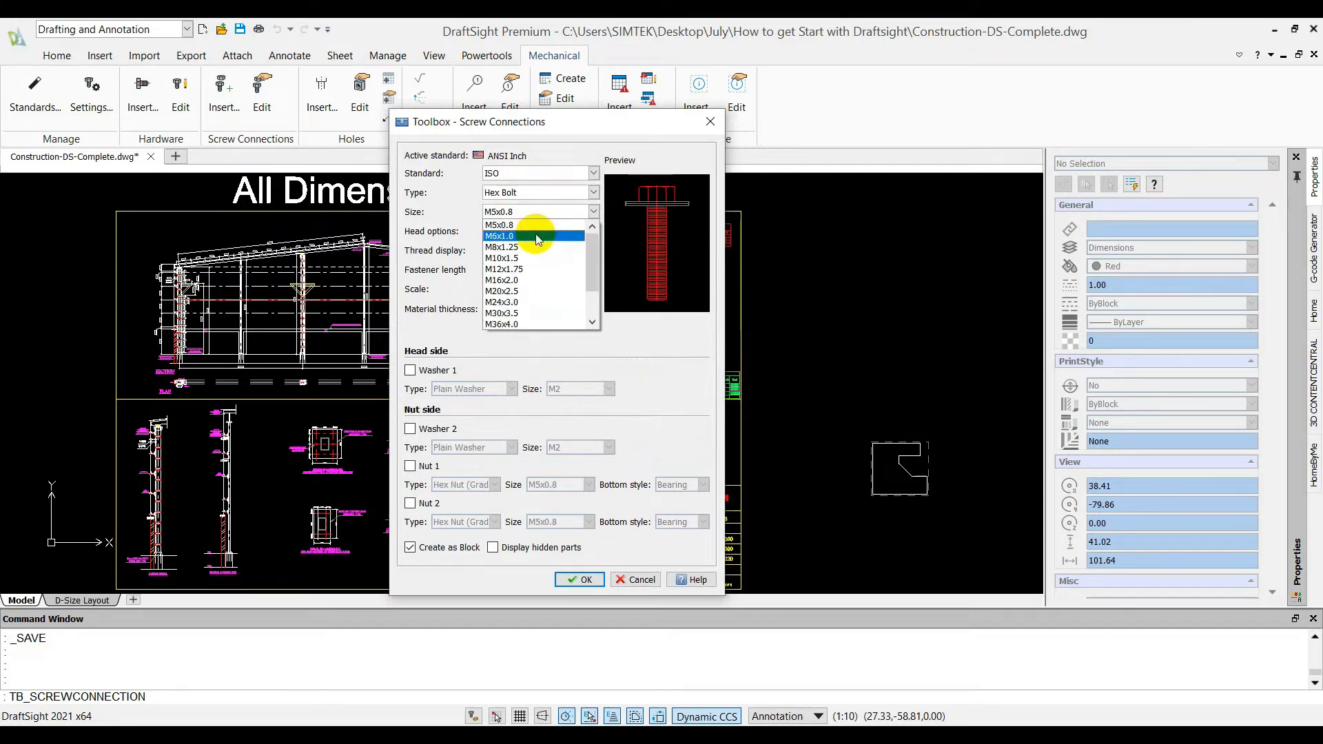
left_click(535, 229)
left_click(520, 271)
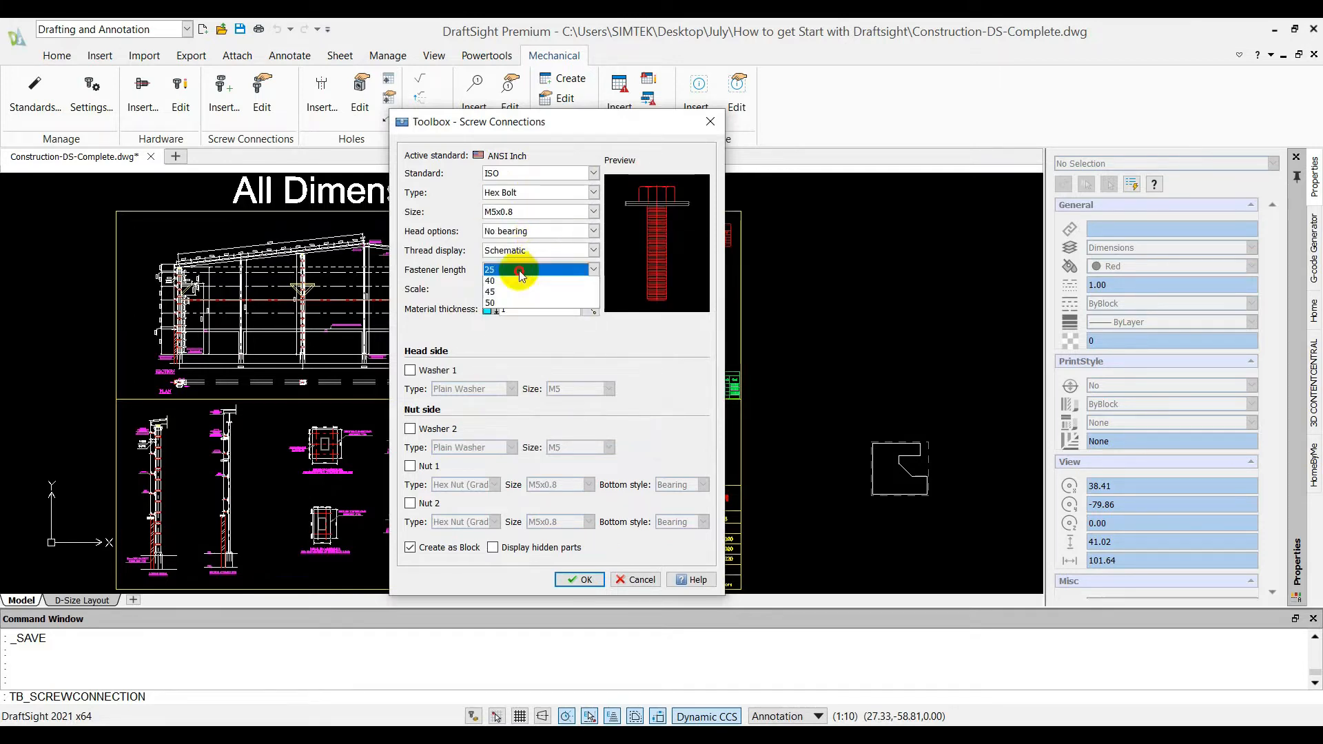
left_click(503, 282)
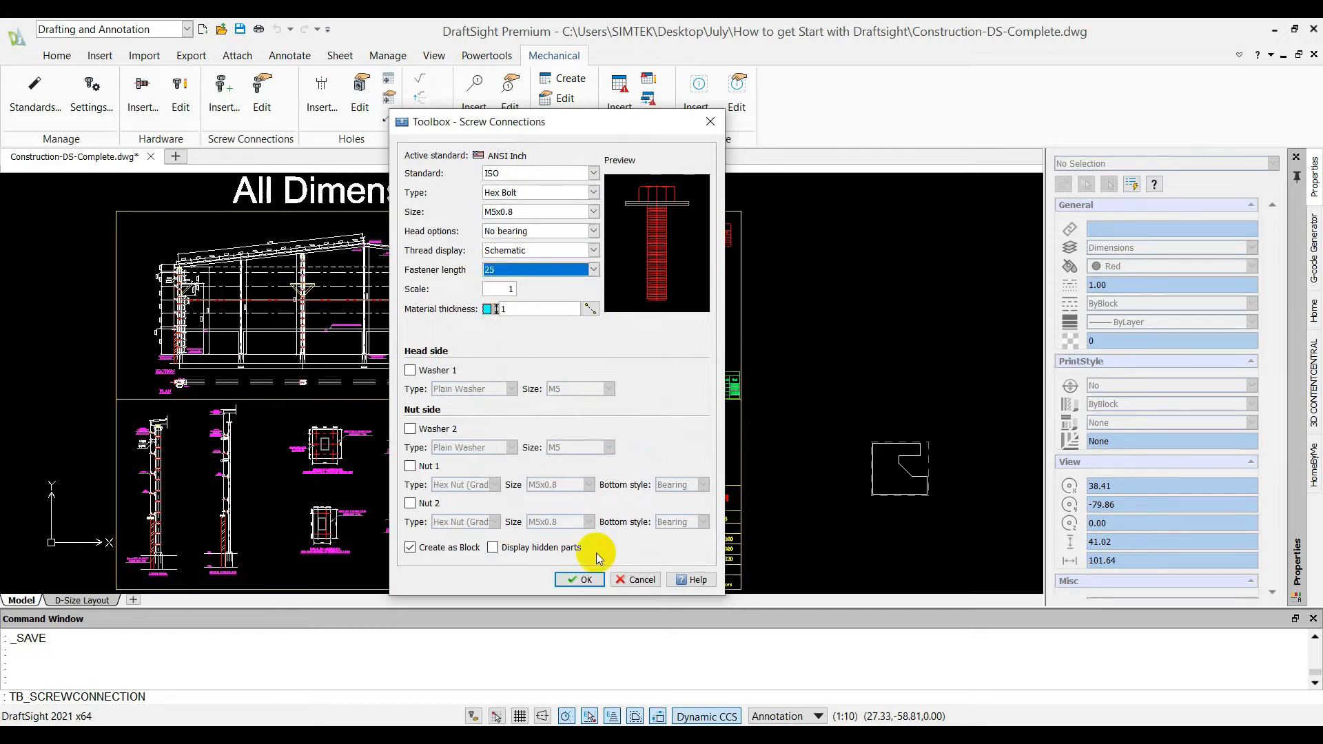
Place one hex bolt horizontally to the right of the drawing frame with the default rotation
left_click(585, 579)
scroll(811, 304, "down", 5)
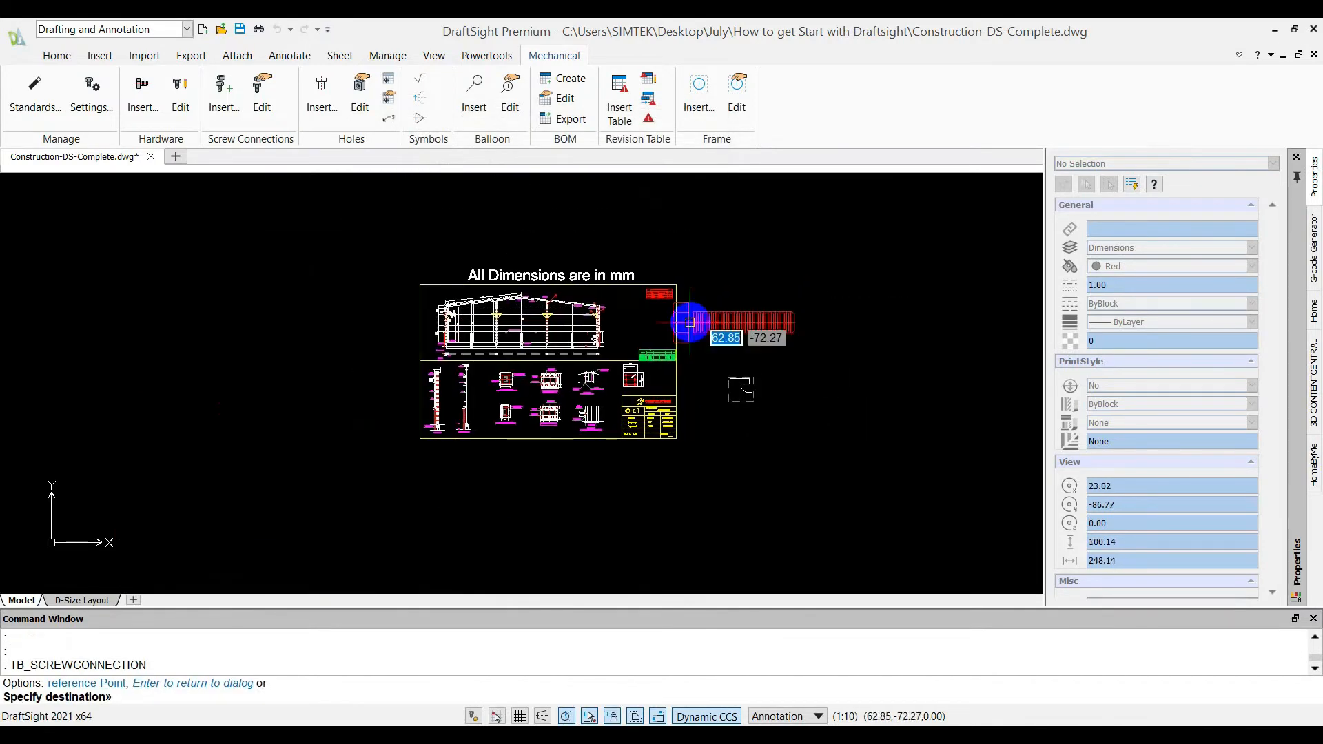
left_click(738, 304)
key("Return")
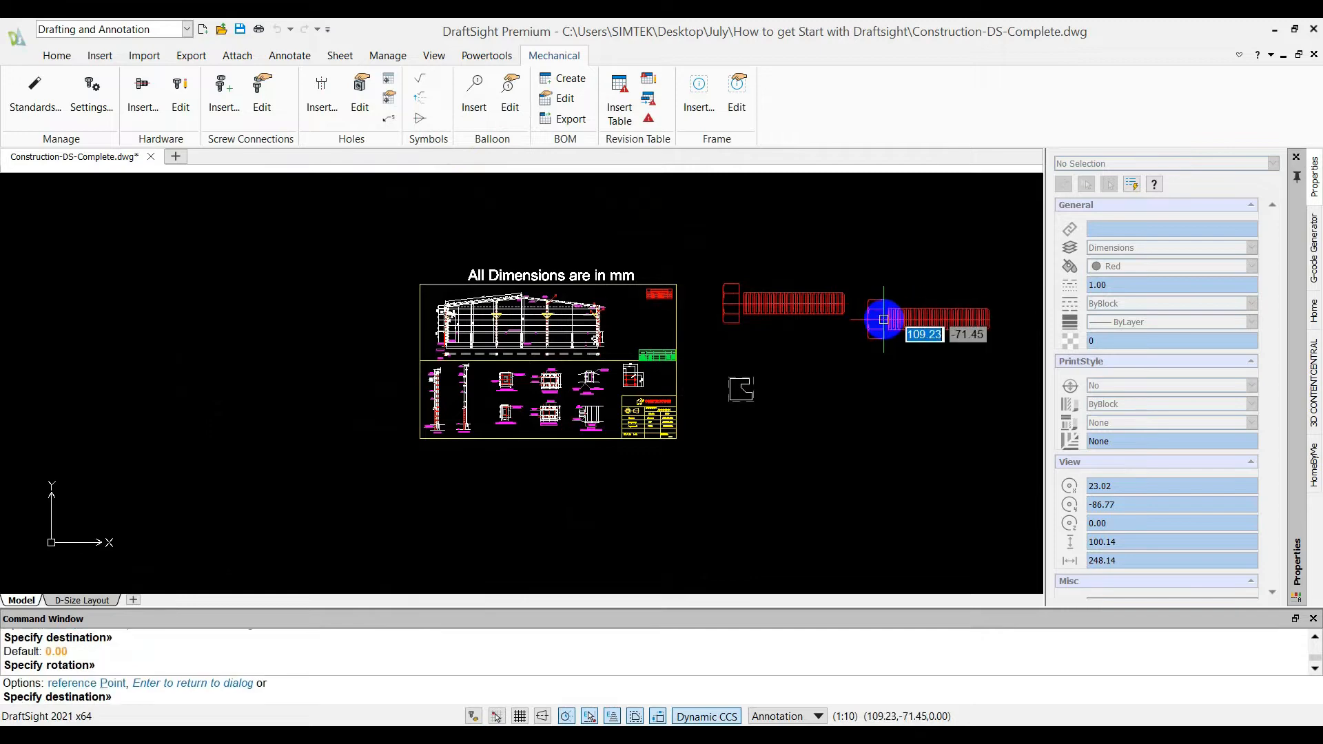
key("Escape")
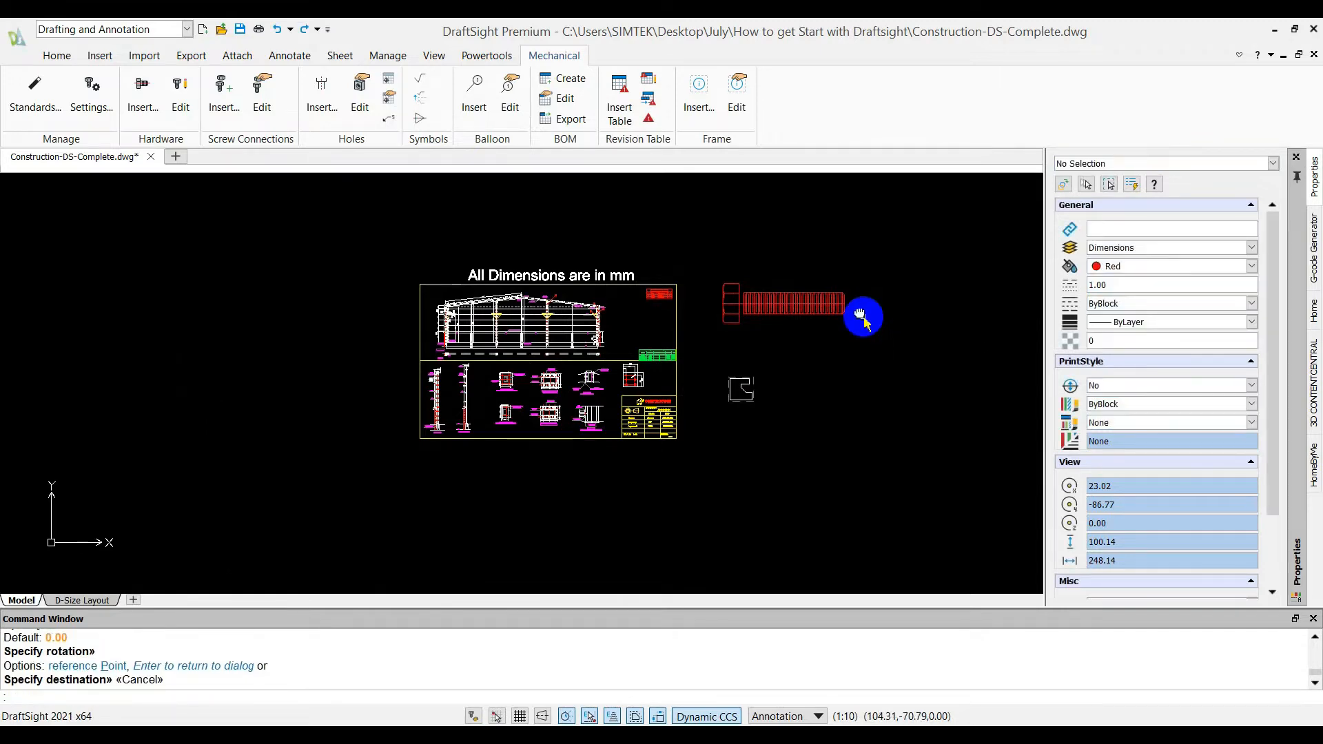
scroll(862, 316, "up", 5)
middle_click_drag(635, 336, 493, 333)
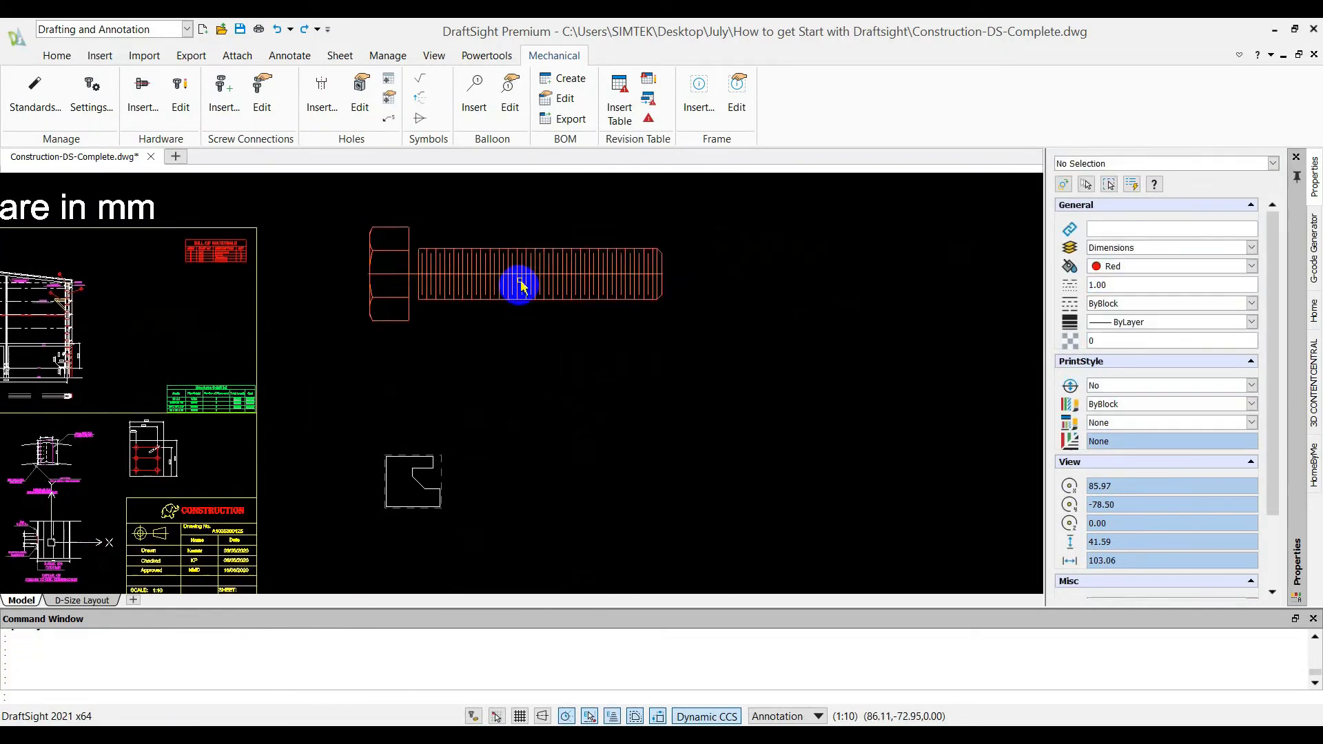
Start a new countersink hole with the ISO standard, type CTSK Flat Head and size M6, accepting the drawing unit changes to match
left_click(329, 115)
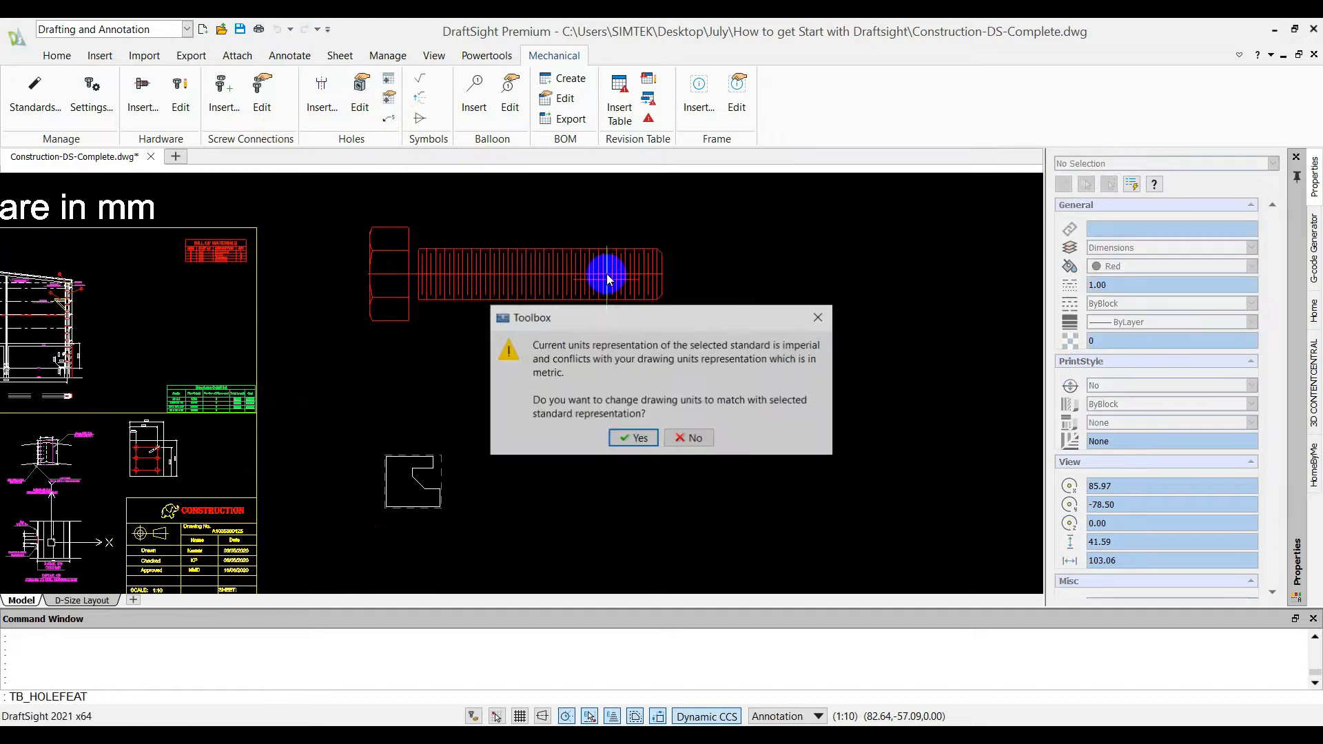
left_click(629, 437)
left_click(661, 236)
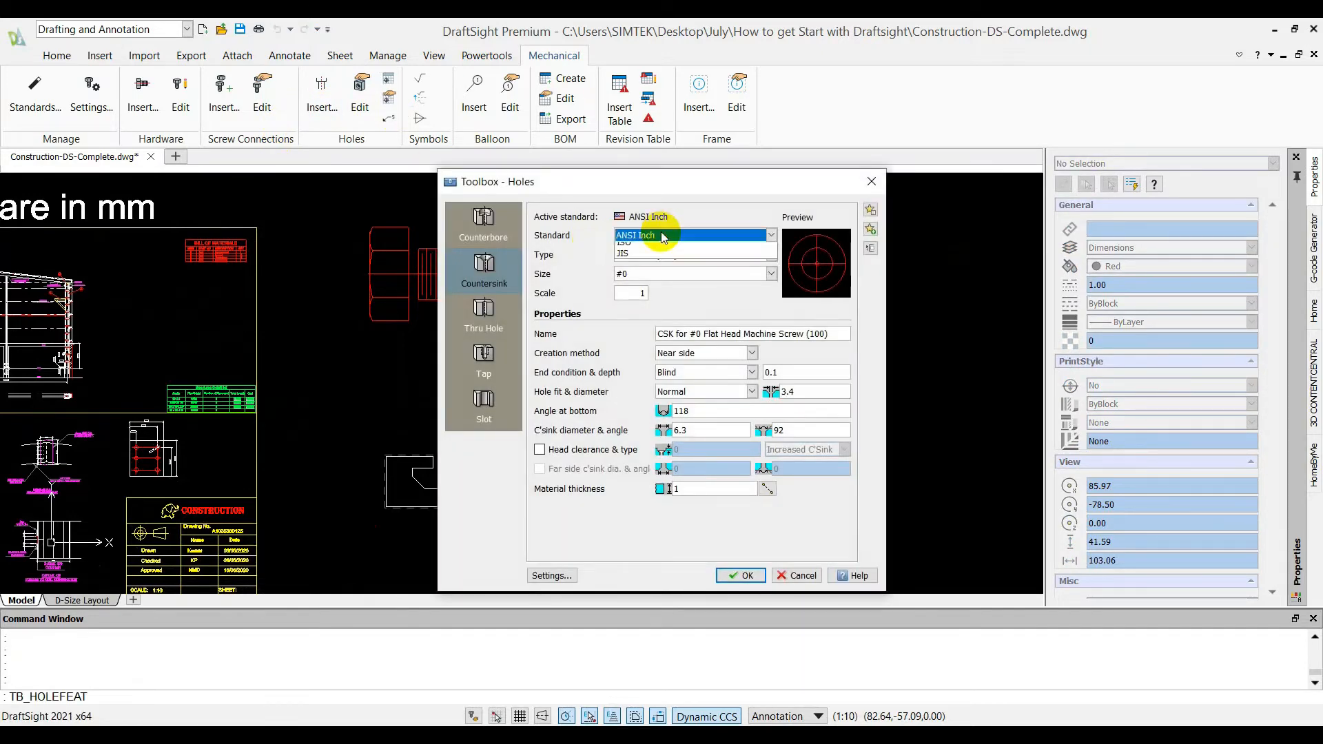
left_click(660, 290)
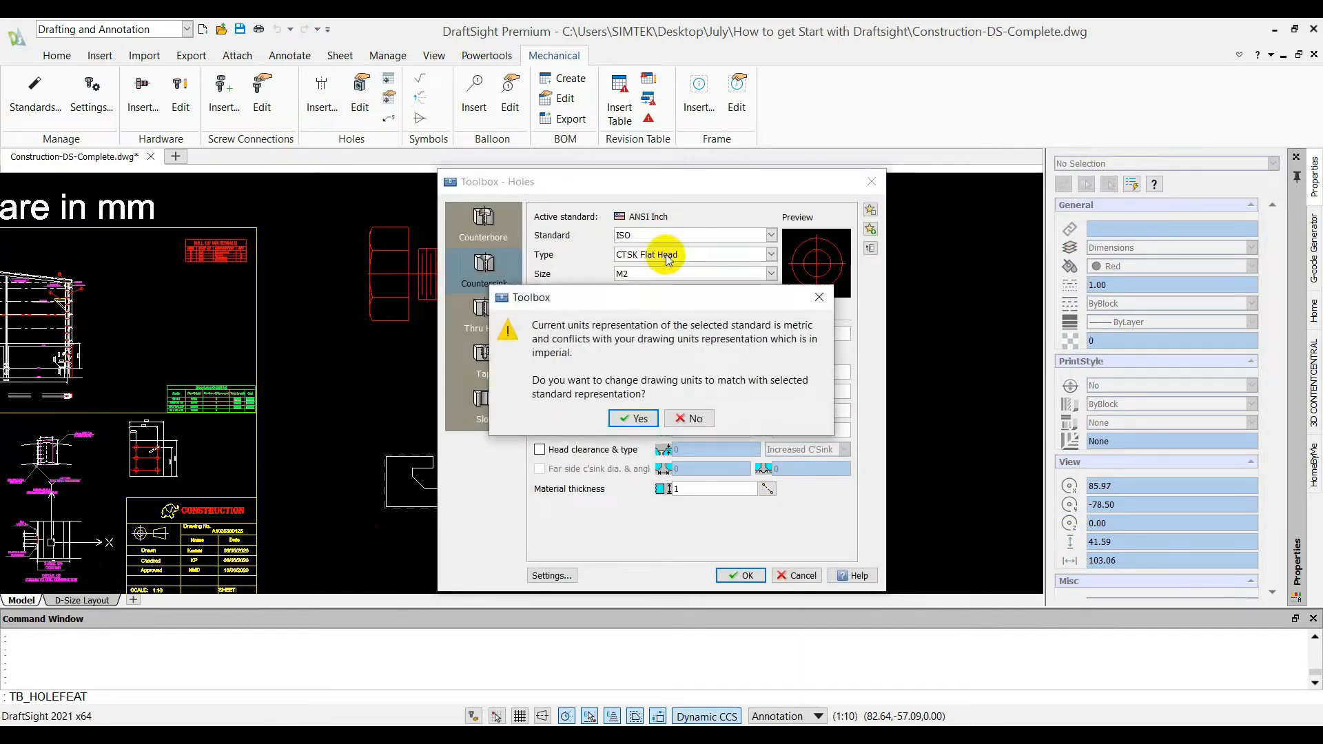
left_click(638, 415)
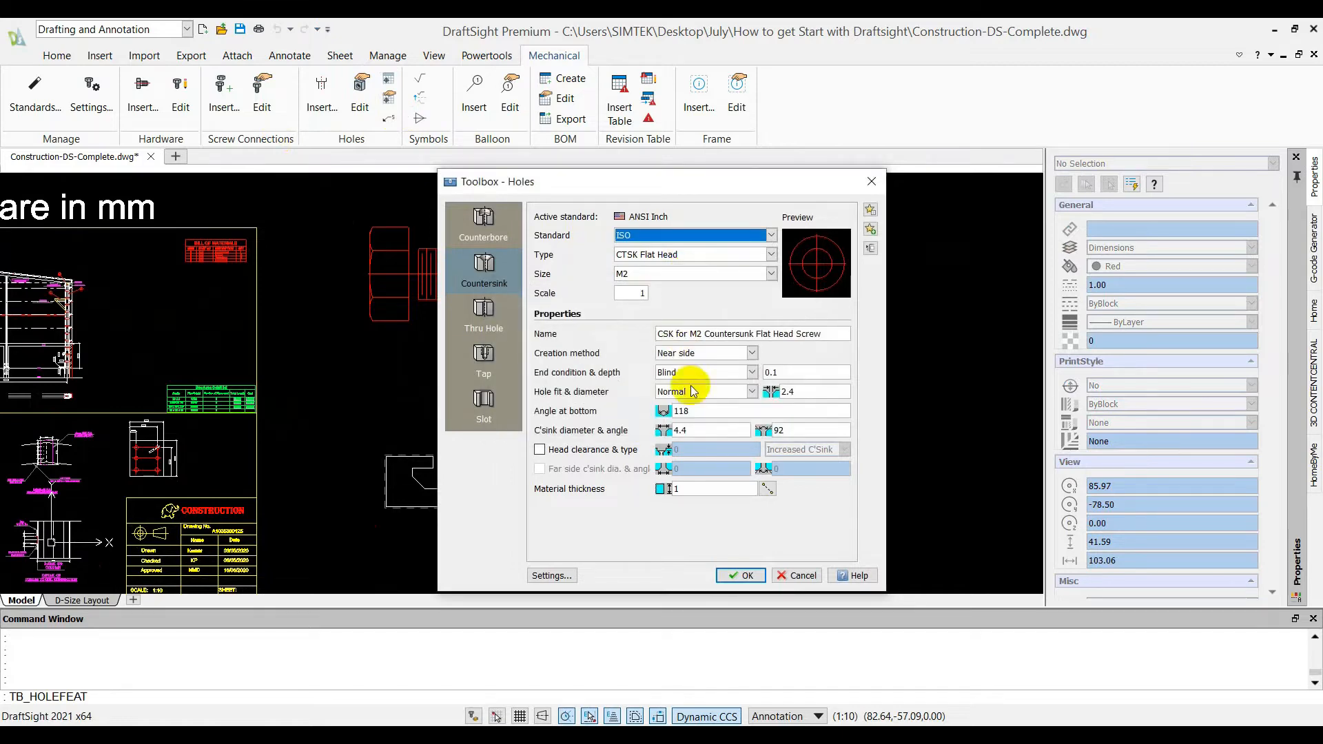
left_click(667, 274)
left_click(658, 341)
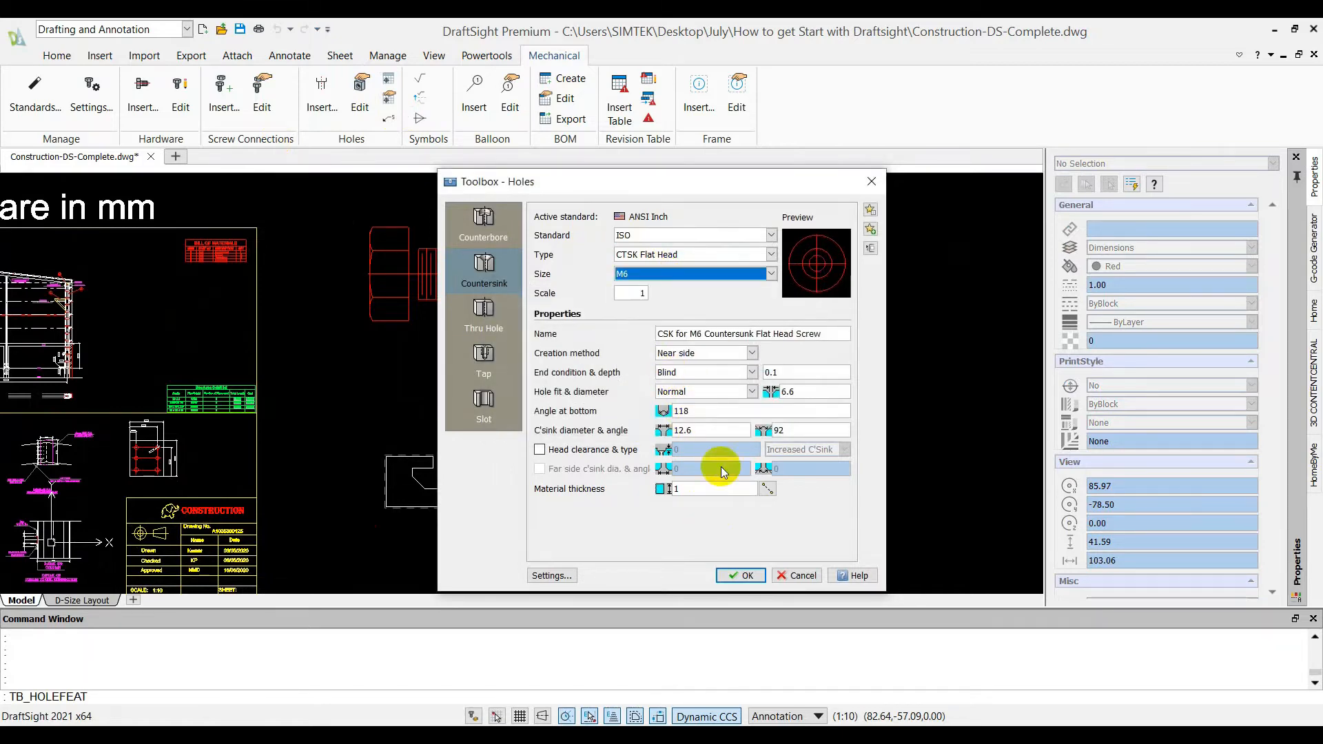
Place one M6 countersink hole symbol to the right of the hex bolt with the default rotation
left_click(740, 576)
scroll(771, 300, "down", 2)
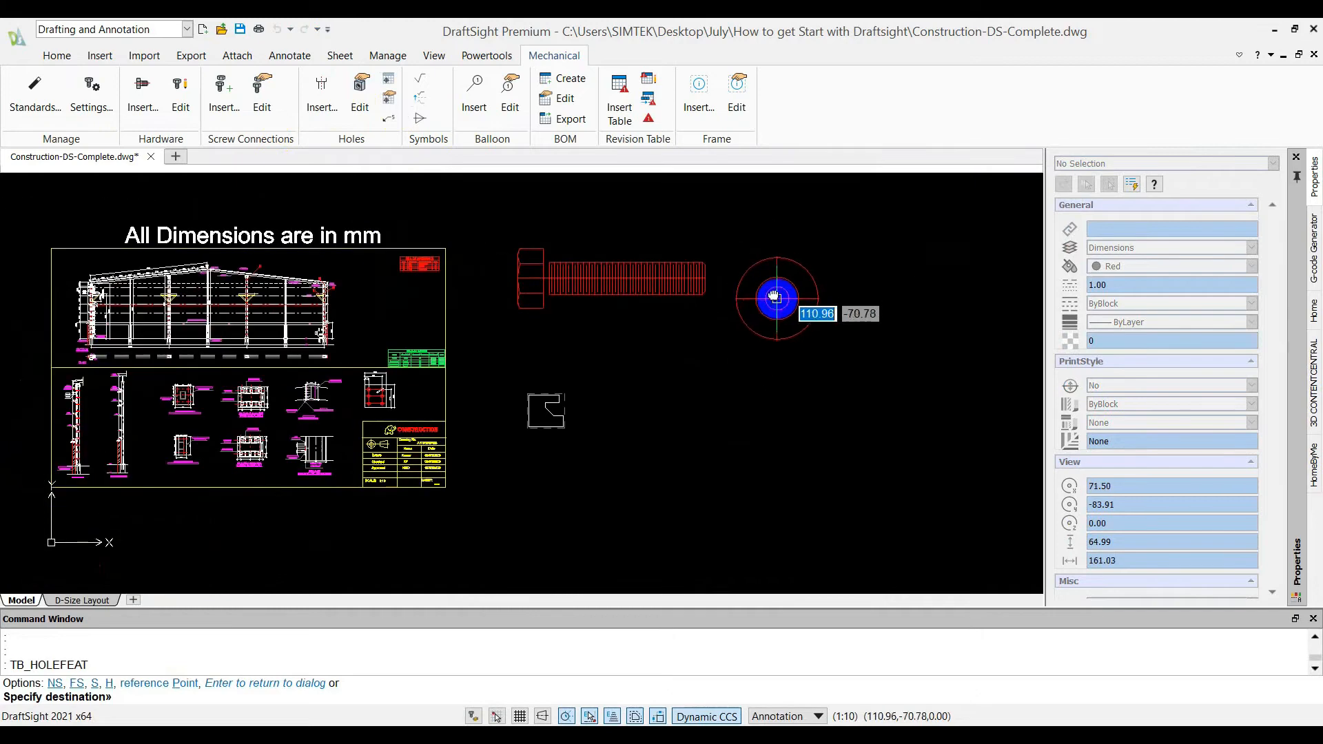
left_click(677, 255)
key("Return")
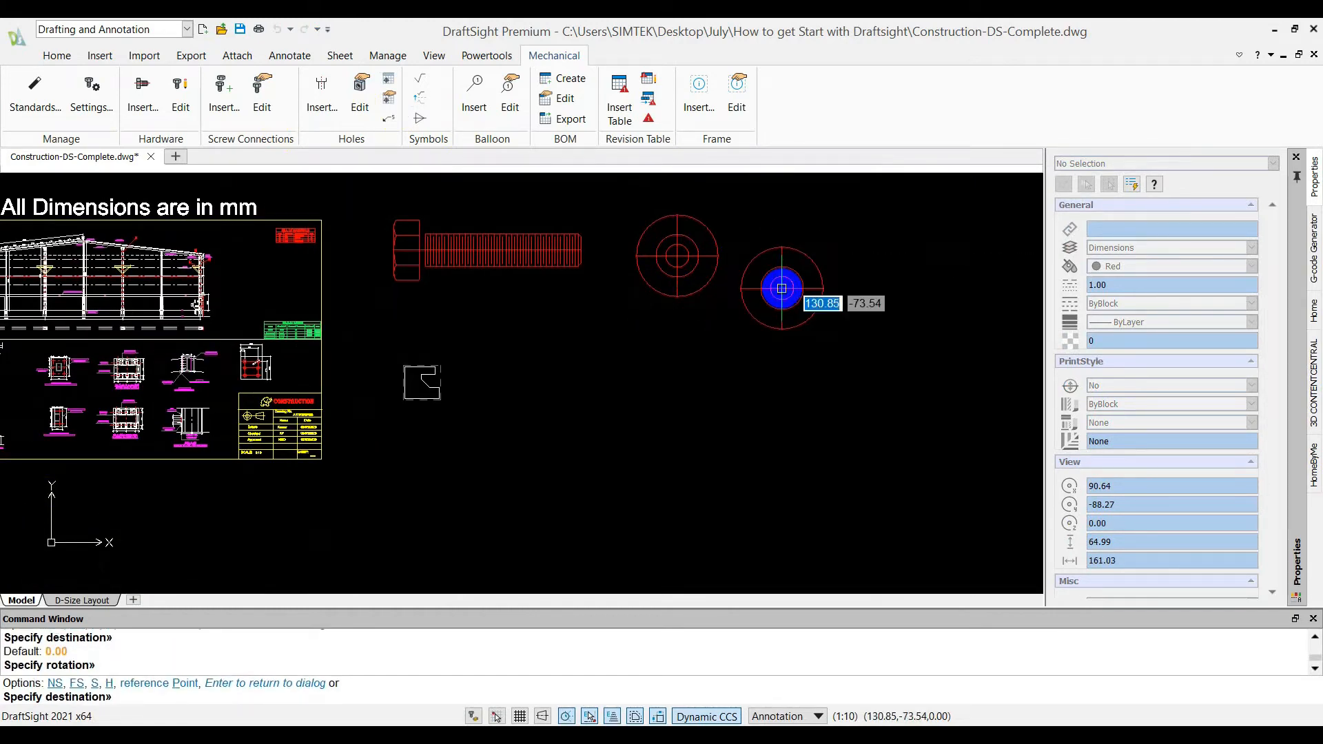
key("Escape")
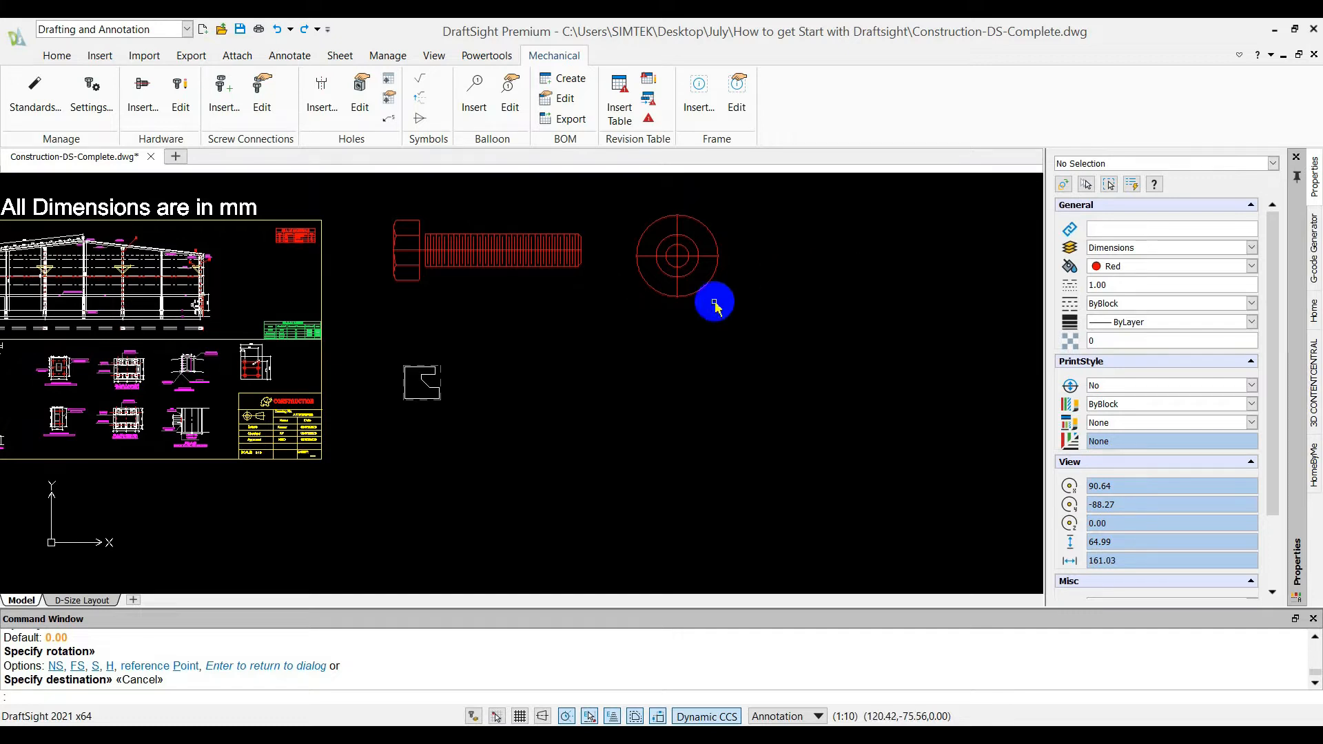
key("Escape")
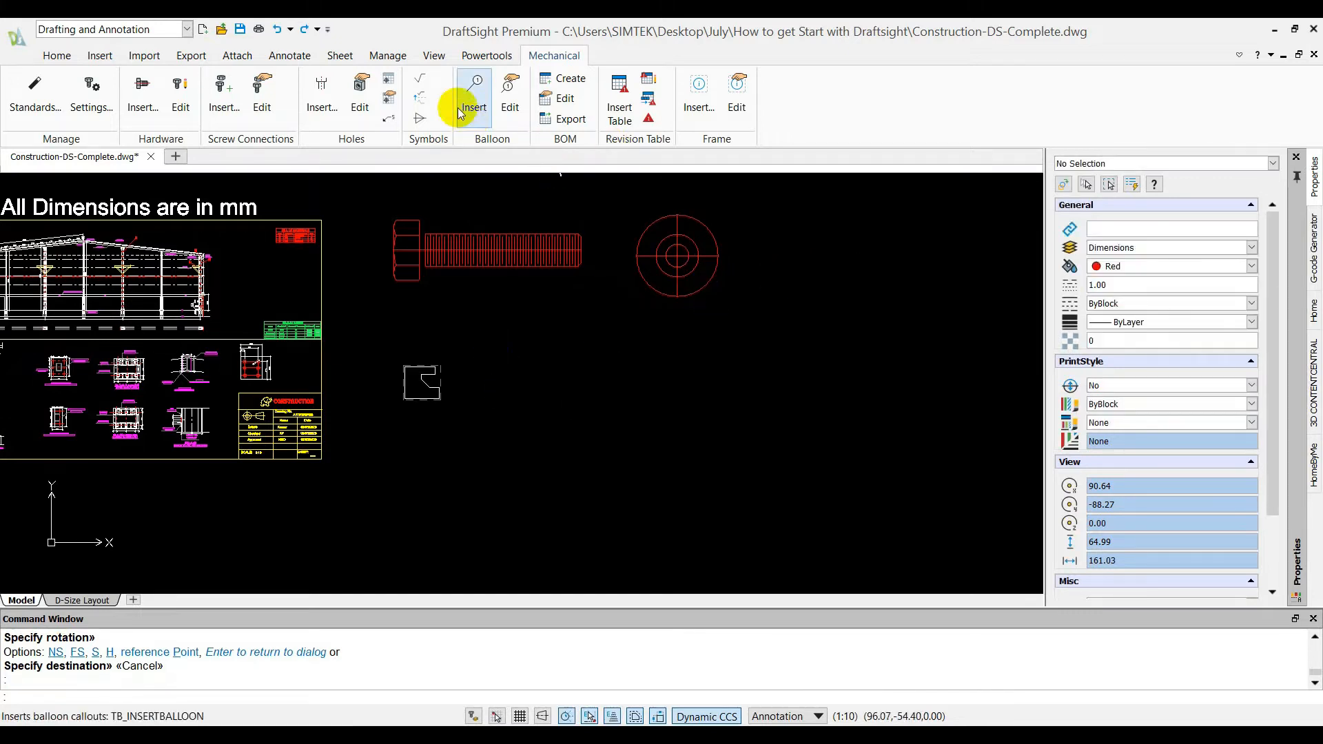
Start a surface finish symbol, preview the Machining Required and JIS Basic styles, and choose the Basic style
left_click(419, 79)
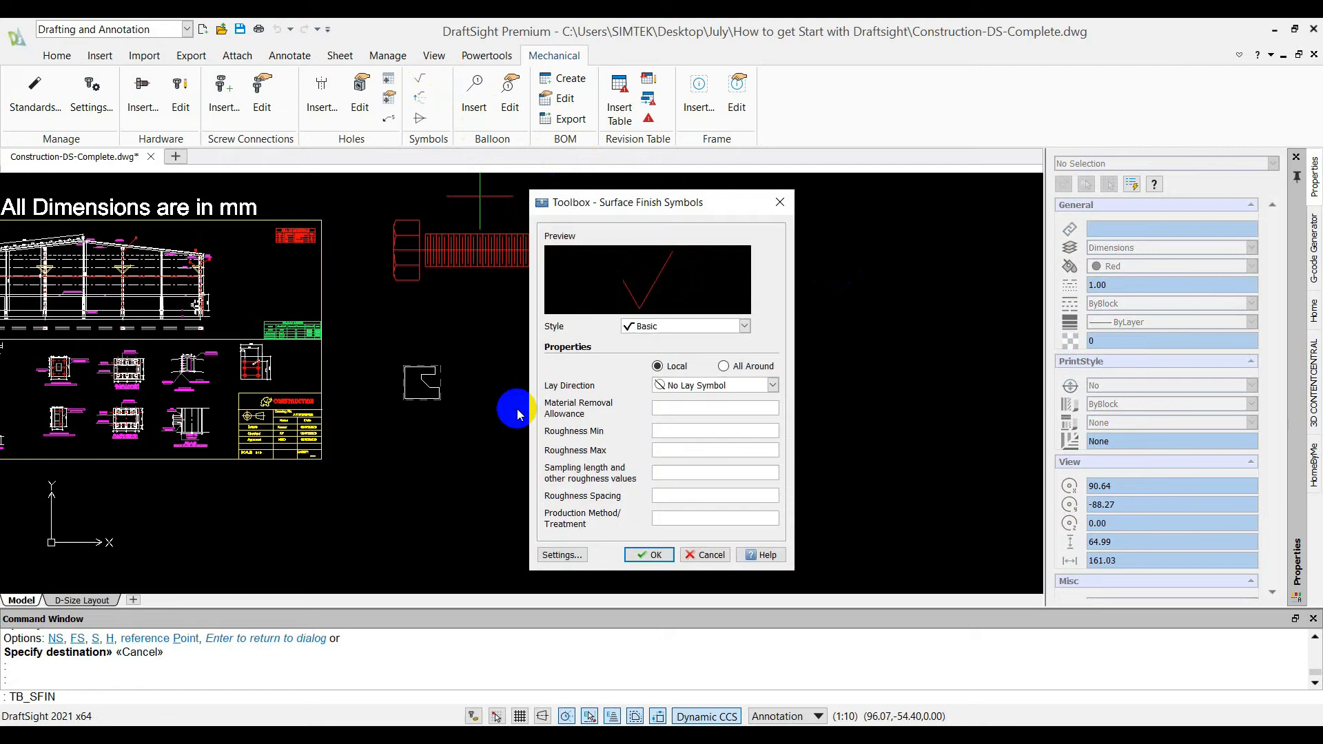
left_click(697, 329)
left_click(696, 349)
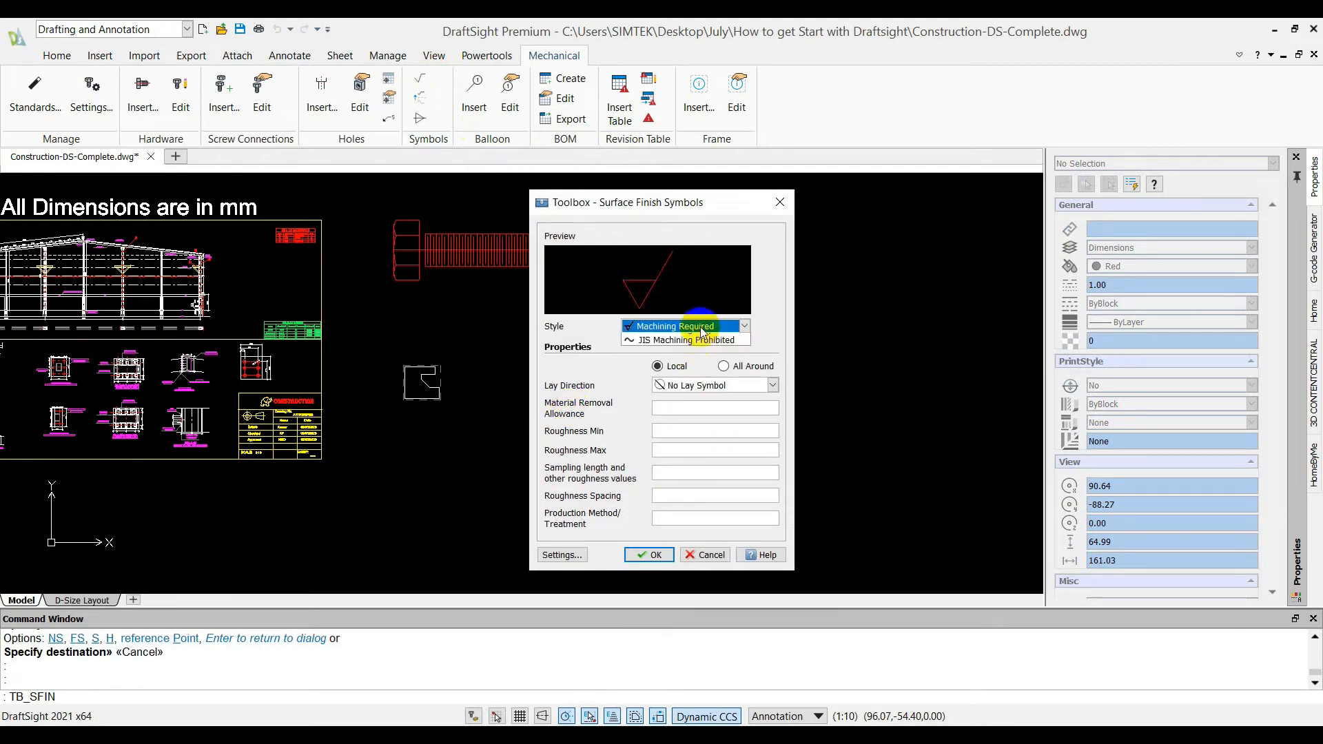
left_click(695, 362)
left_click(698, 327)
left_click(691, 372)
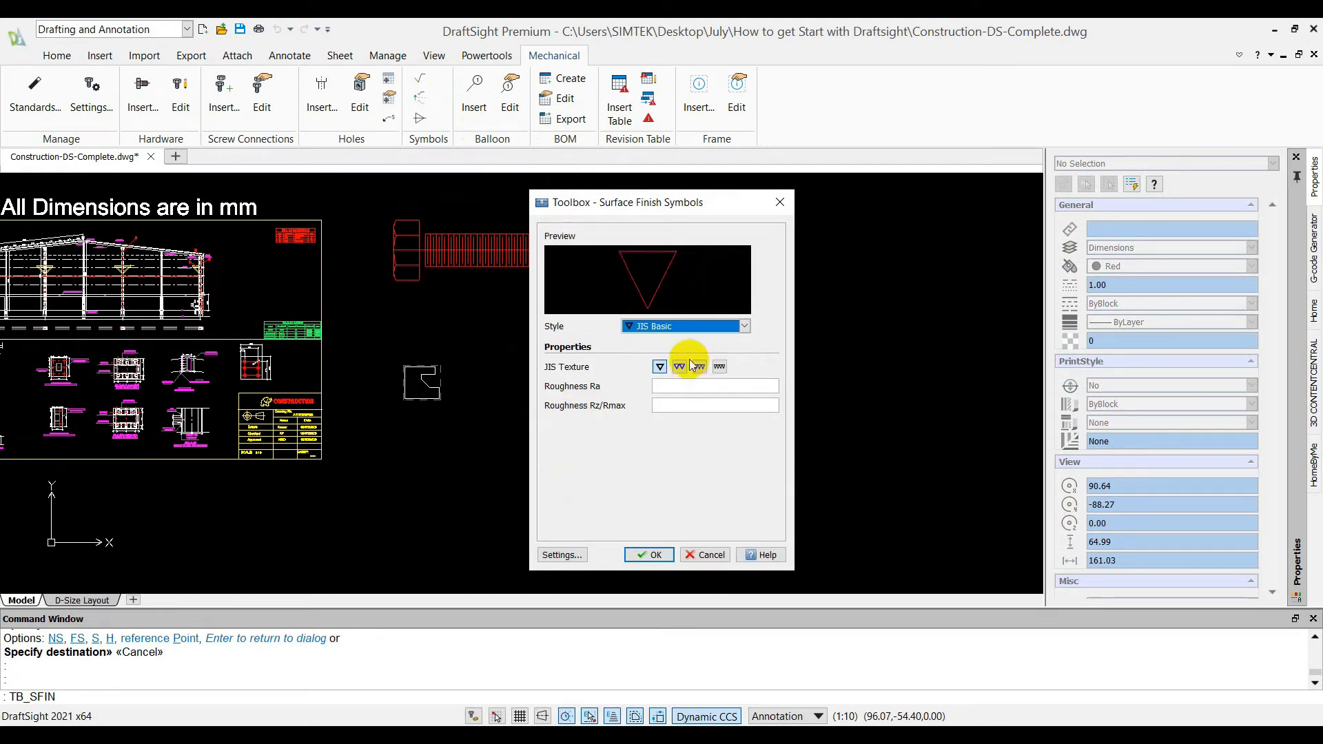
left_click(689, 331)
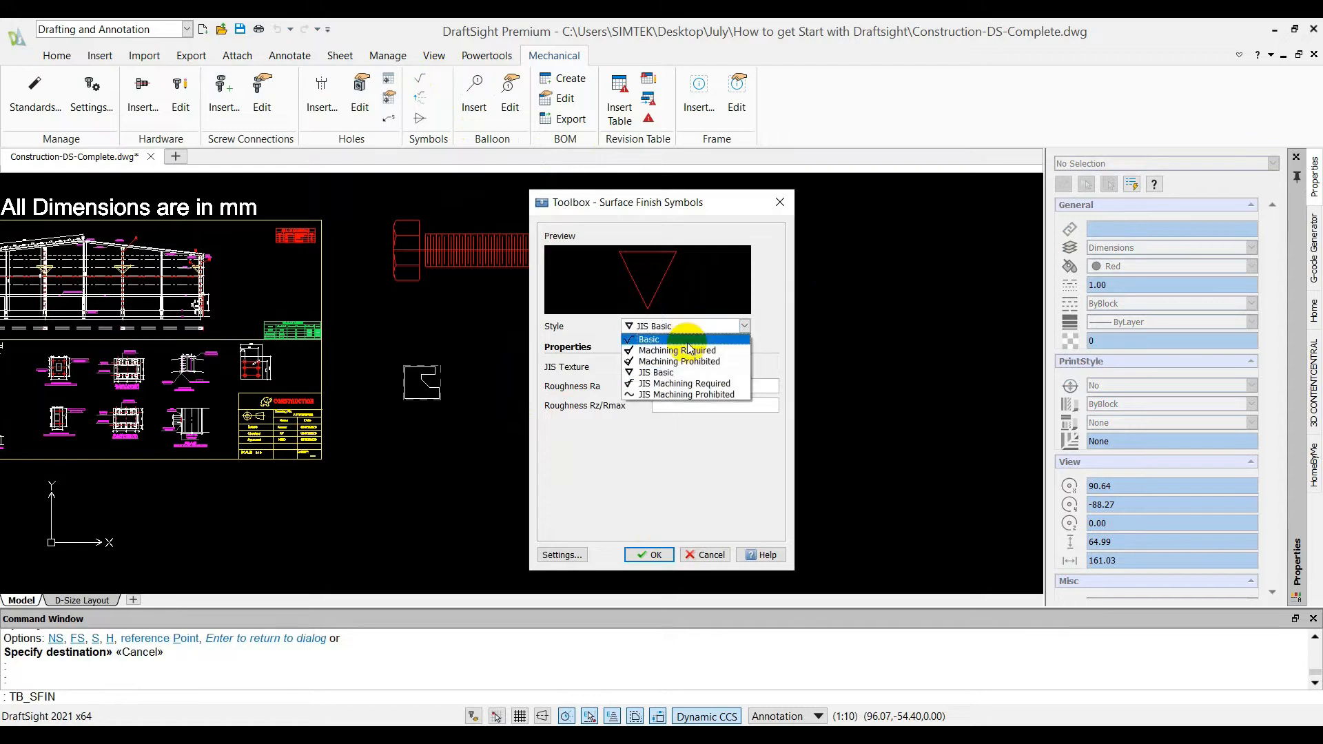
left_click(686, 341)
left_click(658, 569)
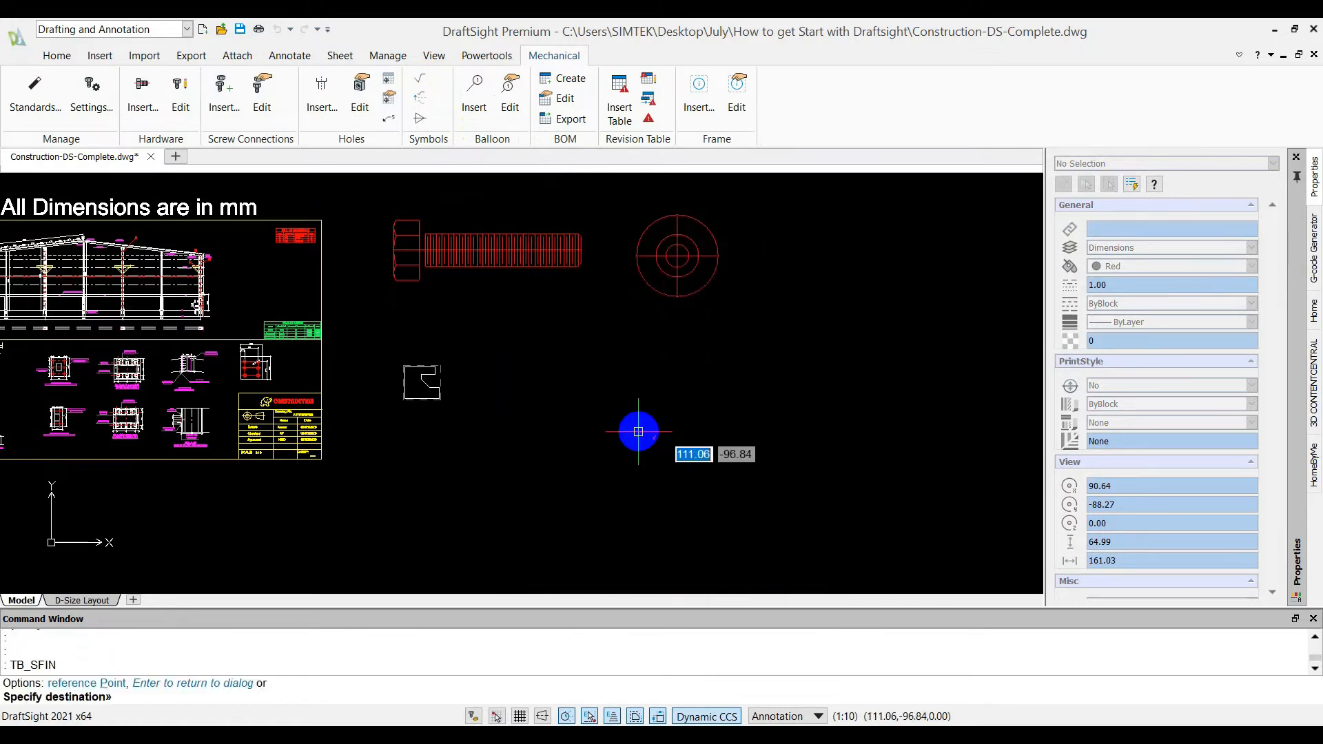
Place two Basic surface finish symbols side by side in the empty area below the bolt and the hole
left_click(565, 433)
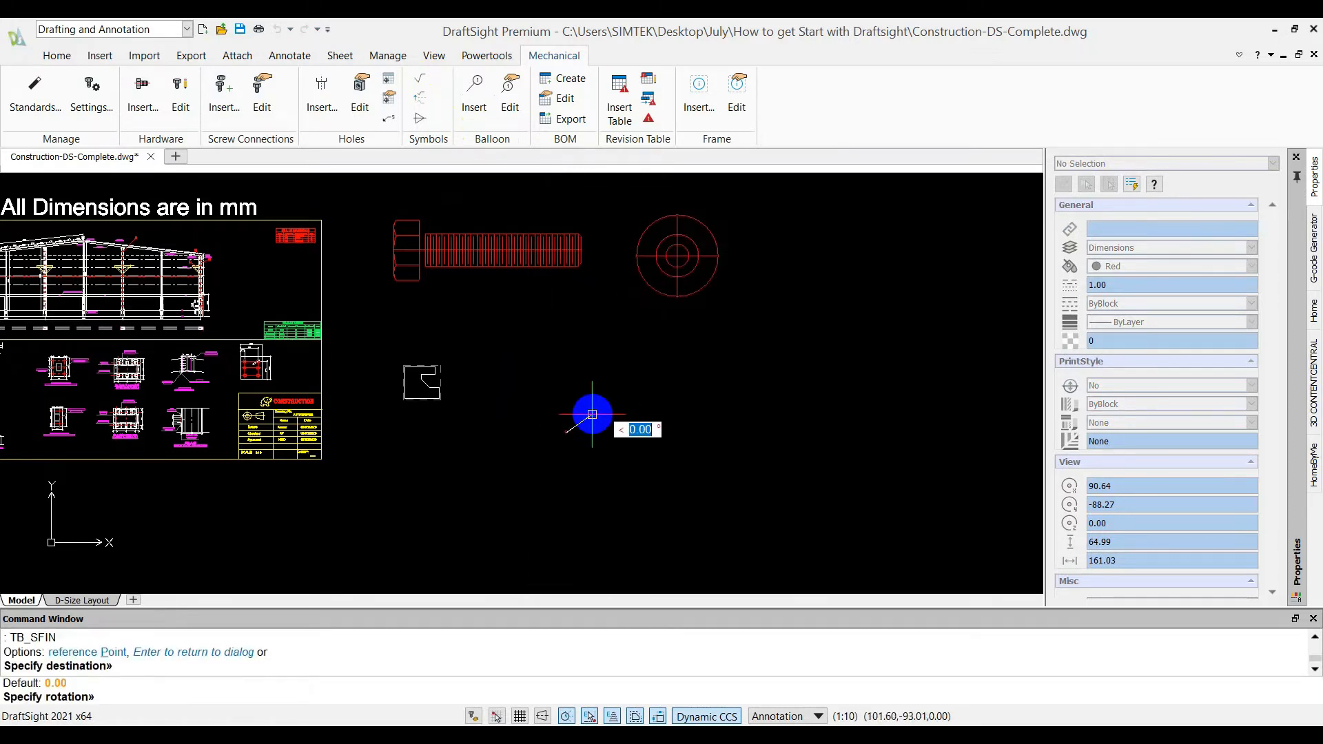
key("Return")
scroll(592, 414, "up", 6)
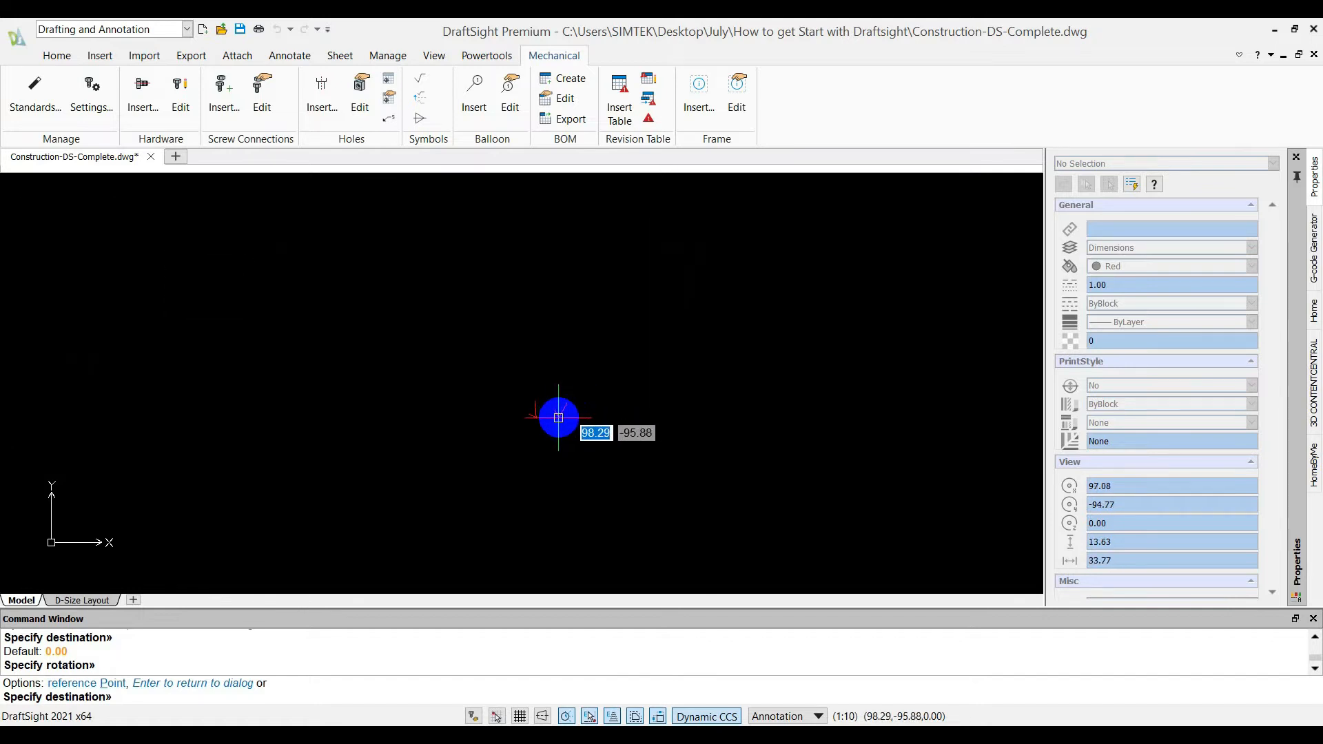
left_click(558, 418)
key("Return")
key("Return")
left_click(704, 555)
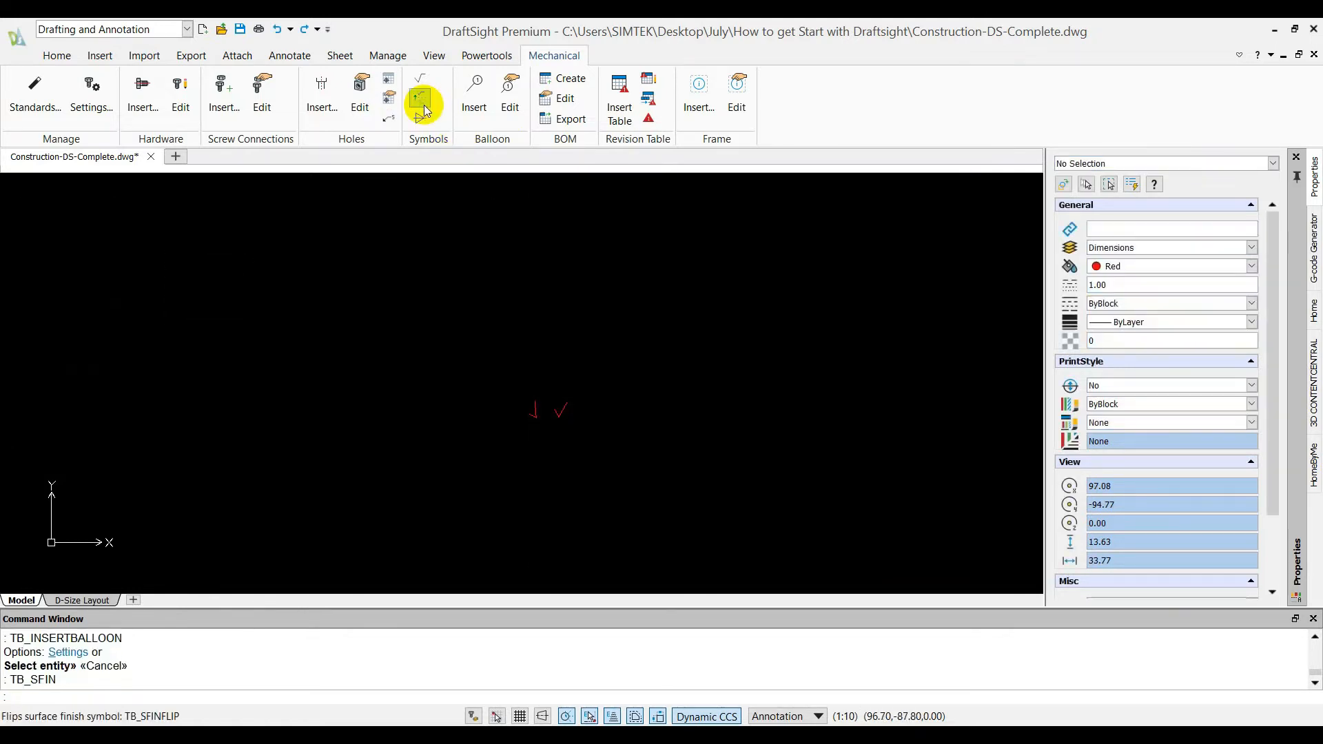
Configure a new welding symbol with Arrow side display and the Groove square symbol type
left_click(420, 118)
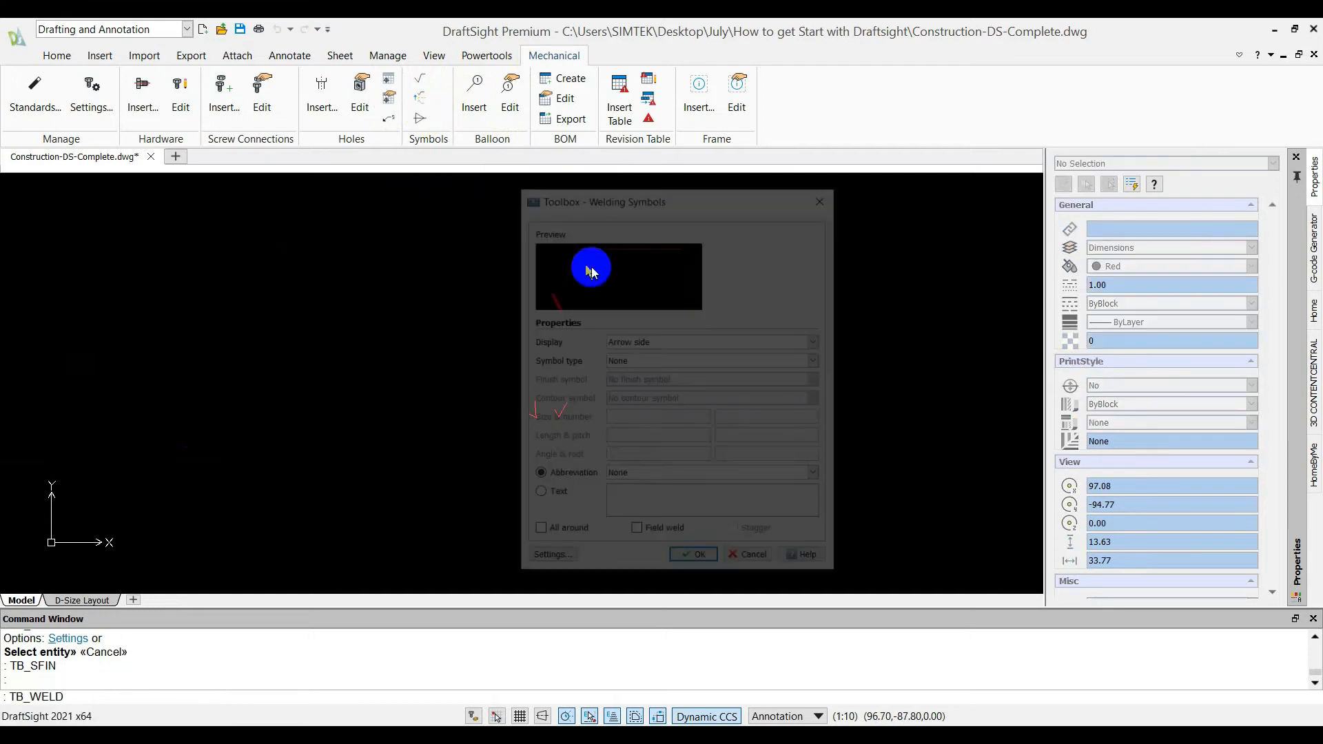
left_click(655, 341)
left_click(659, 355)
left_click(660, 361)
left_click(661, 386)
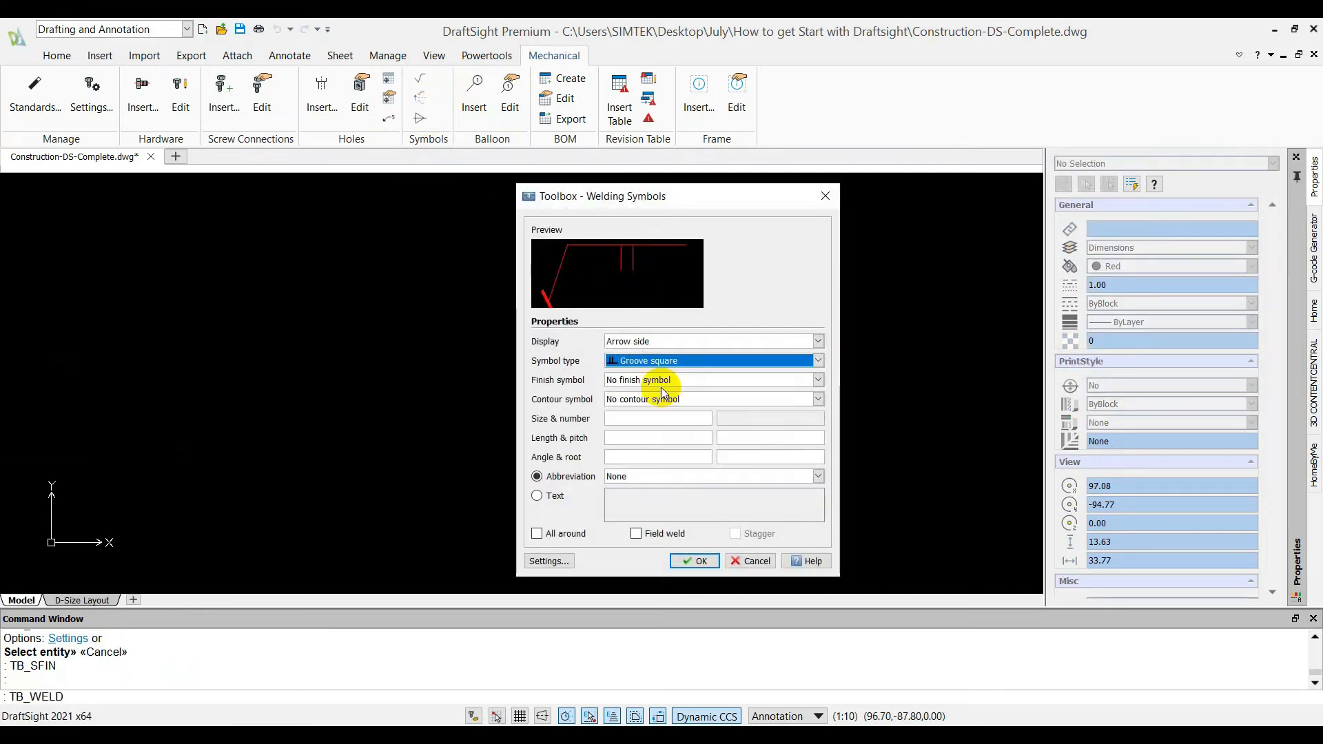
Place the groove square welding symbol to the right of the surface finish symbols with its leader rising to the right
left_click(697, 561)
left_click(644, 437)
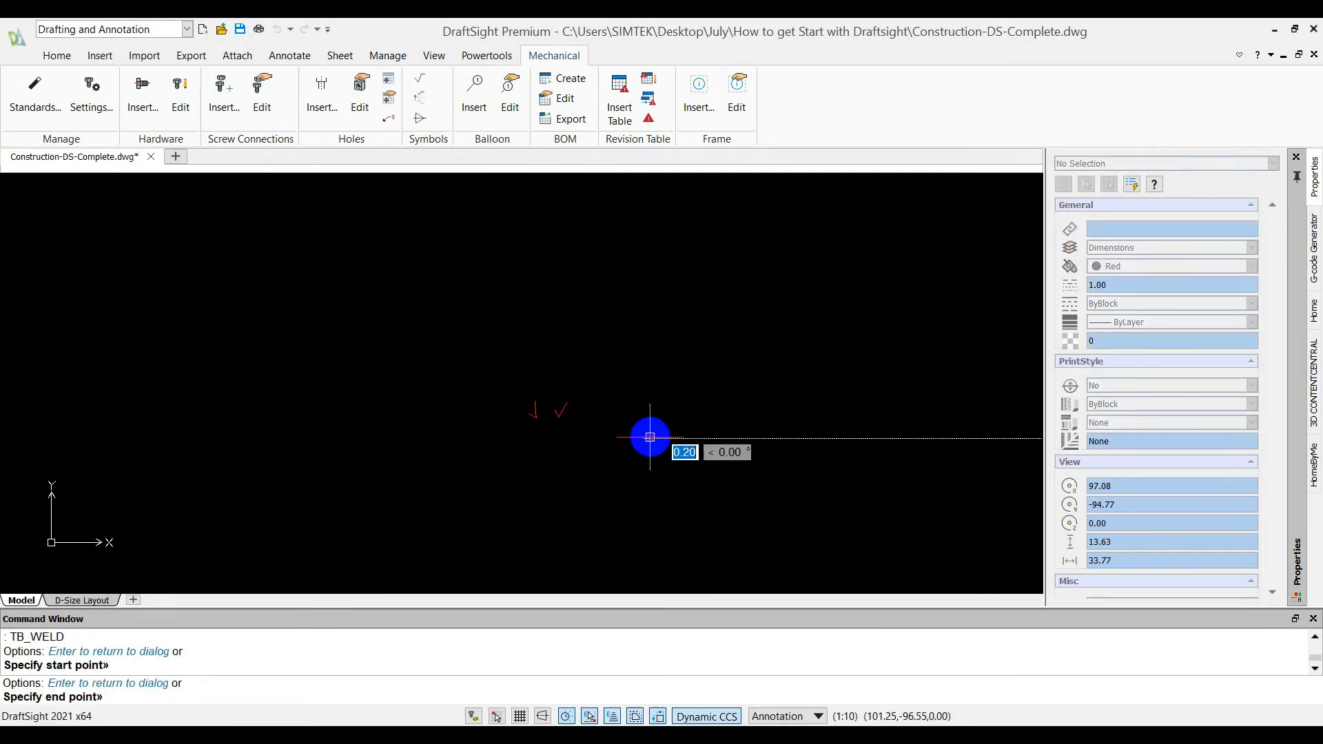
left_click(673, 421)
scroll(645, 437, "up", 5)
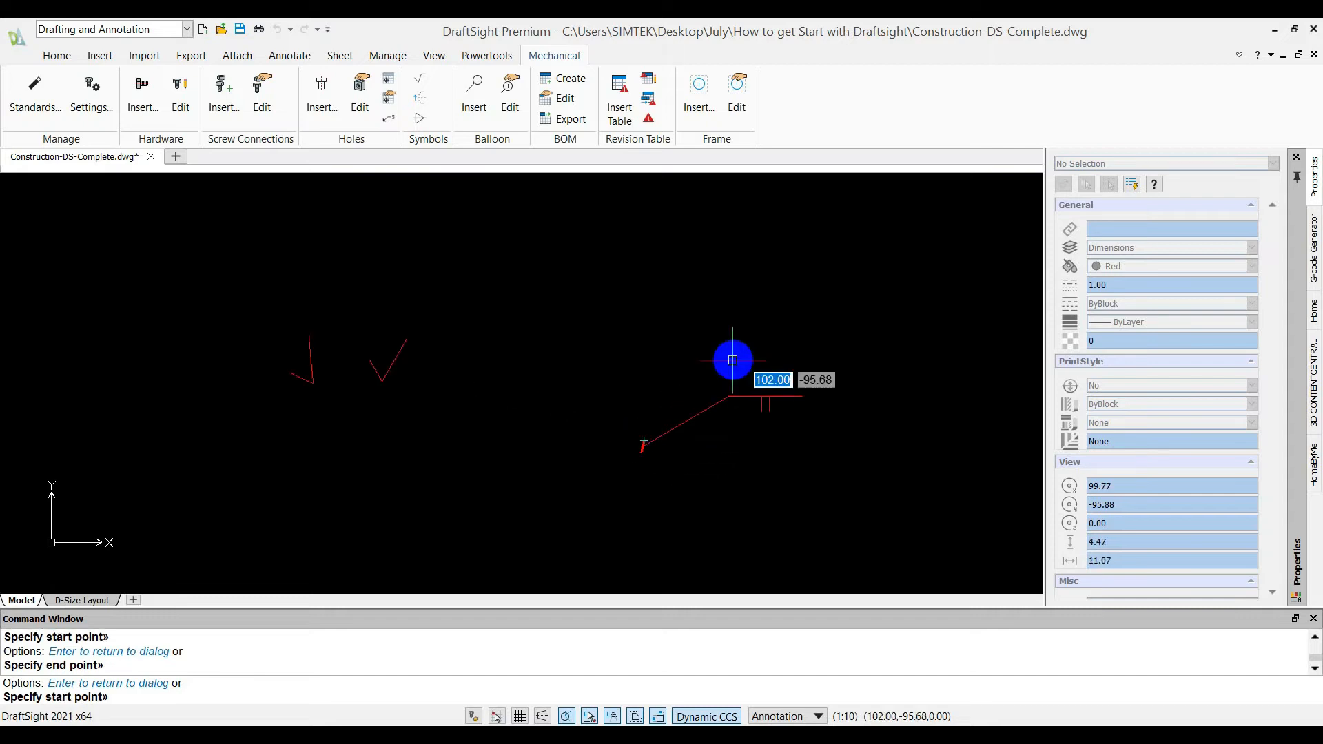
scroll(744, 372, "down", 1)
scroll(744, 373, "down", 2)
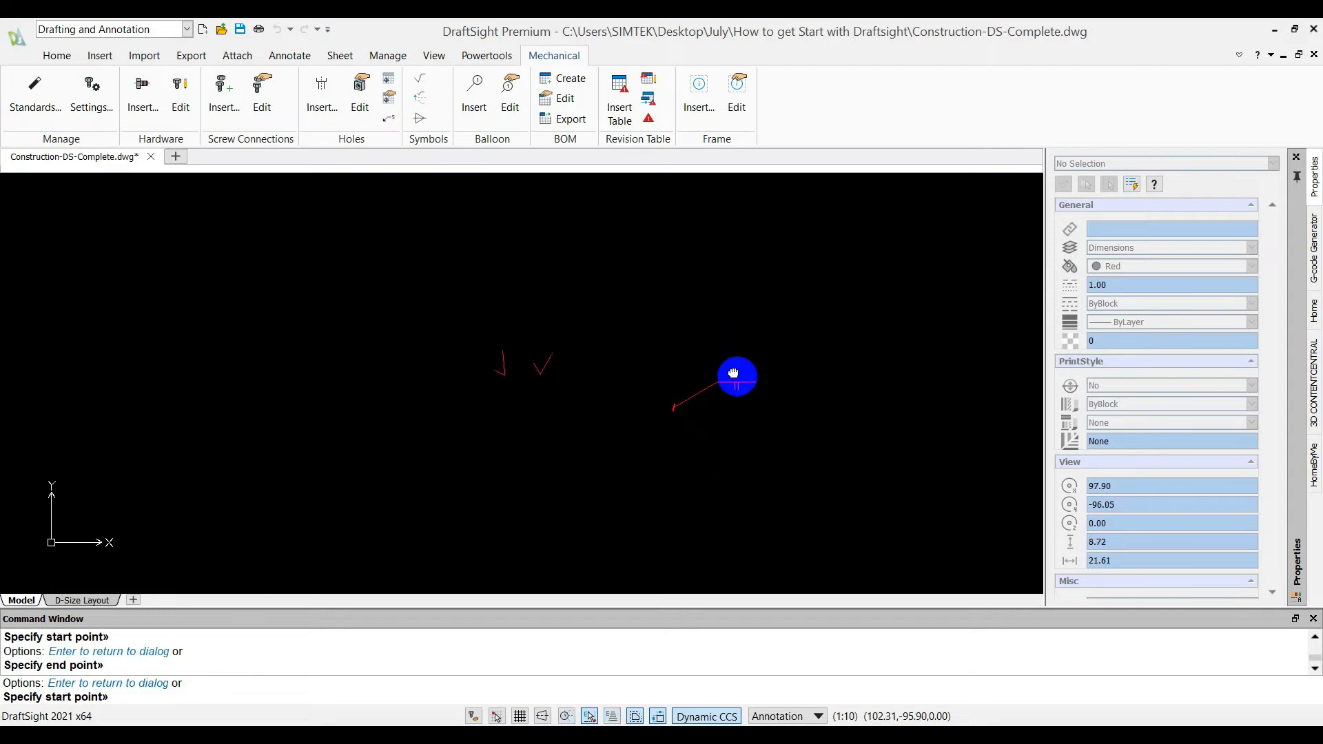
key("Escape")
Delete the surface finish symbols and the welding symbol
left_click(782, 436)
left_click(394, 275)
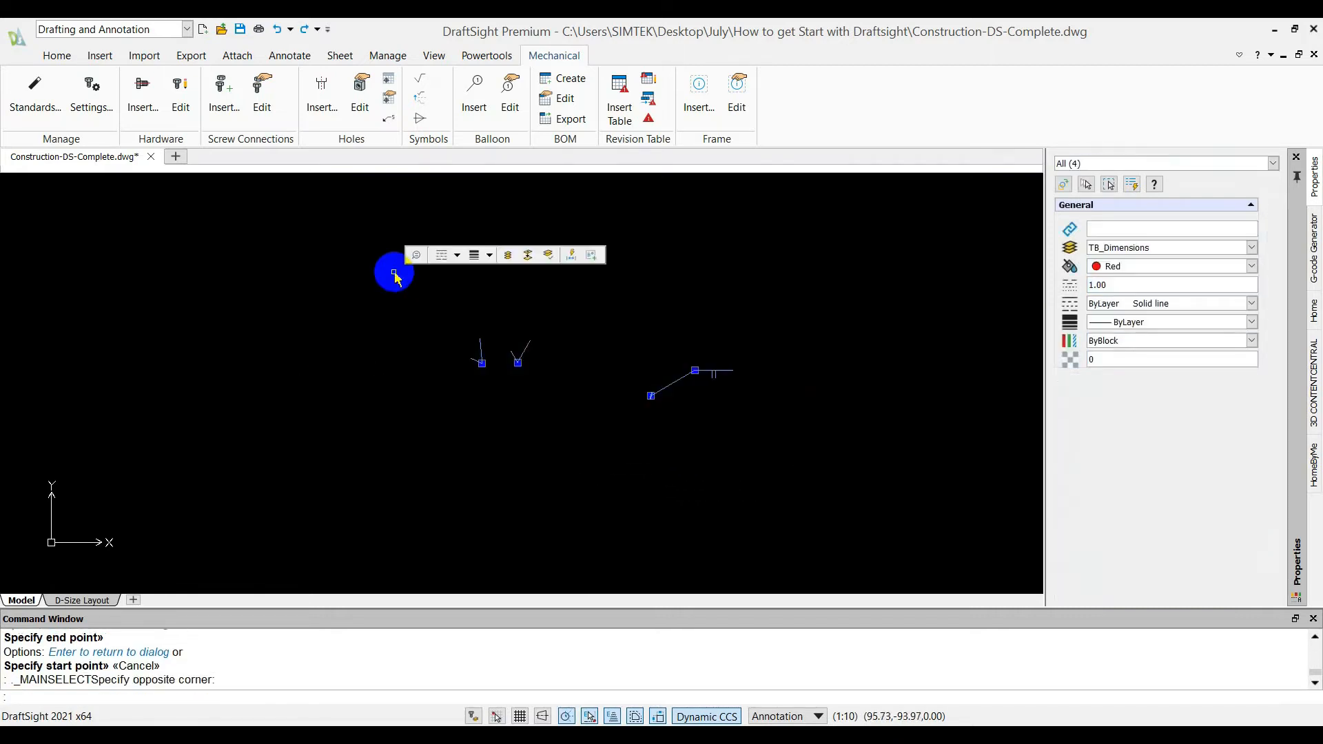
key("Delete")
Delete the hex bolt beside the drawing frame
scroll(646, 275, "down", 5)
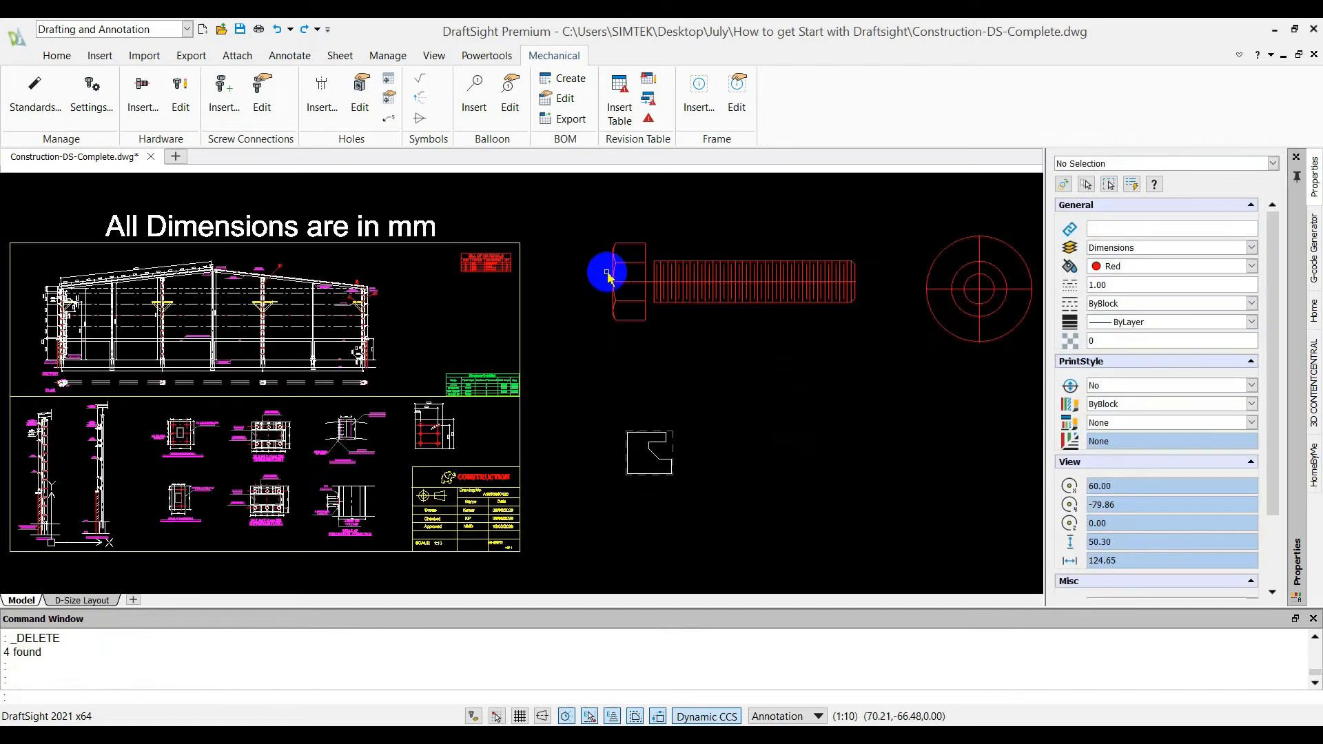
left_click(839, 359)
left_click(746, 246)
key("Delete")
Delete the countersink hole symbol to the right of the drawing frame
left_click(863, 353)
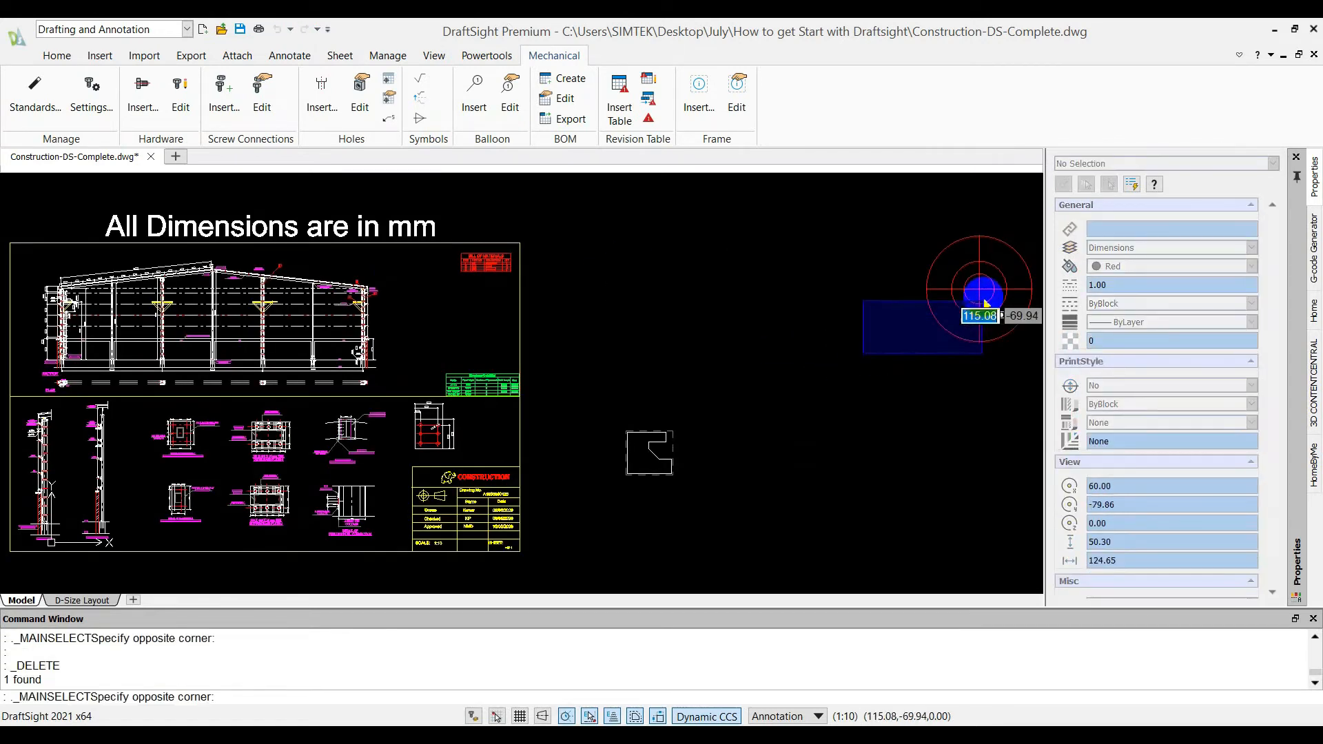
left_click(988, 276)
key("Delete")
left_click(1021, 385)
key("Escape")
left_click(965, 254)
key("Delete")
Attach images.png as an image reference, specifying its position and scale in the drawing and keeping the rotation angle at 0.00
middle_click(770, 282)
middle_click(770, 282)
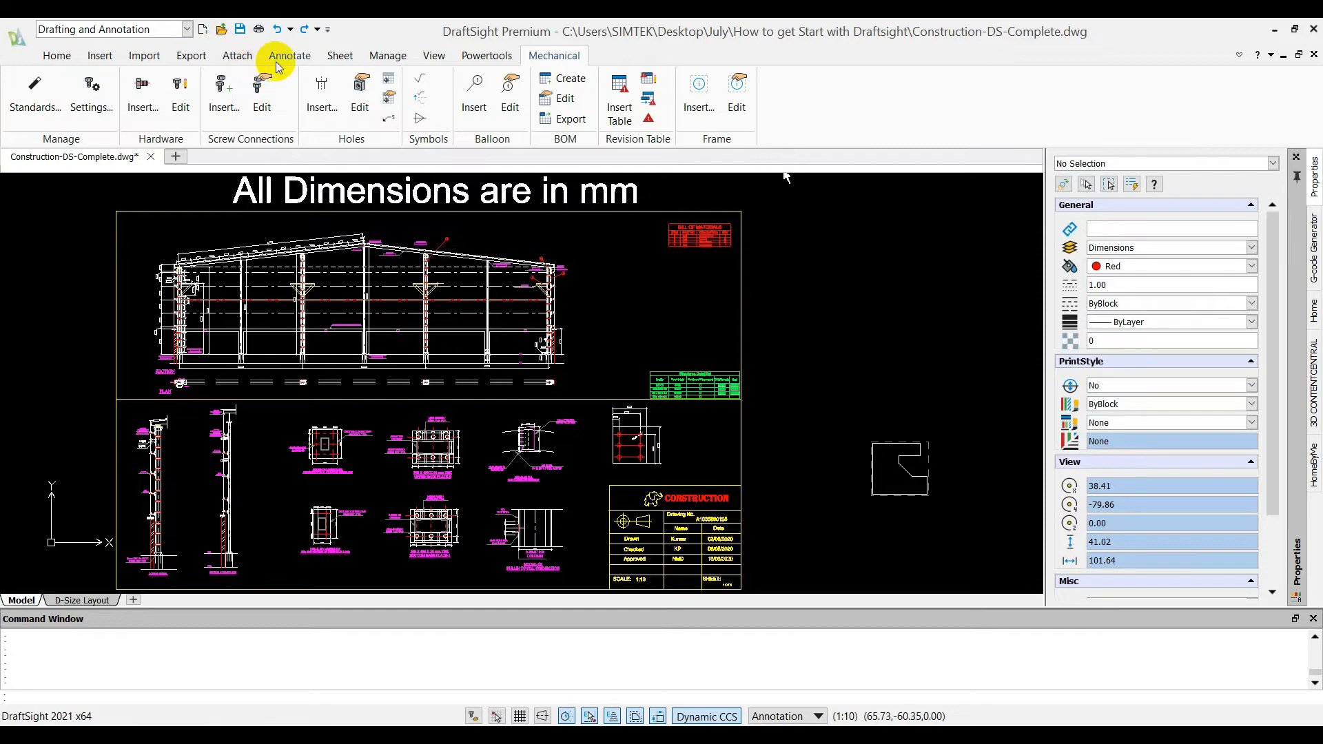
left_click(237, 55)
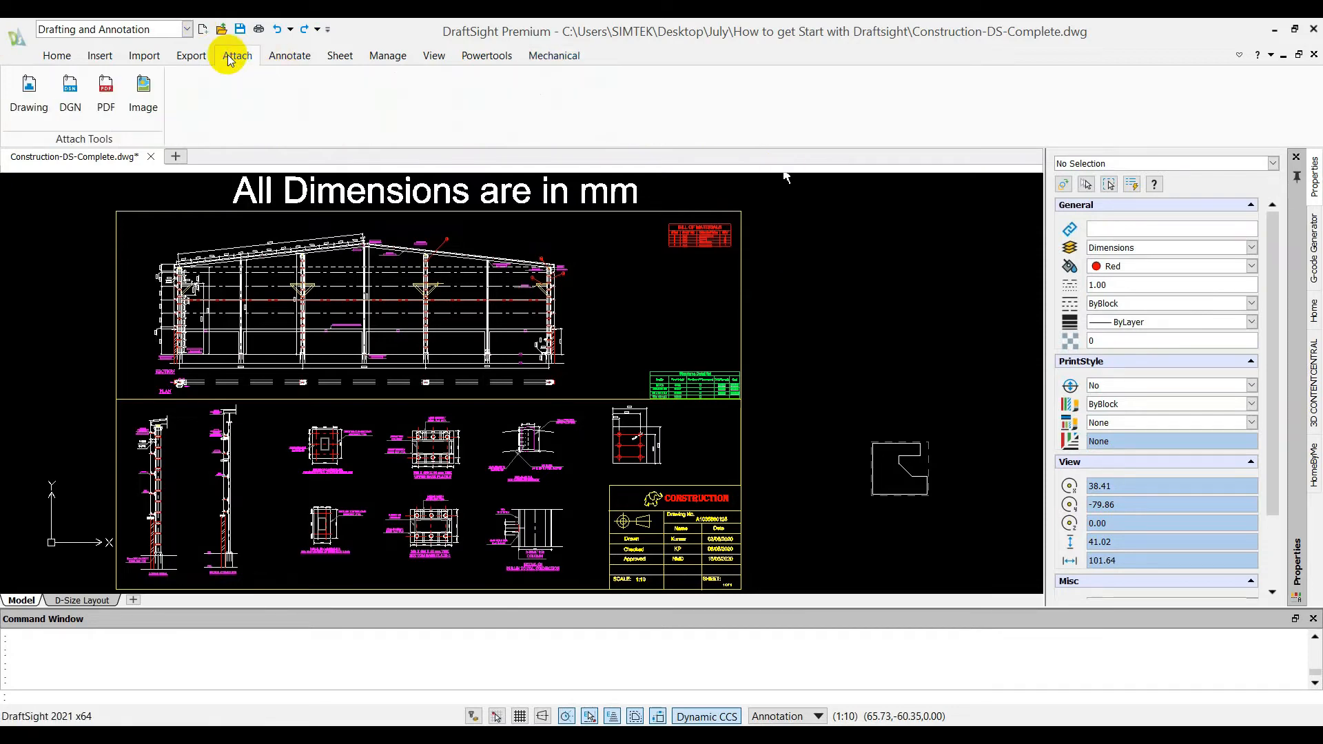
left_click(136, 96)
left_click(203, 275)
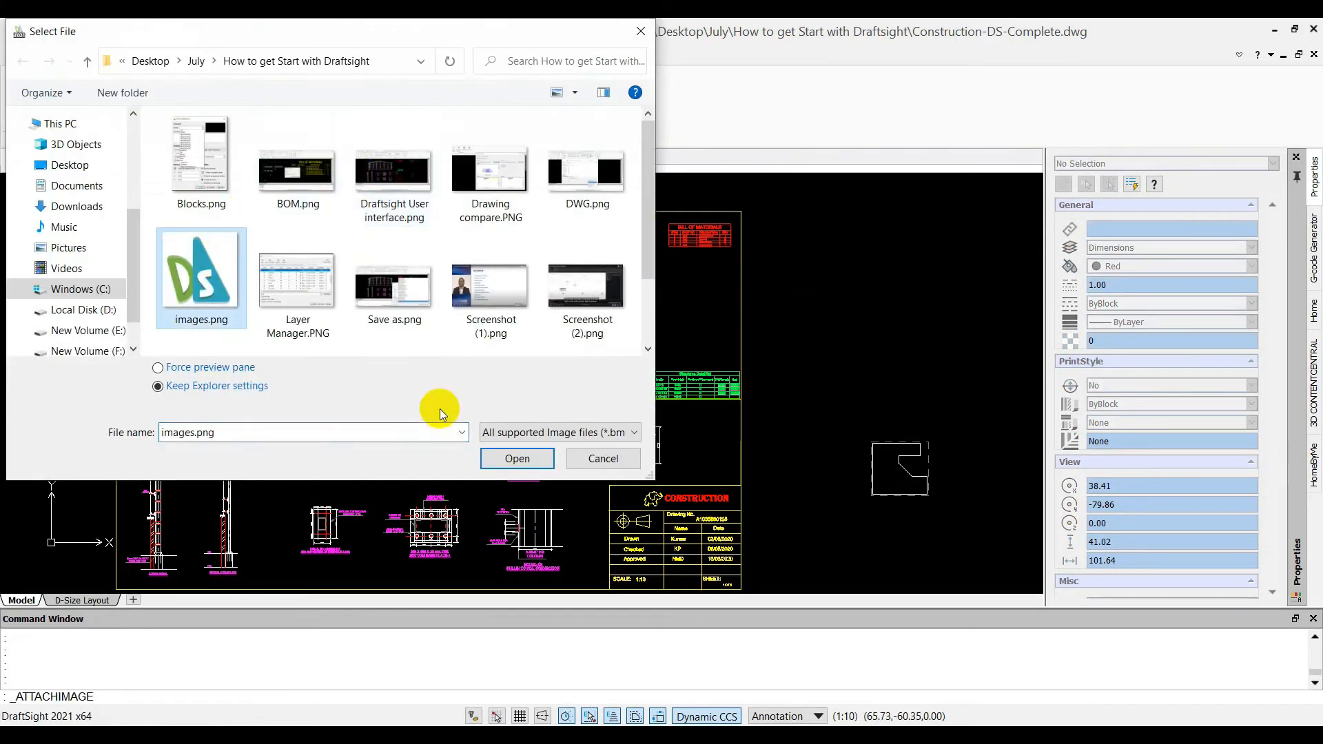
left_click(515, 458)
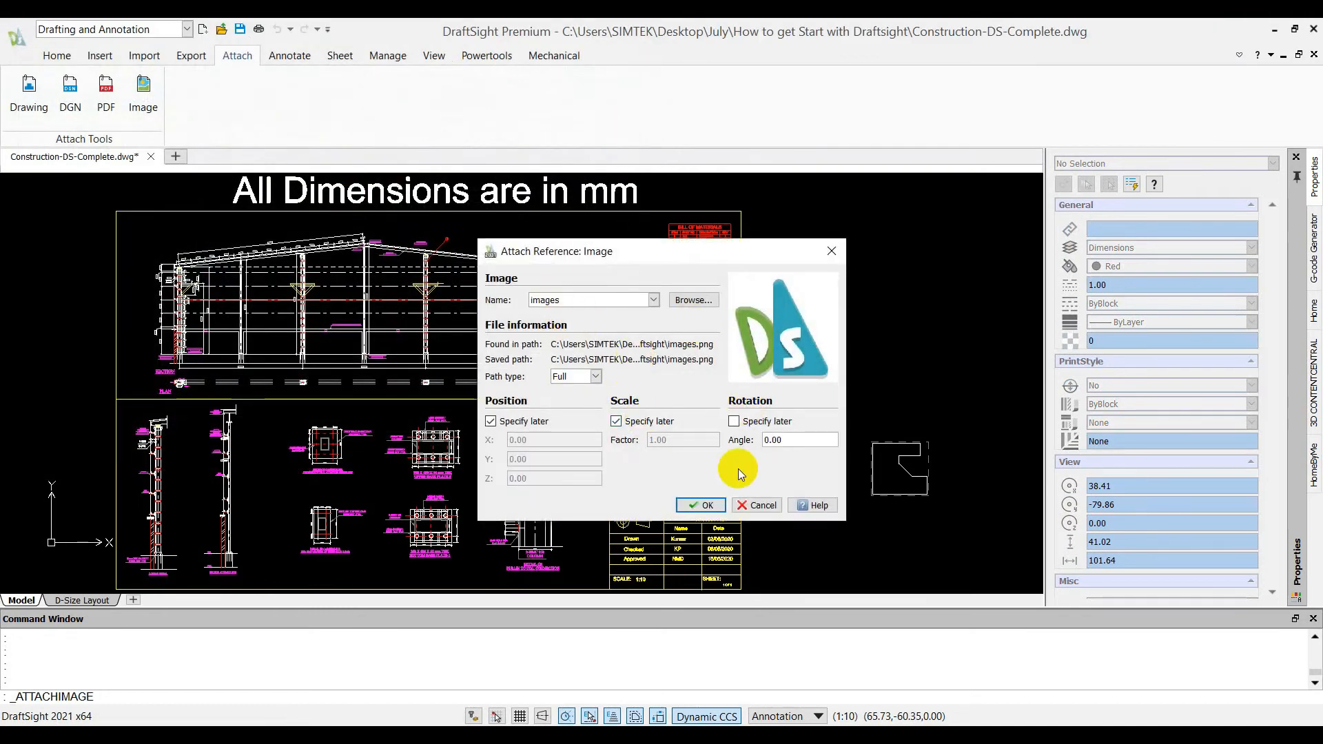
left_click(709, 494)
Place the logo image in the empty space to the right of the drawing frame, scaled to about 18 units square
middle_click_drag(837, 299, 452, 423)
left_click(507, 413)
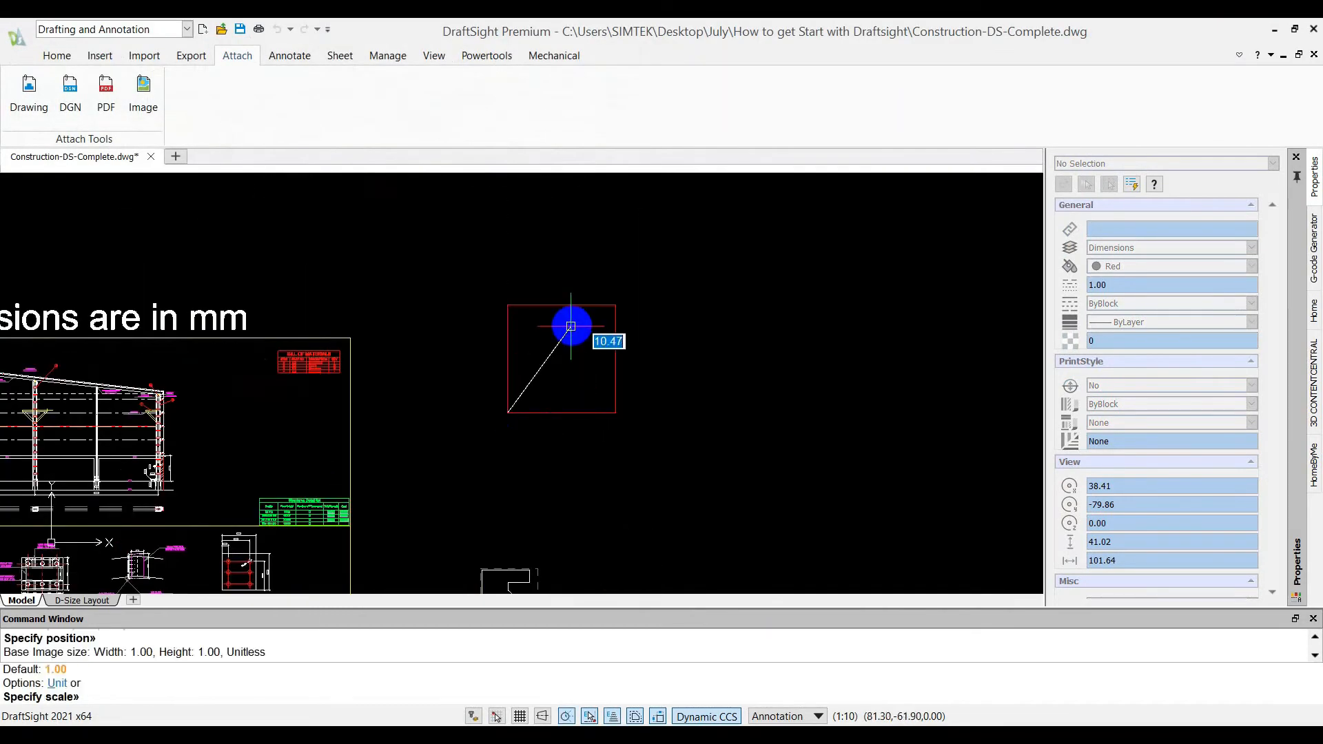
middle_click_drag(655, 339, 526, 424)
scroll(495, 362, "down", 2)
left_click(514, 351)
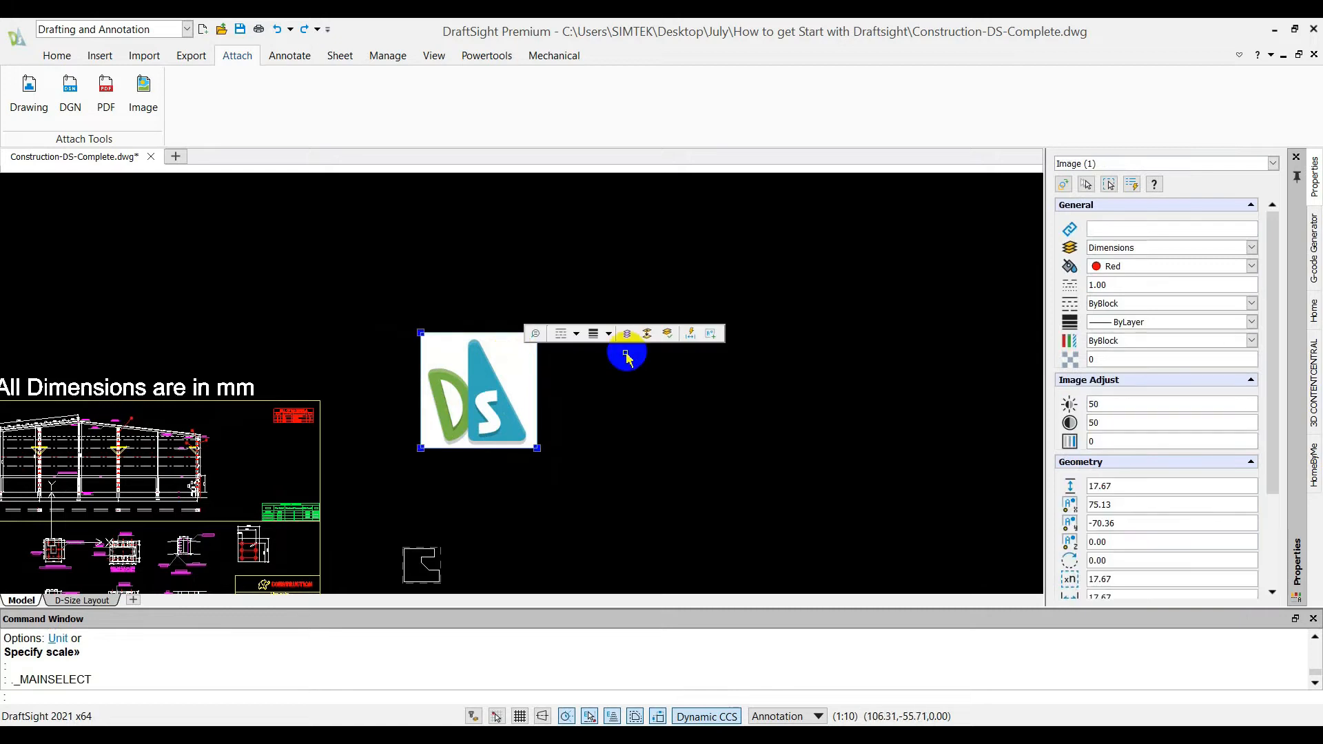
left_click(606, 255)
Trace the entire logo image with ImageTracer, using the Logo profile and Lines as the geometry option
left_click(484, 55)
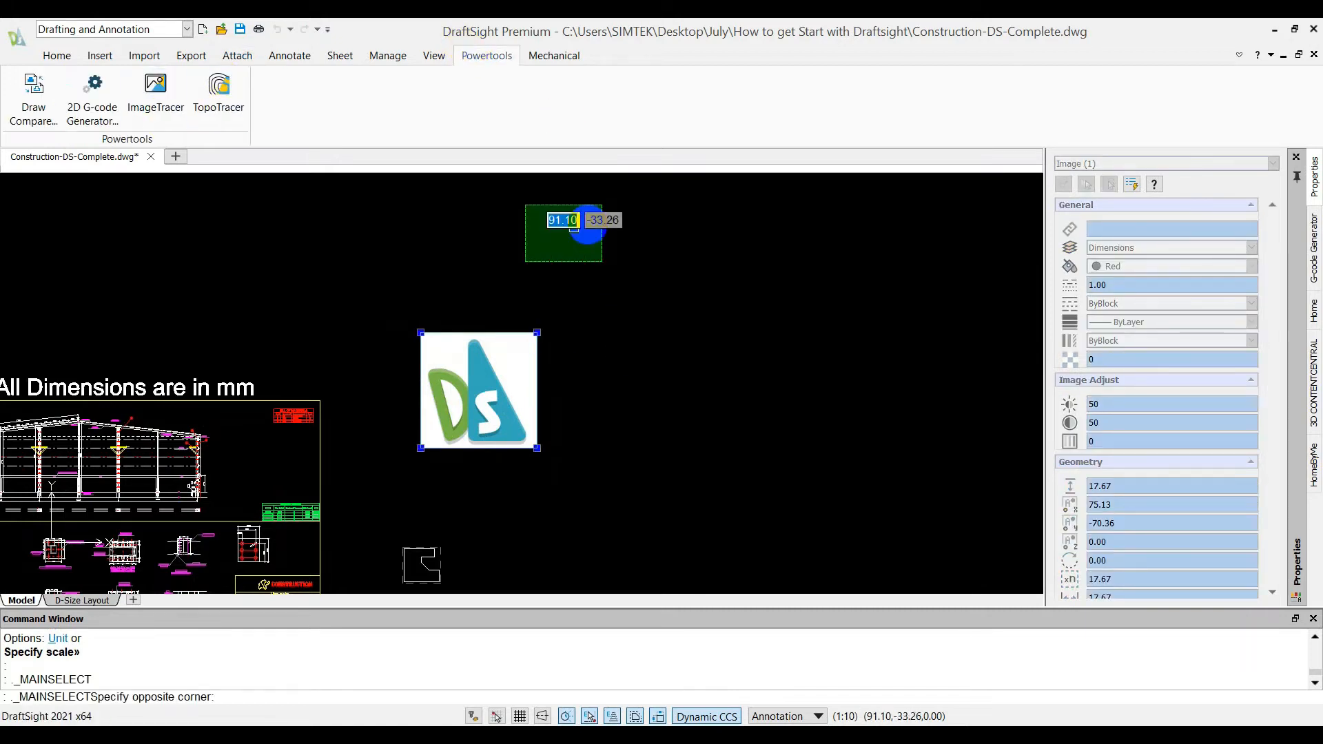
key("Escape")
left_click(155, 97)
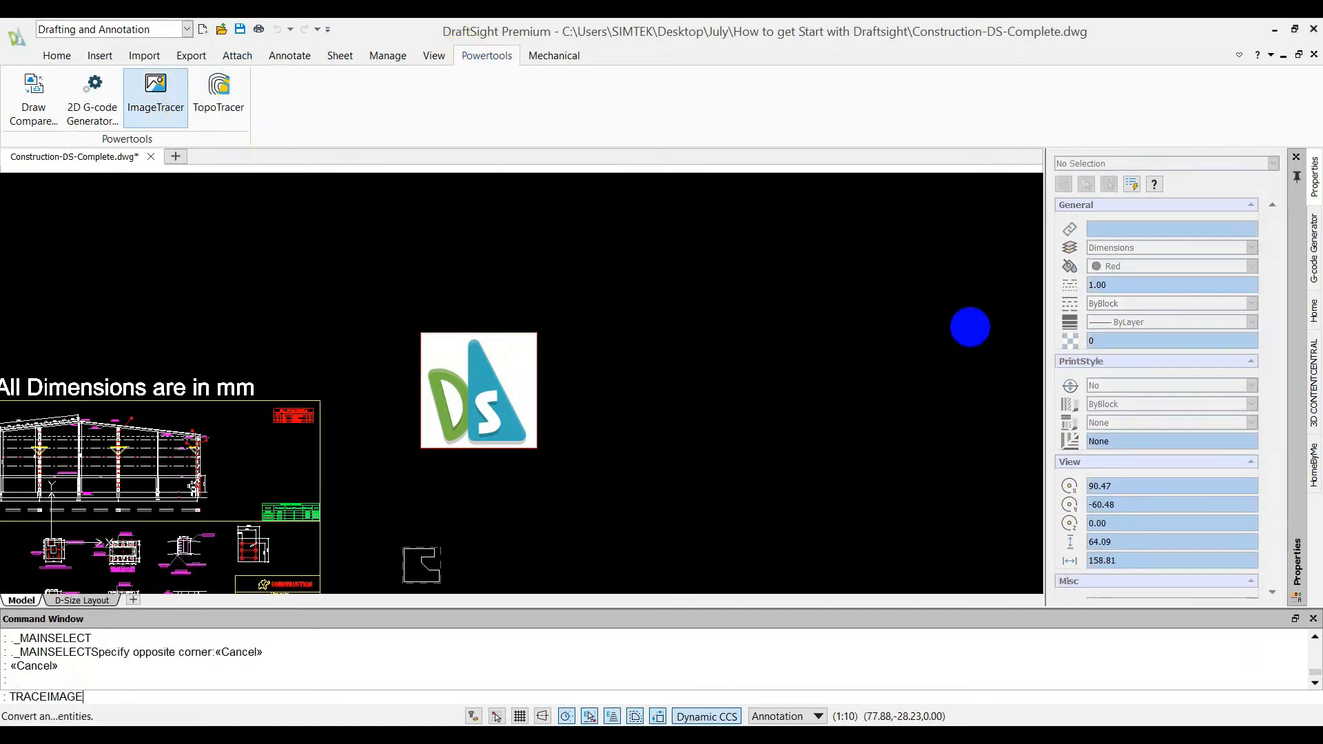
left_click(1169, 331)
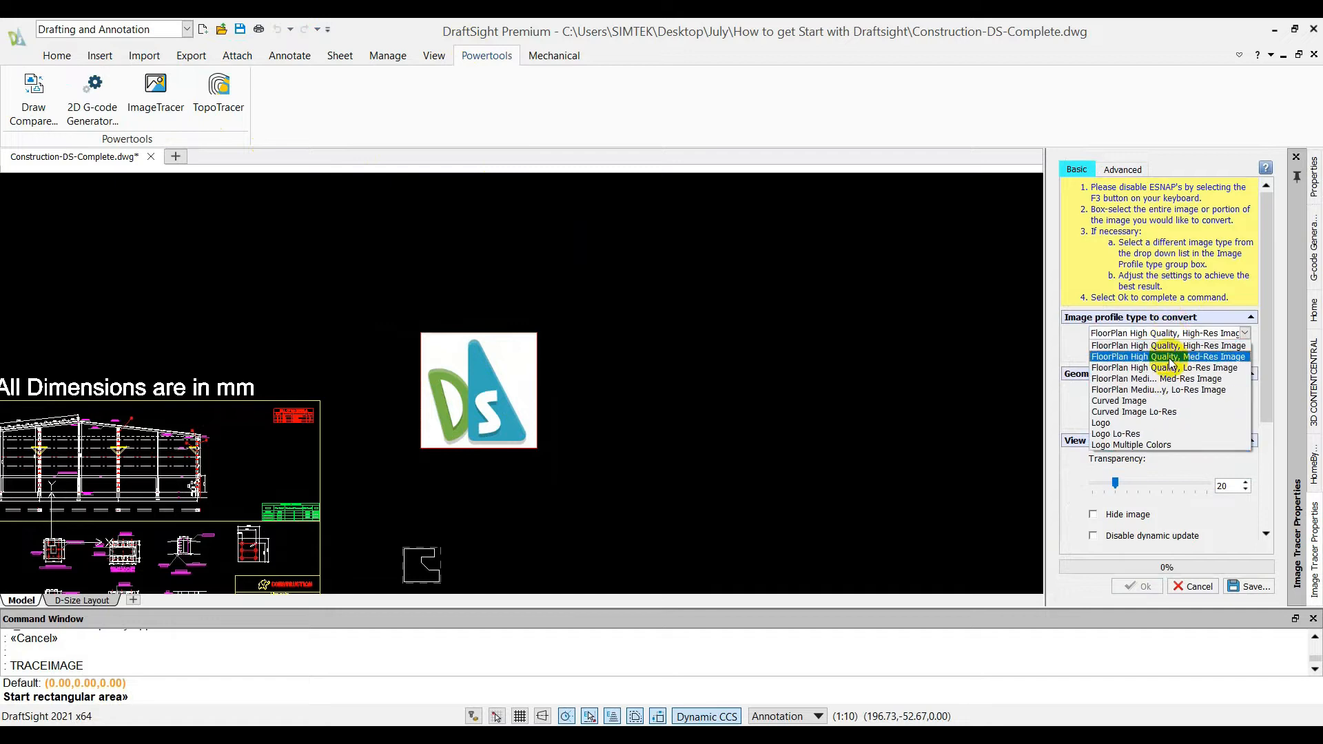
left_click(1169, 410)
left_click(1166, 341)
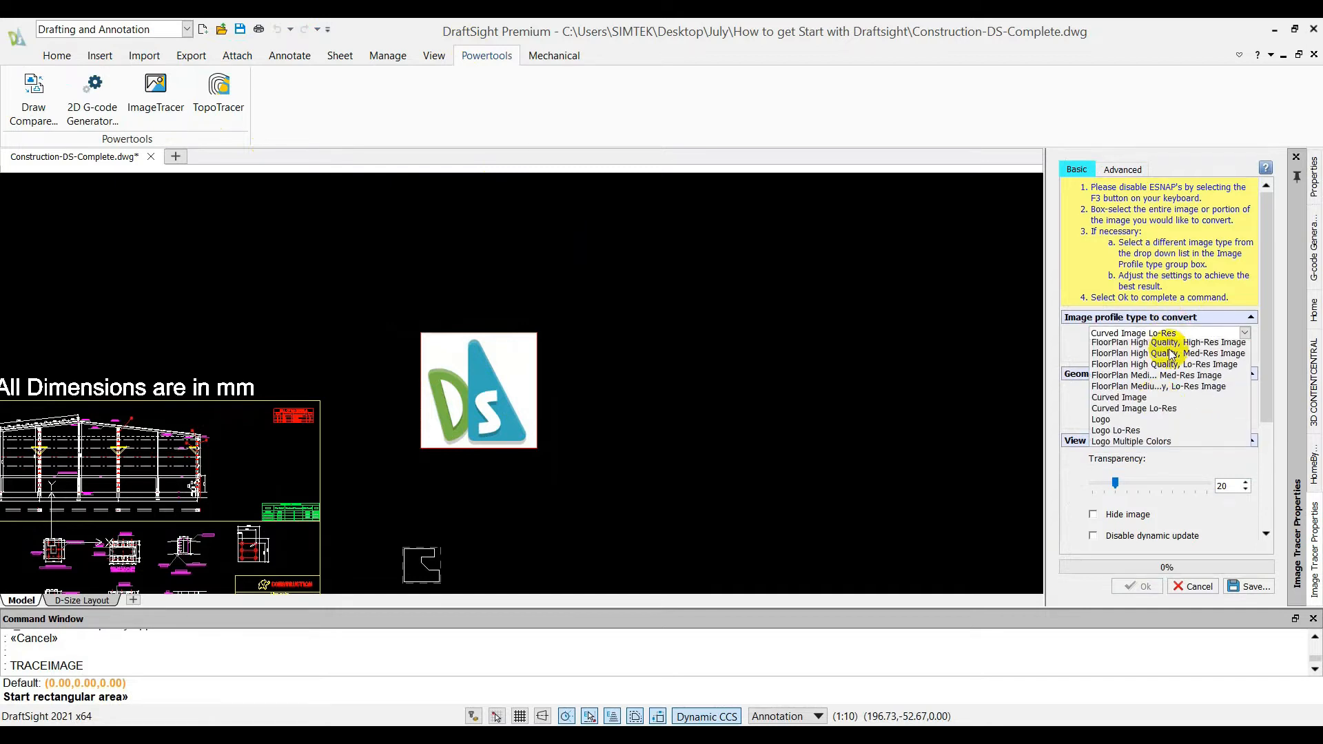
left_click(1150, 423)
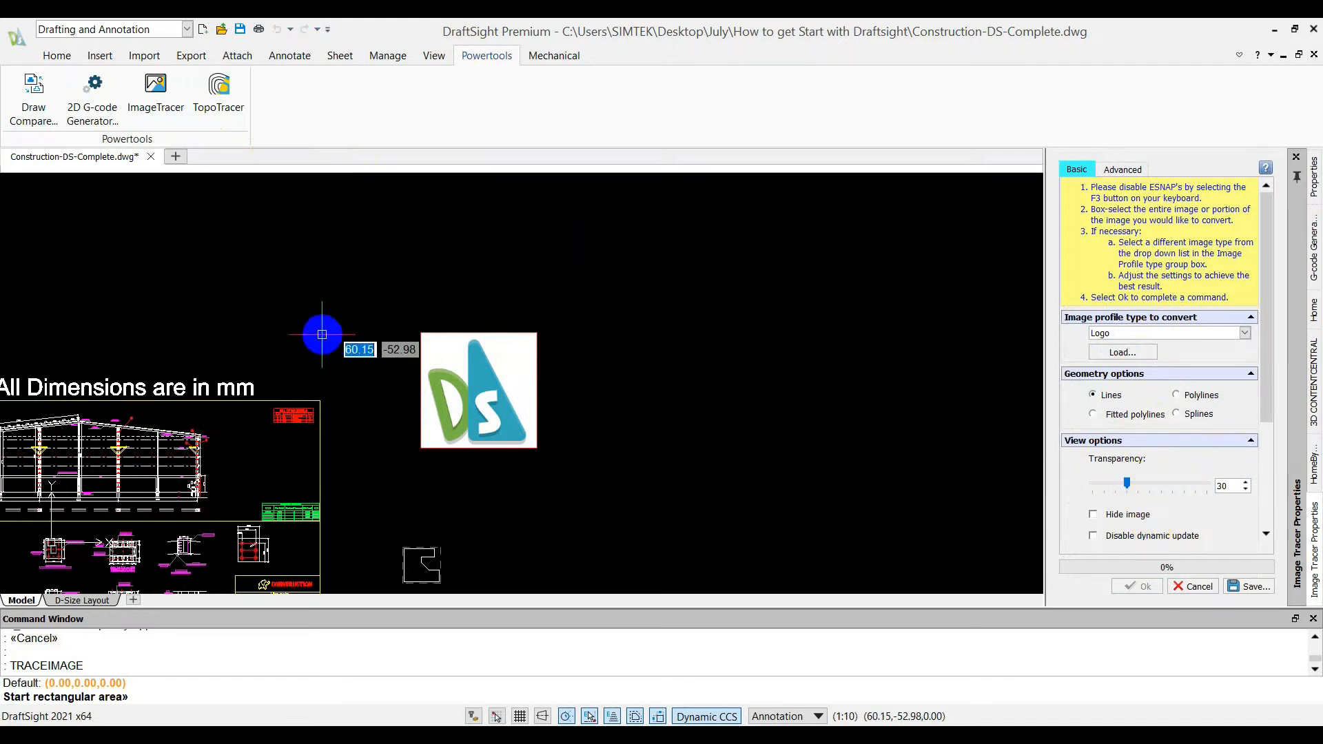
left_click(398, 319)
left_click(596, 470)
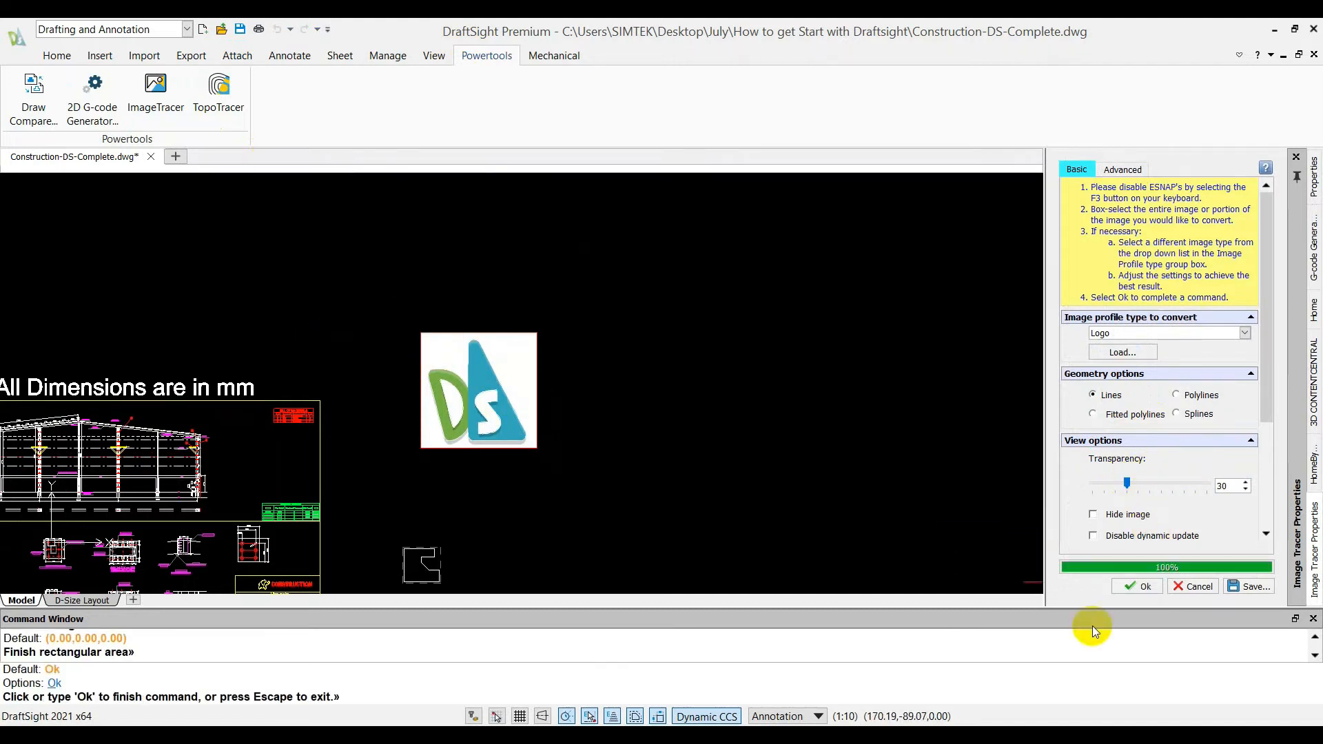
left_click(1118, 585)
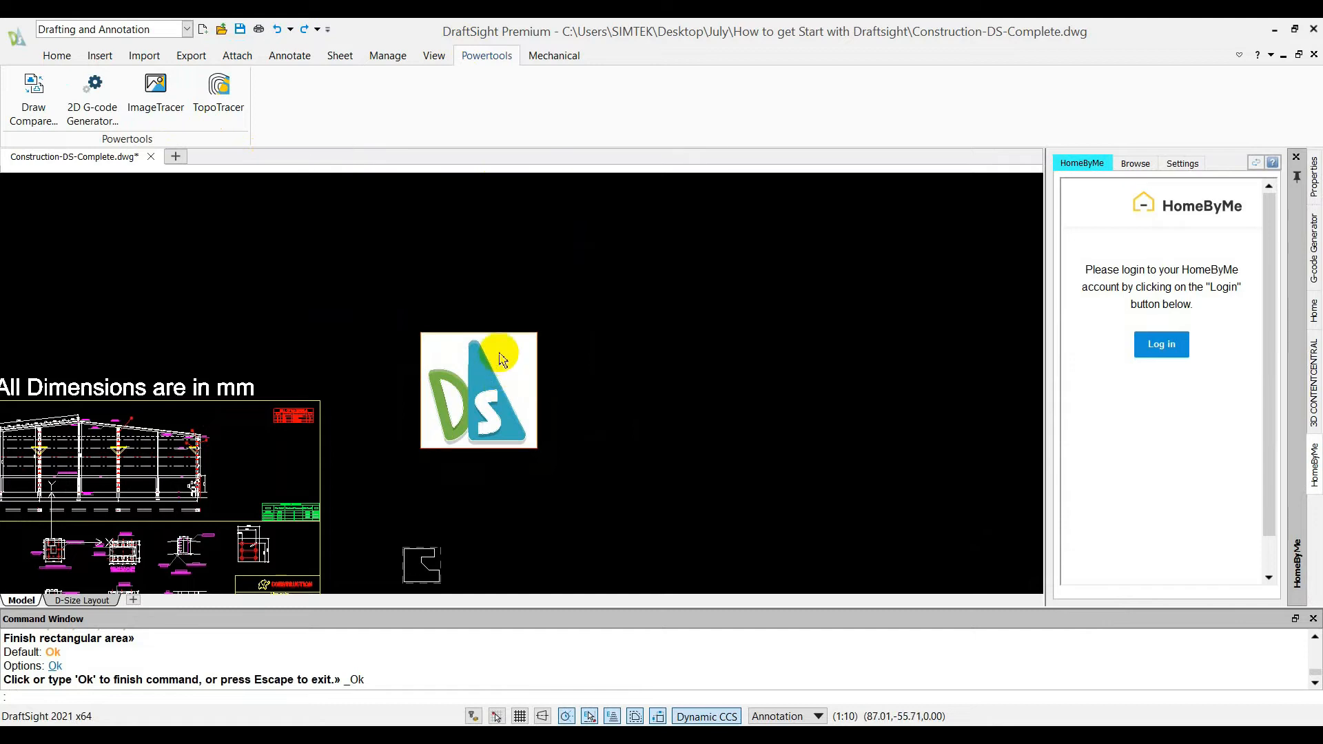
Delete the original logo image and combine all of its traced outline entities into one quick group
left_click(520, 345)
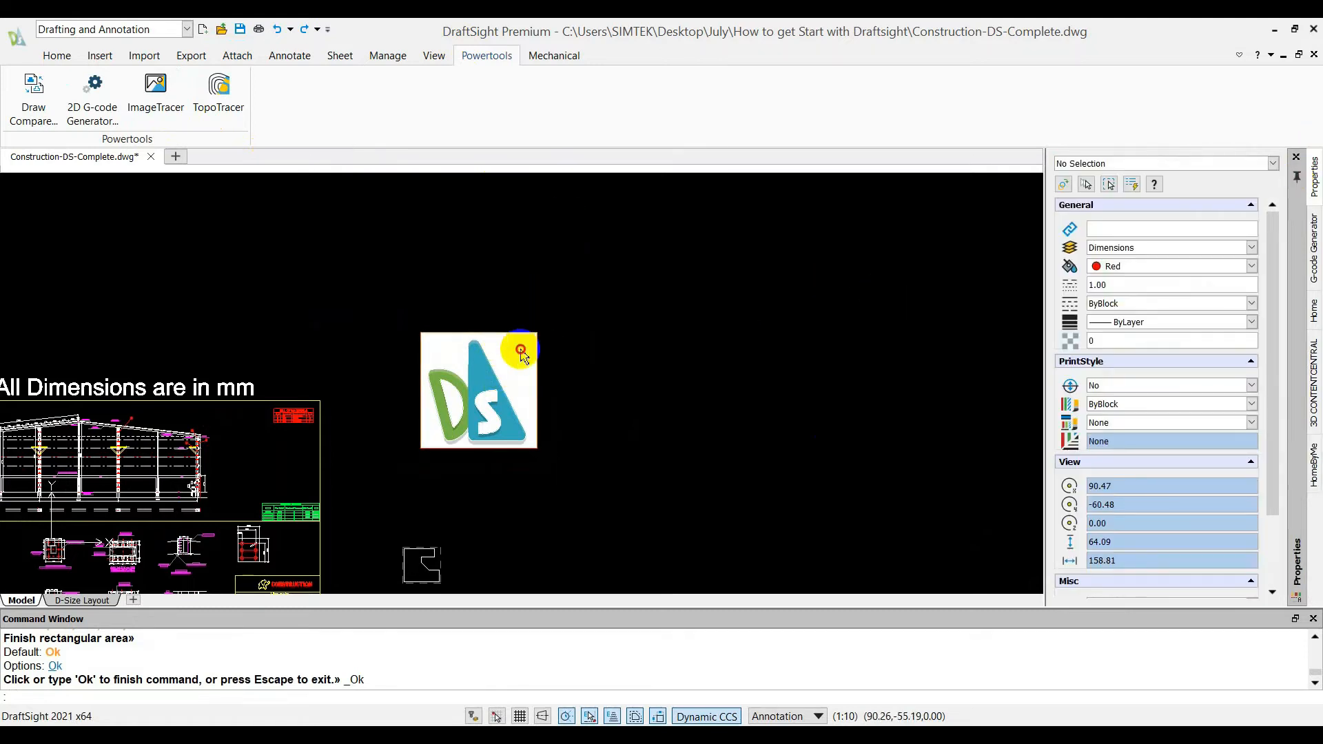
key("Delete")
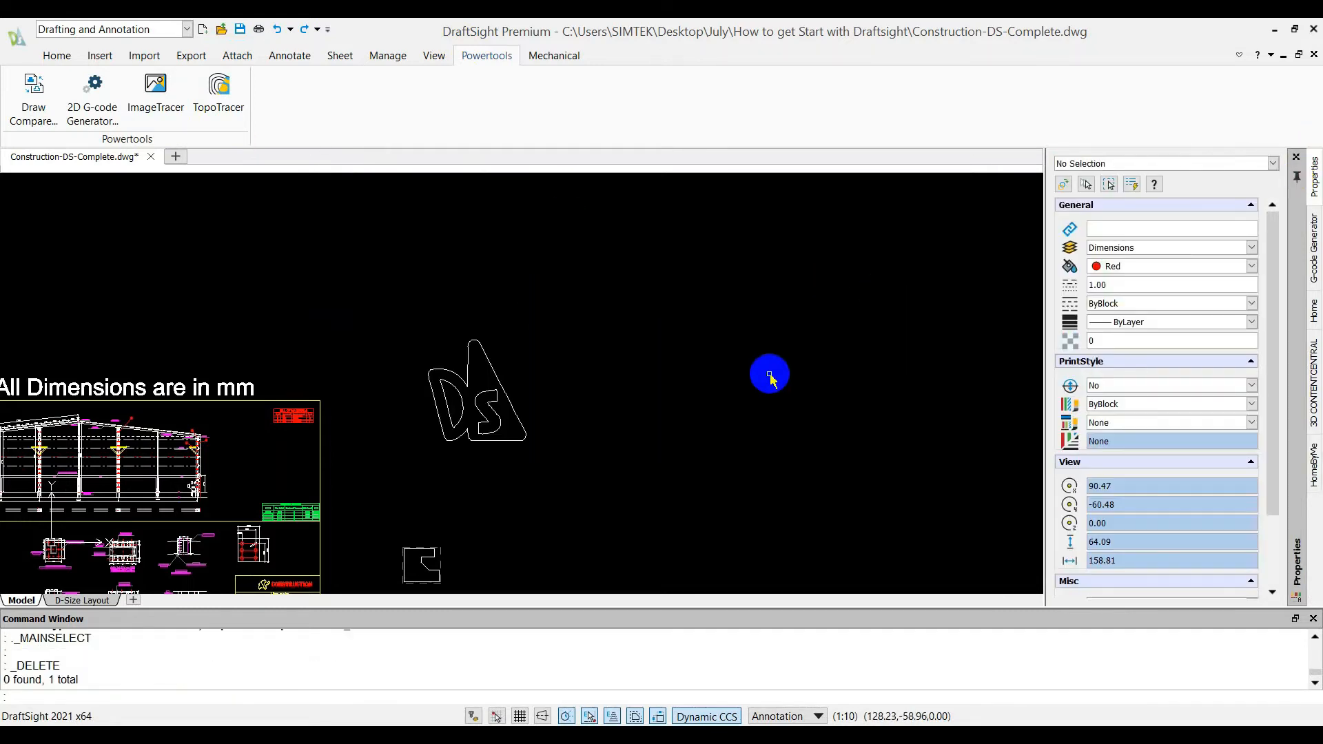
left_click_drag(384, 321, 570, 475)
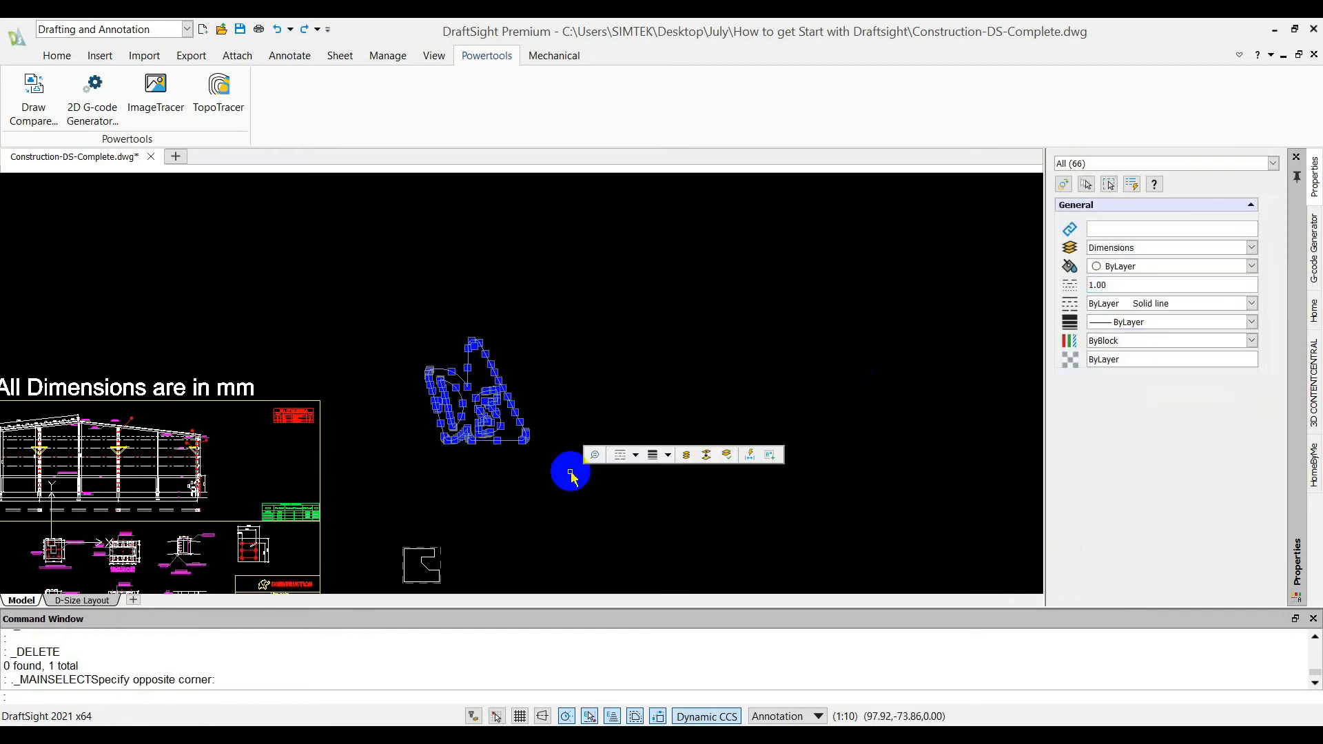
type("gro")
key("Return")
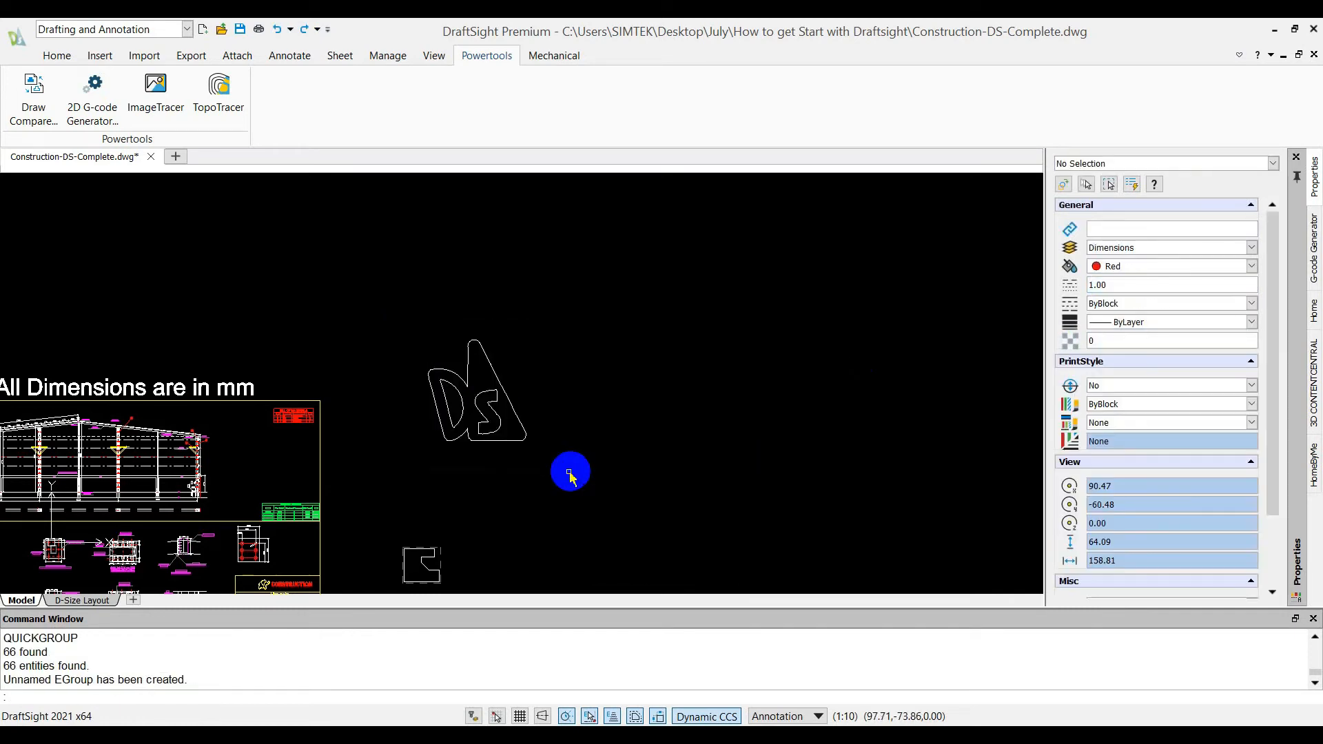
left_click(530, 436)
left_click(521, 430)
key("Escape")
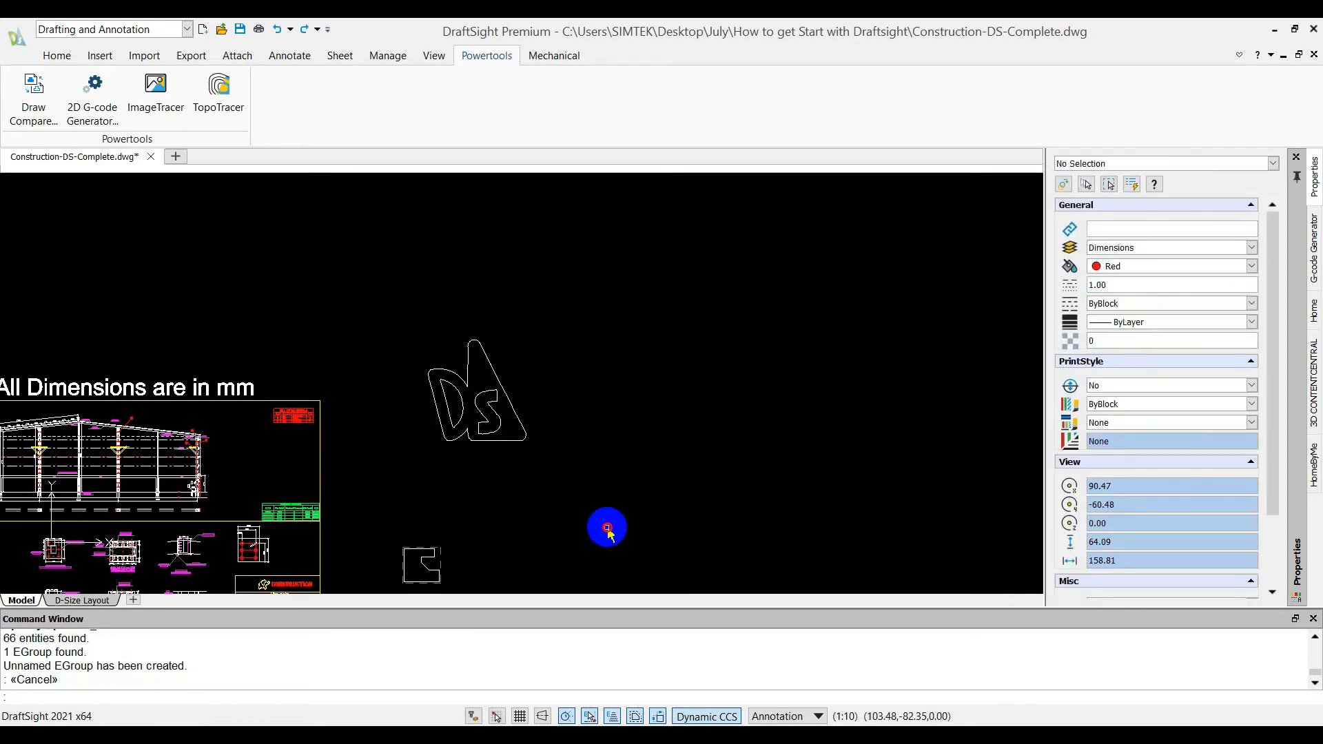
Move the whole traced logo outline from beside the drawing frame to the empty space just below the frame
left_click(606, 526)
left_click(377, 307)
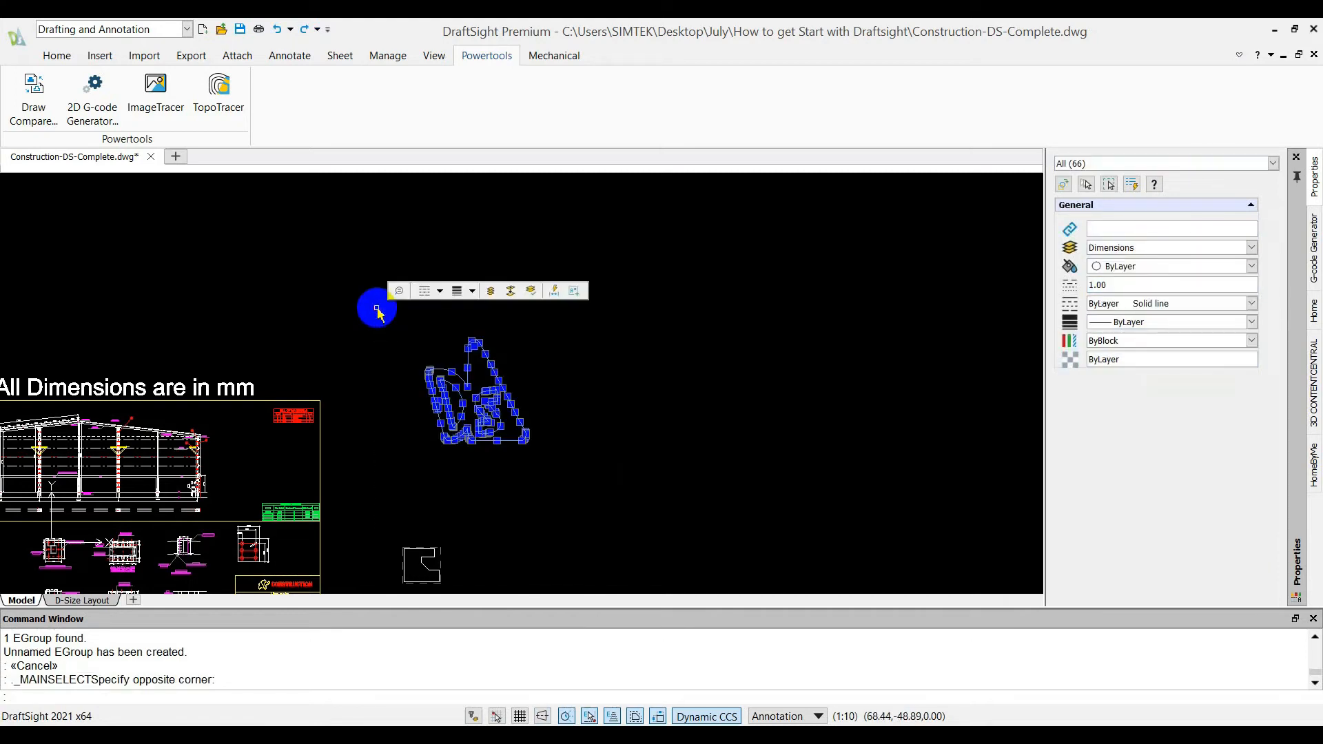
type("move")
key("Return")
left_click(376, 308)
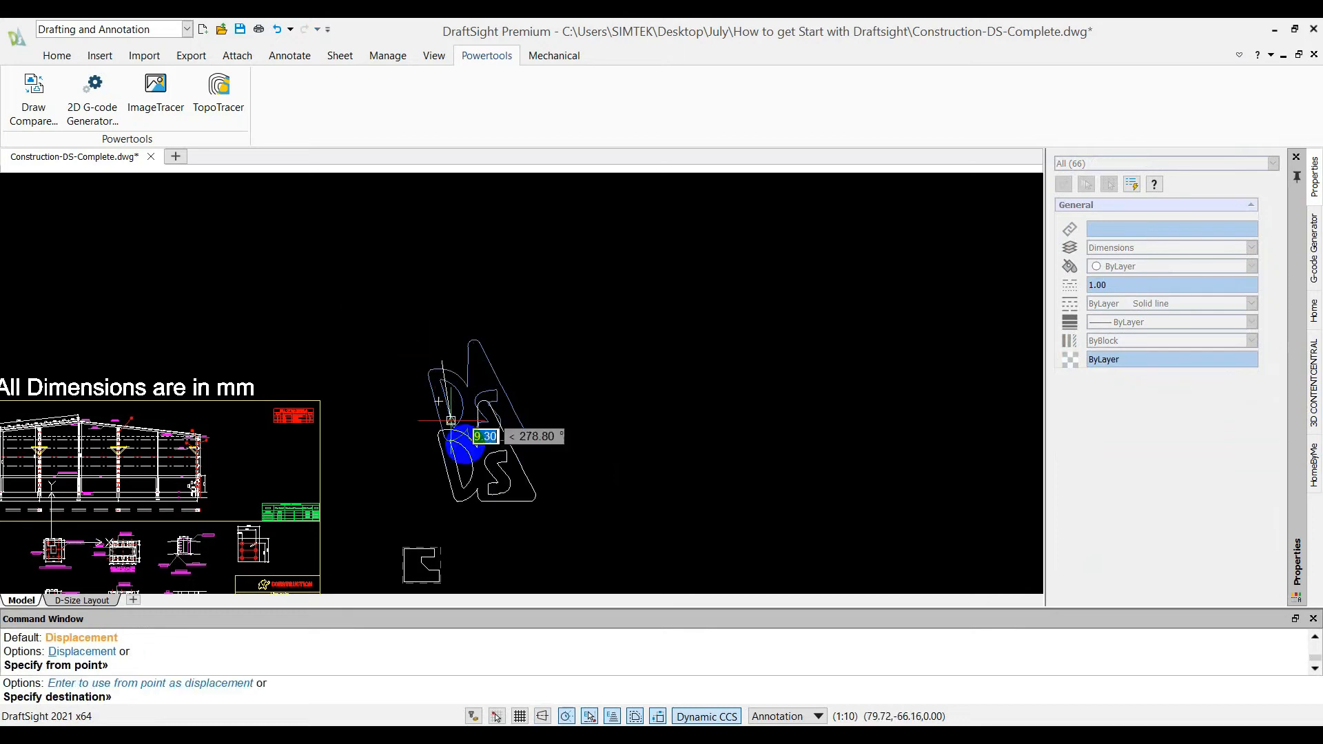
scroll(479, 366, "down", 2)
scroll(330, 448, "up", 4)
scroll(387, 414, "down", 1)
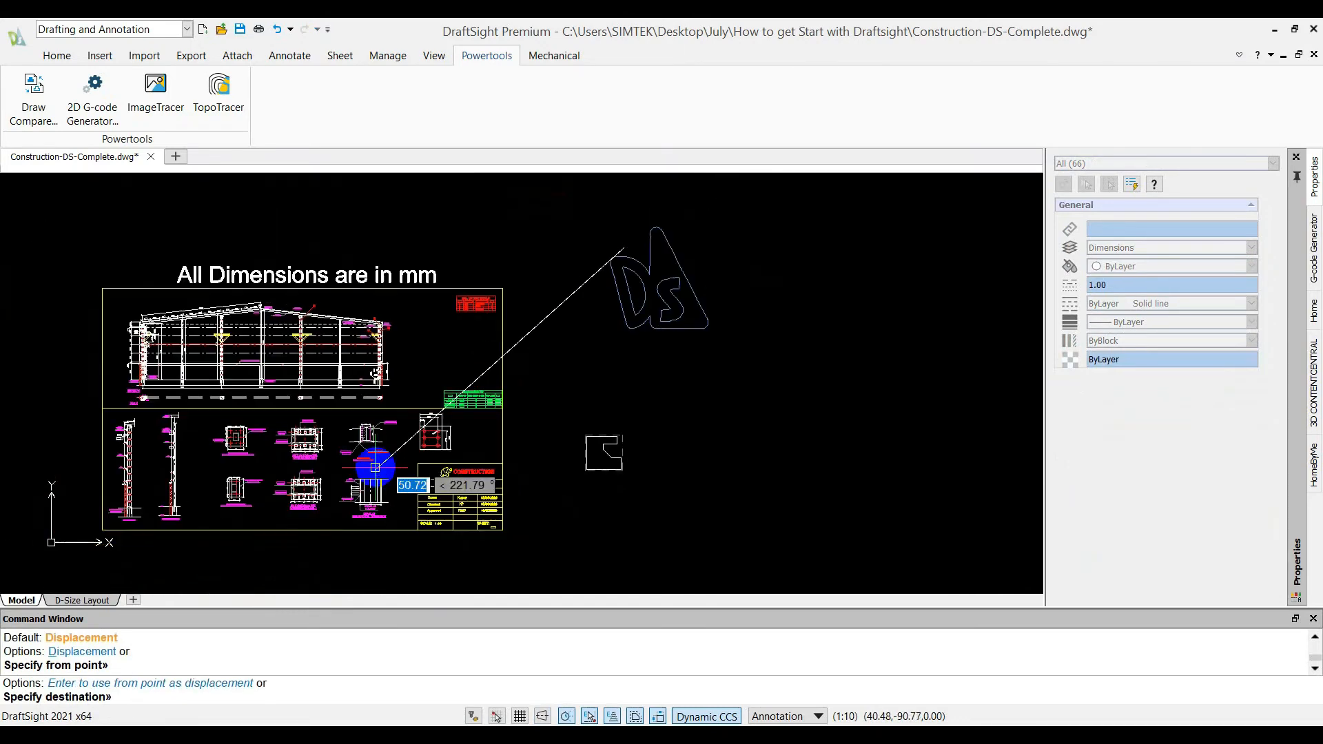
scroll(312, 430, "down", 1)
middle_click_drag(313, 450, 356, 366)
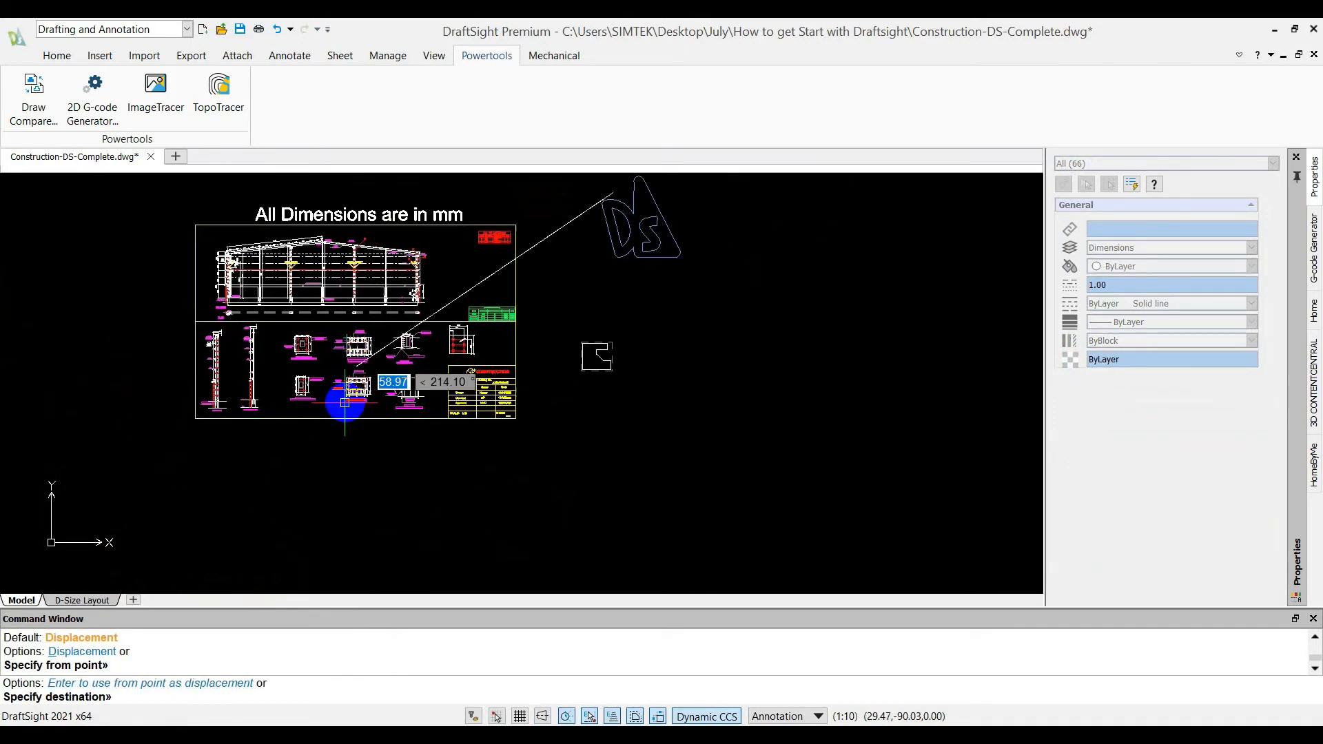
left_click(295, 448)
Delete the traced logo outline below the drawing frame and save the drawing
left_click(396, 536)
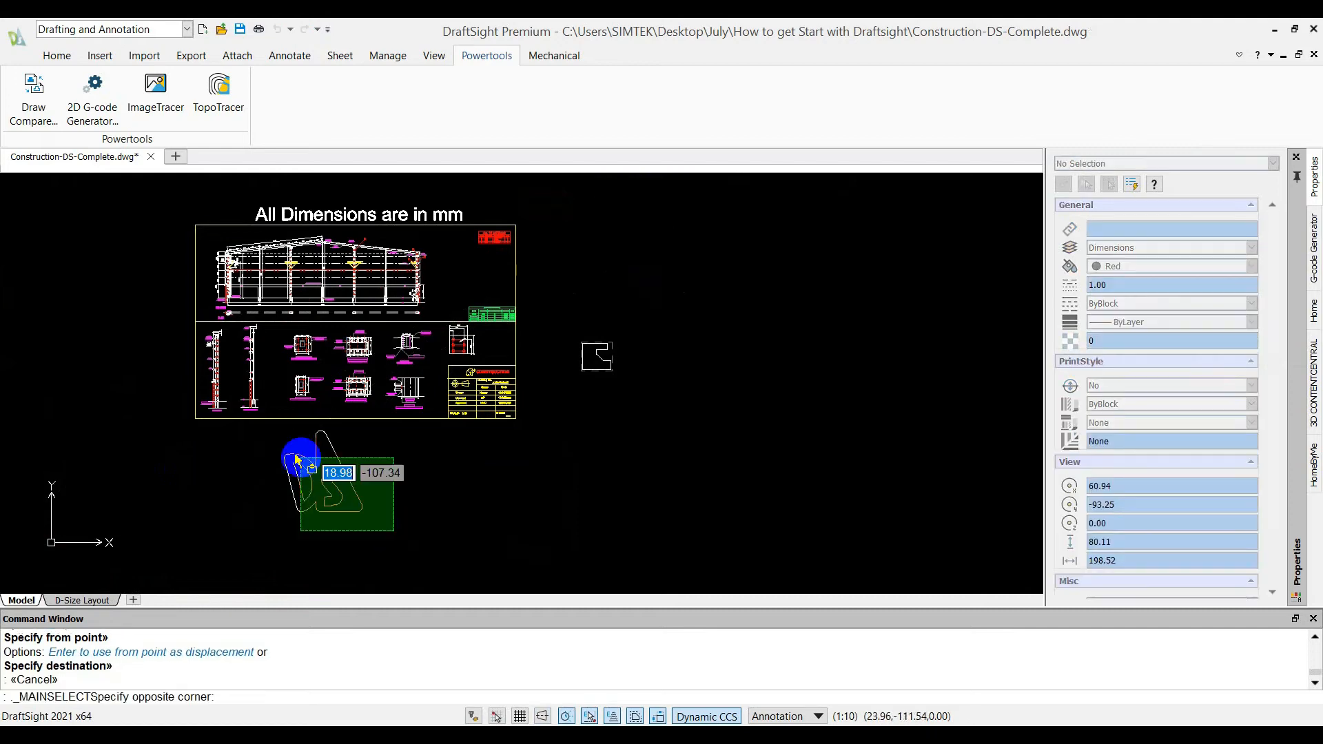
left_click(294, 458)
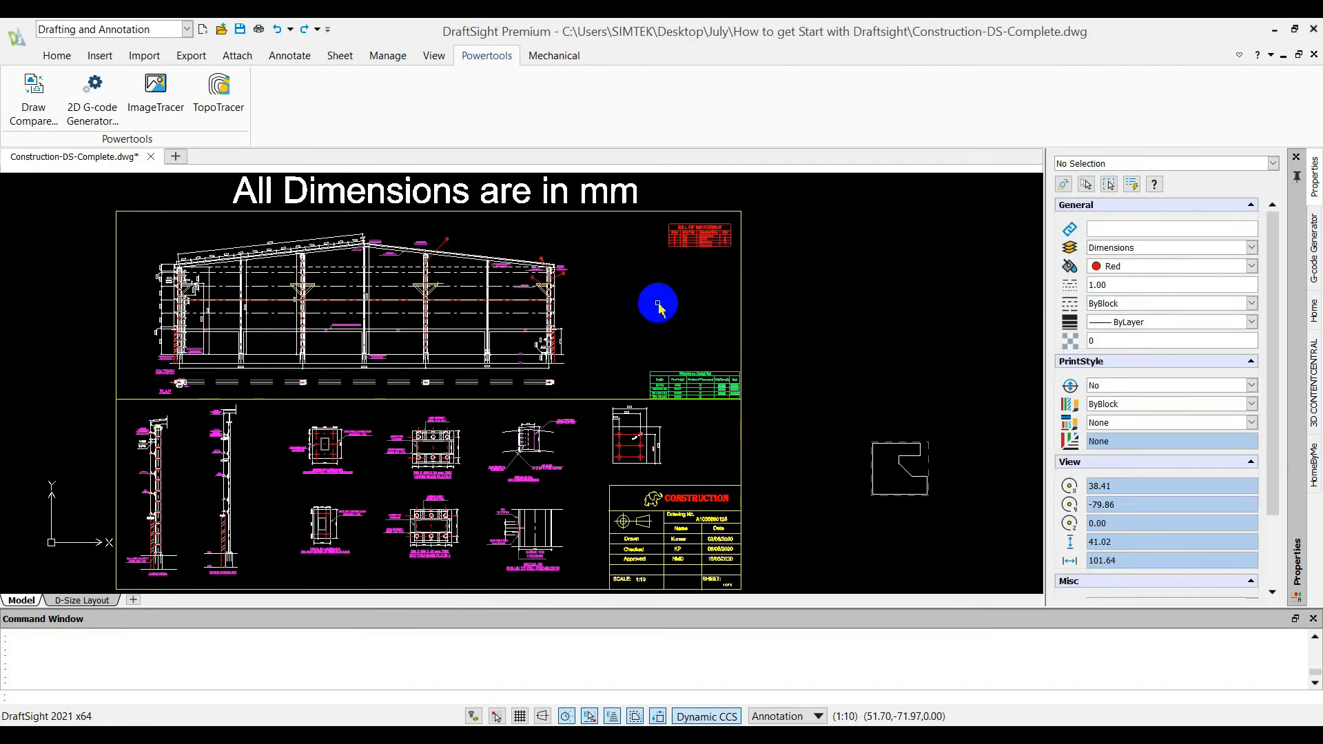
key("ctrl+s")
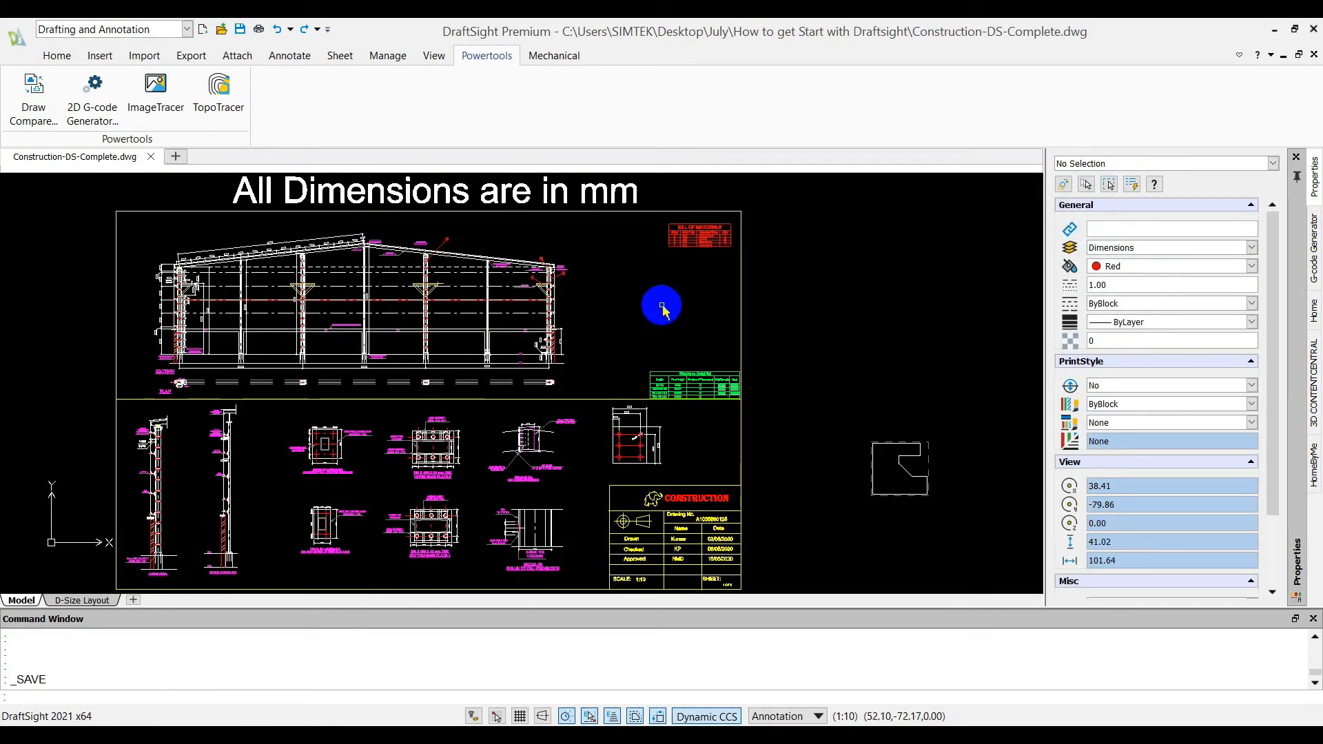
Delete the "All Dimensions are in mm" note above the drawing frame and save the drawing under the name Compare in the same folder
left_click(611, 205)
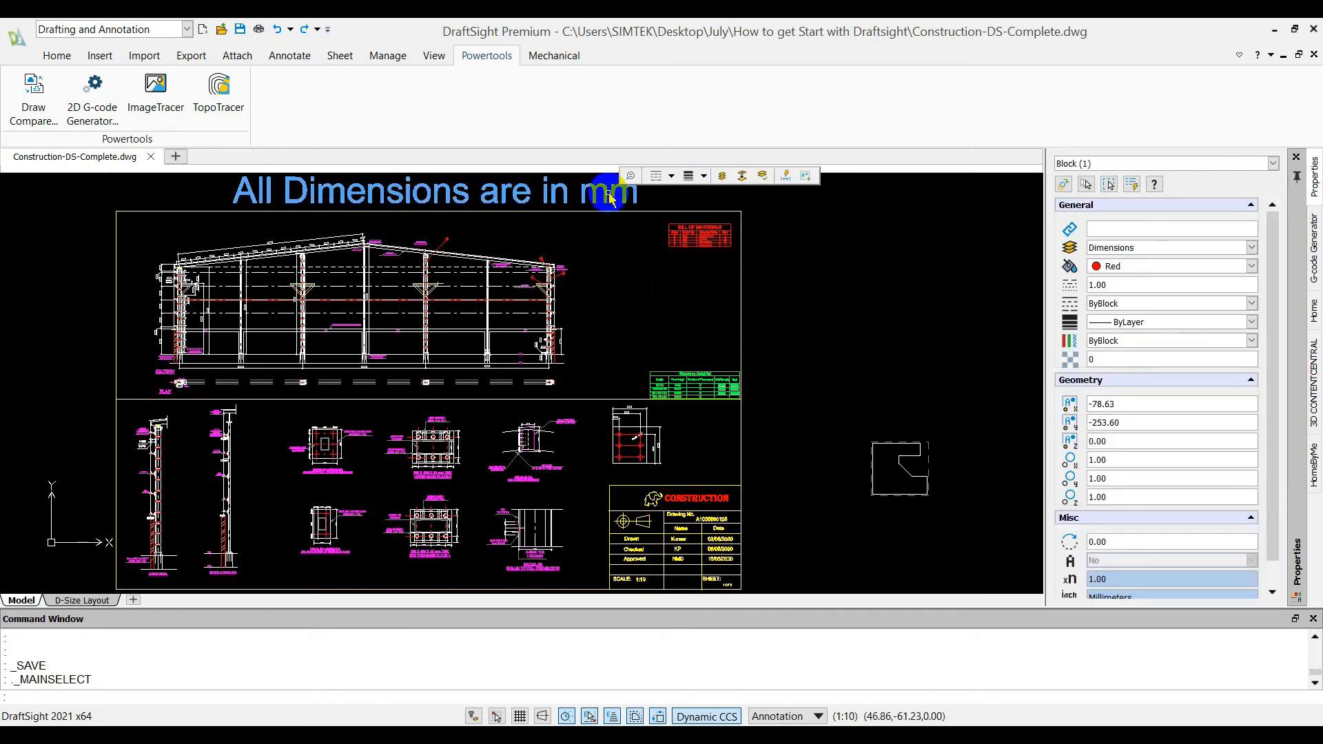
key("Delete")
left_click(64, 58)
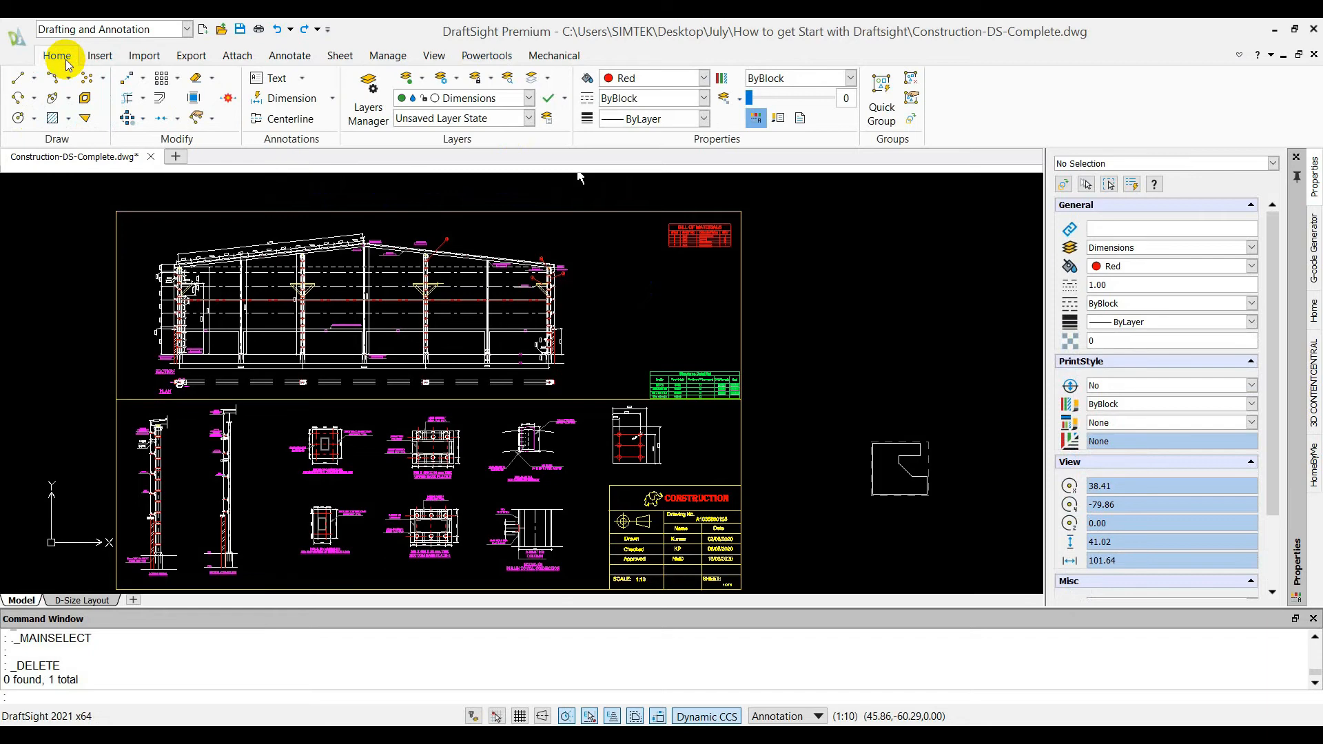
left_click(18, 36)
left_click(53, 127)
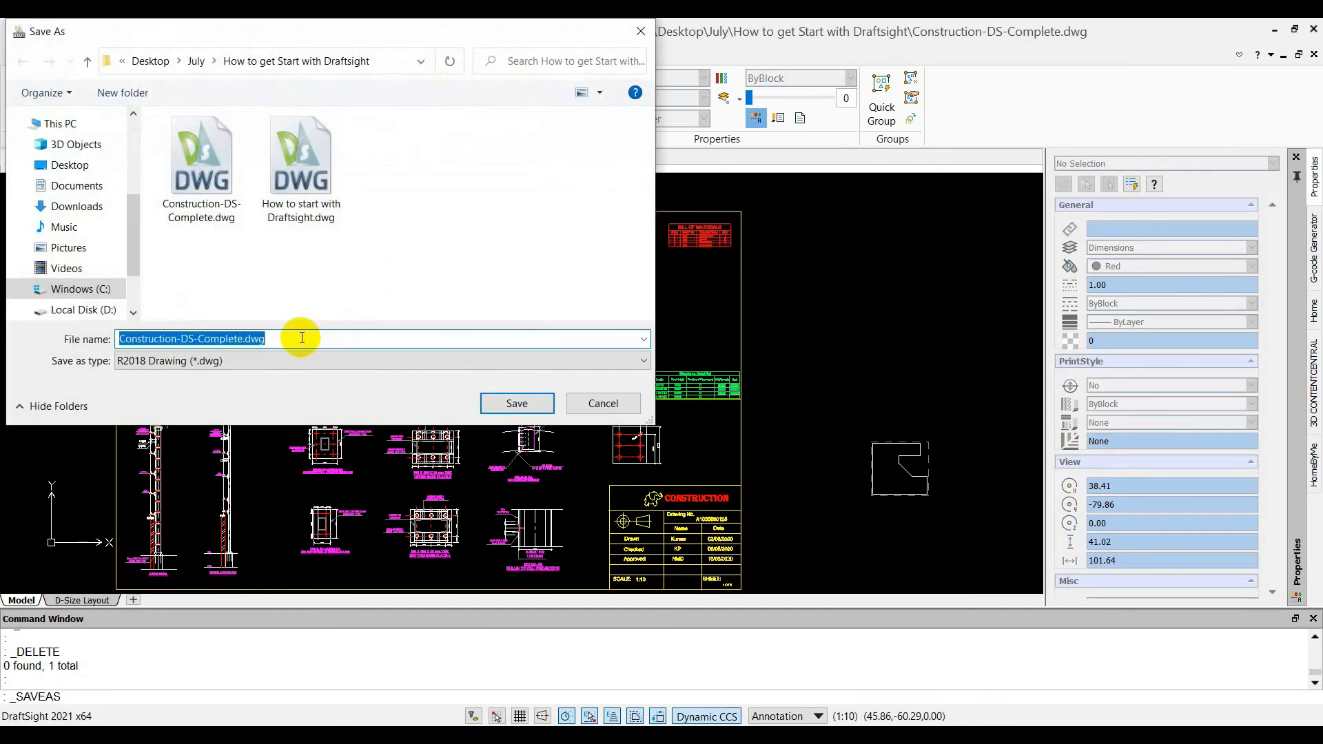
type("C")
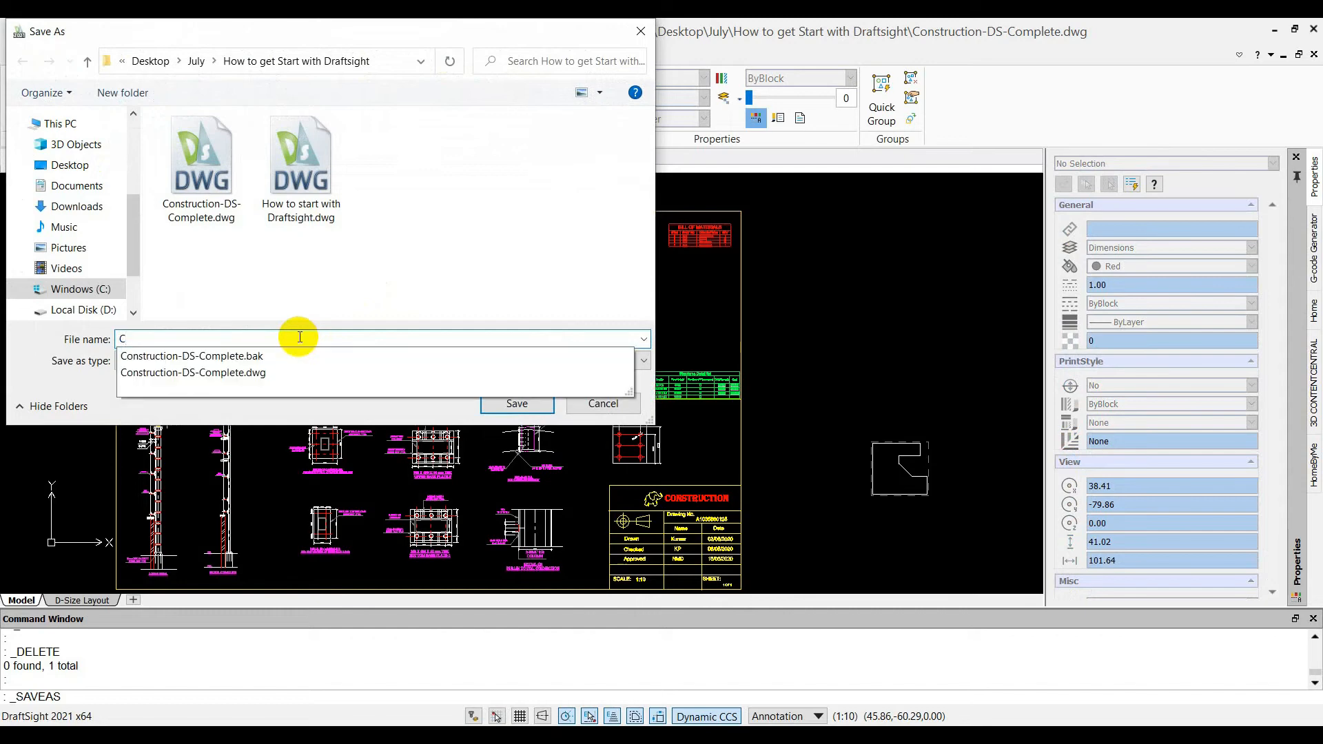
type("ompar")
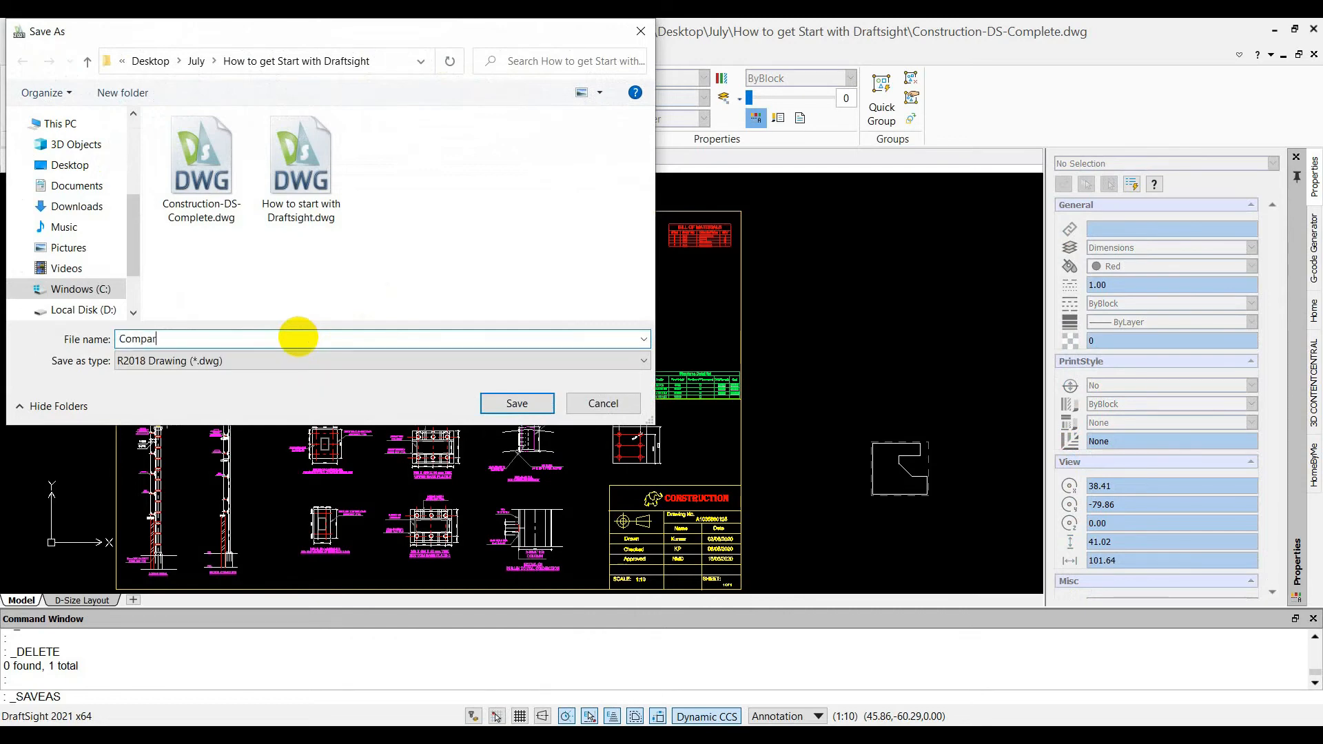
type("e")
left_click(517, 404)
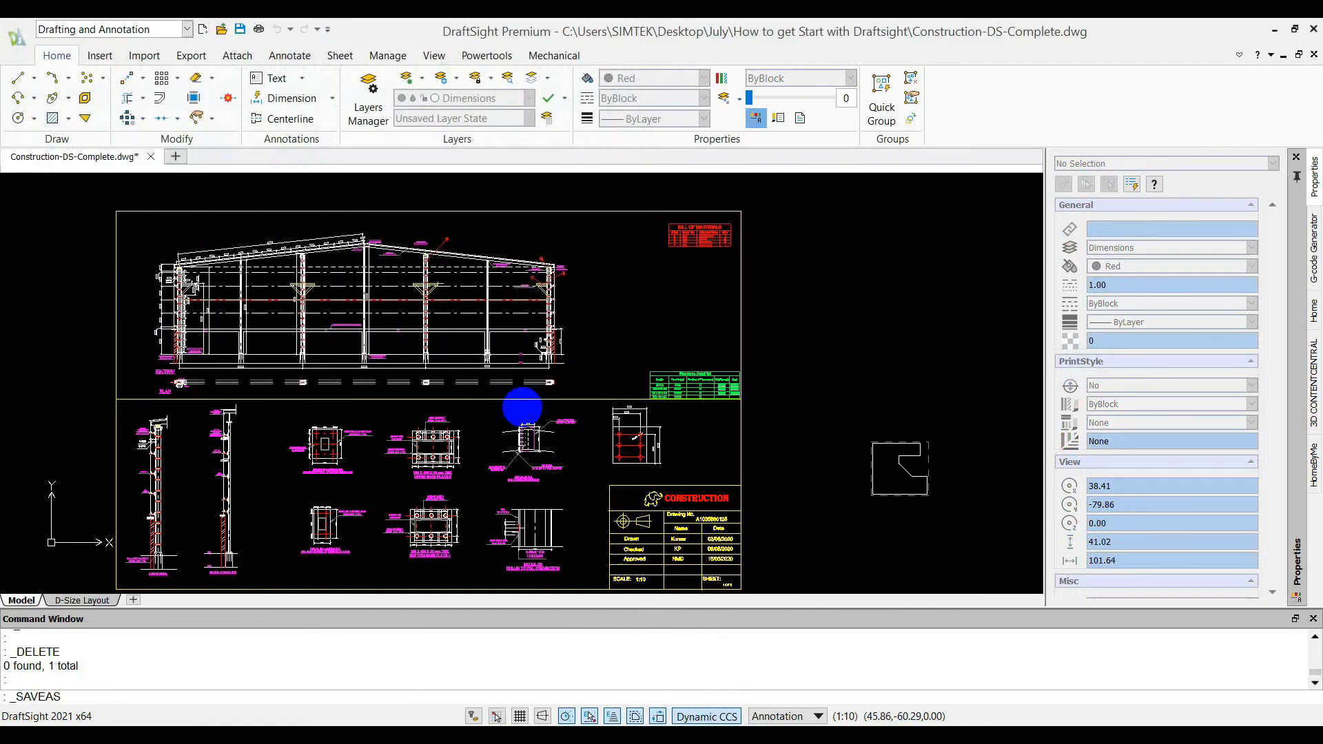
left_click(17, 36)
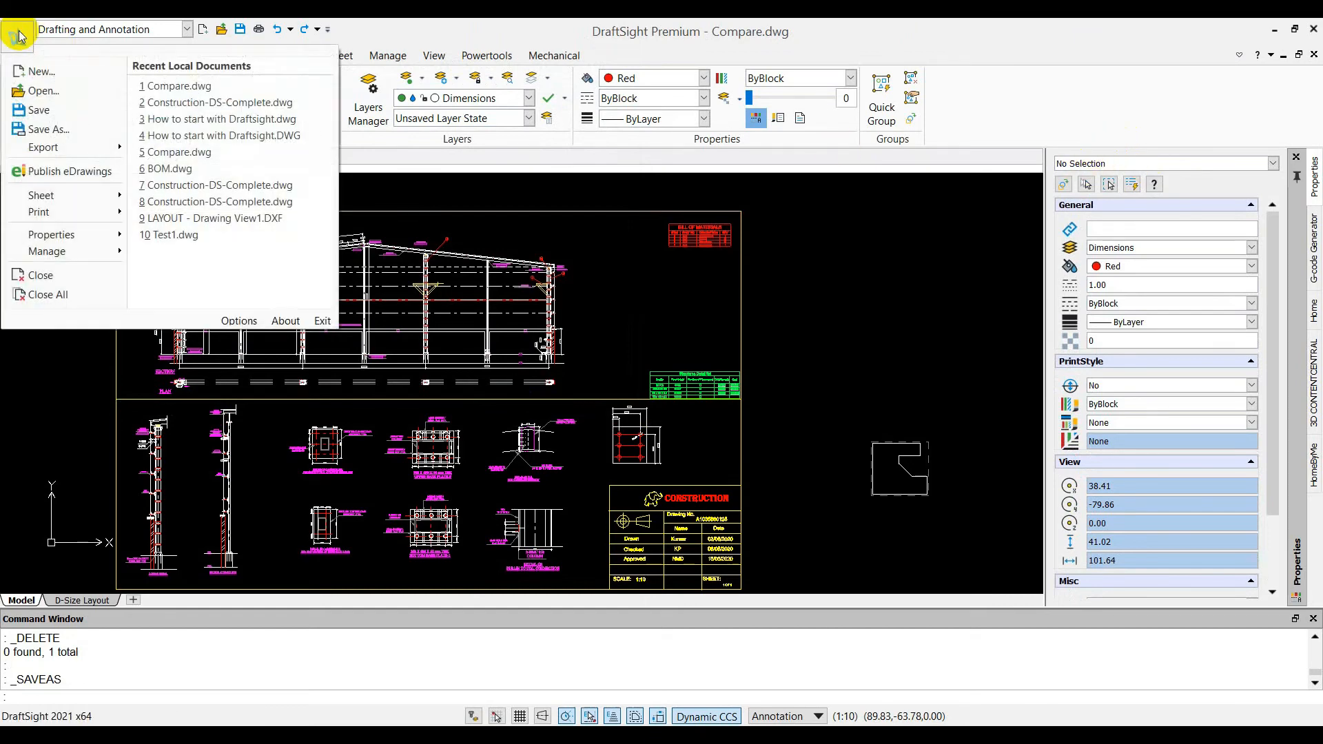
left_click(846, 275)
key("Escape")
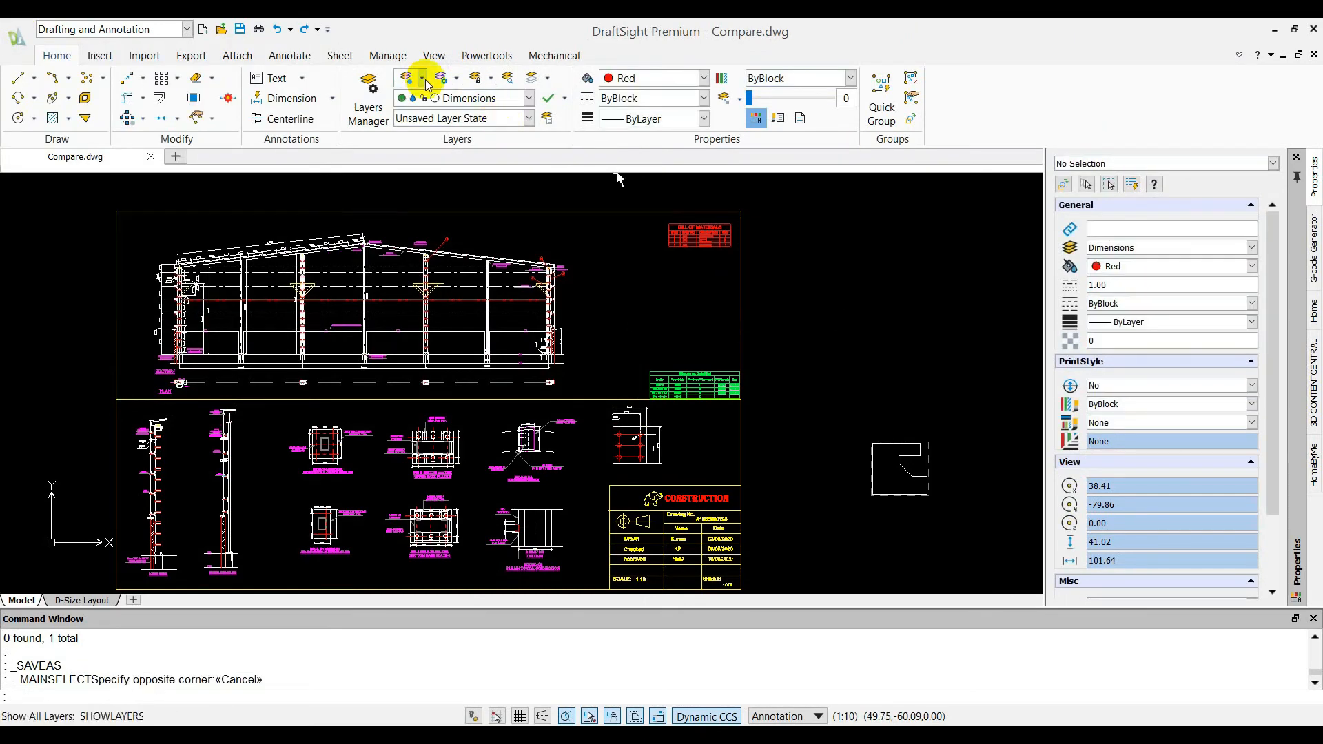
Set up a Draw Compare with Compare.dwg from the How to get Start with Draftsight folder as Drawing1 and Construction-DS-Complete.dwg as Drawing2
left_click(494, 58)
left_click(33, 93)
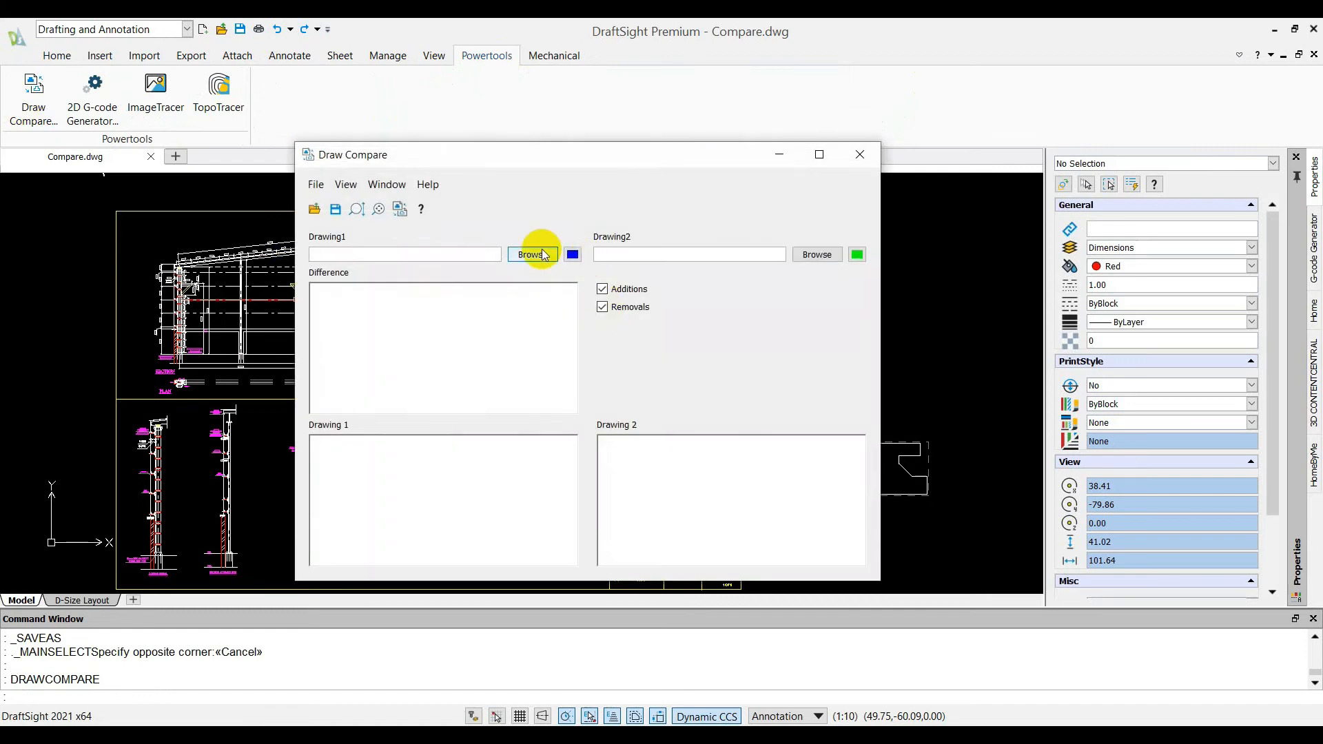
left_click(533, 254)
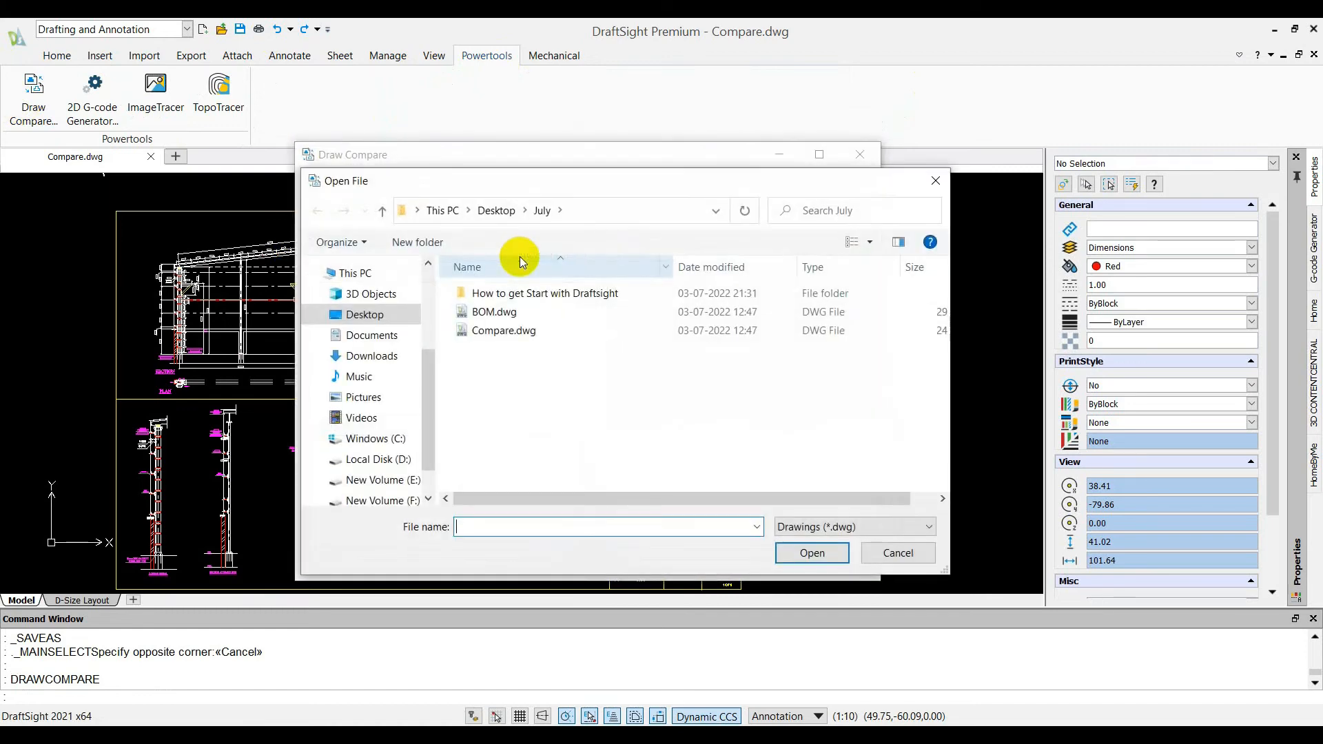
double_click(541, 293)
left_click(517, 303)
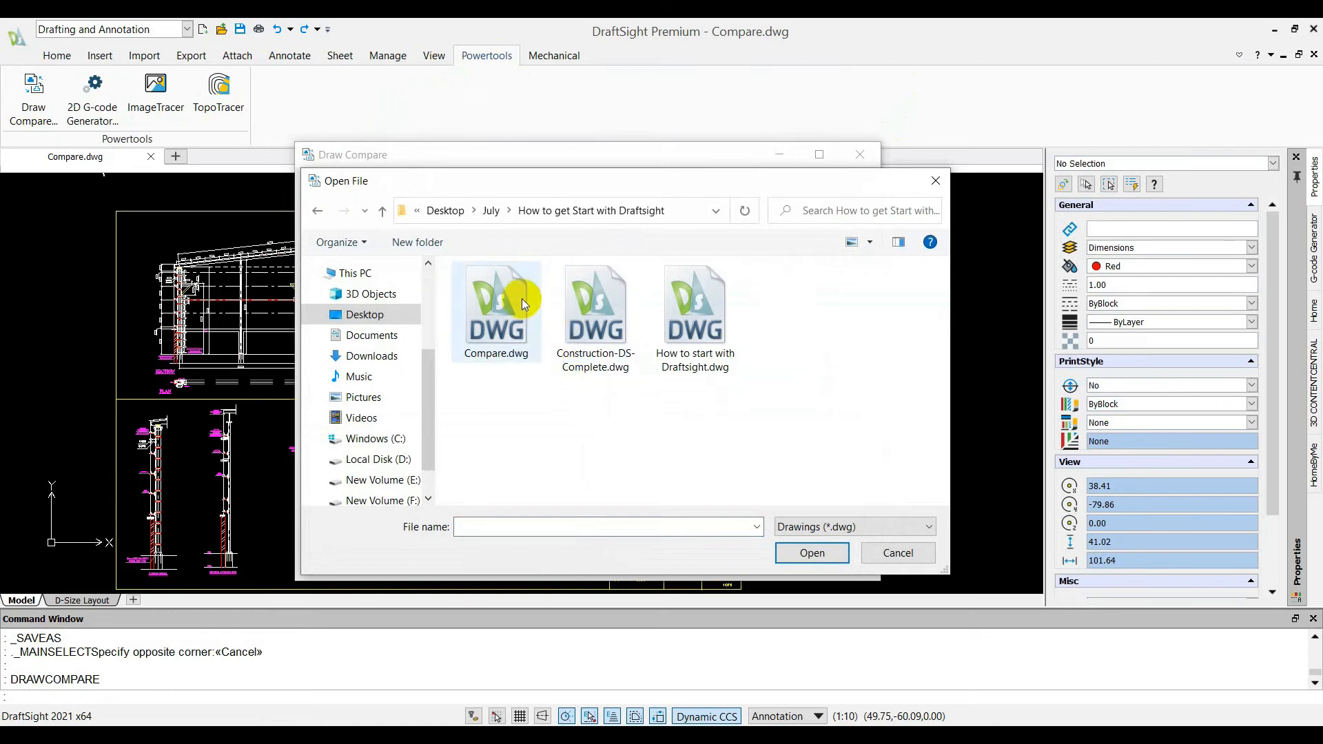
left_click(827, 551)
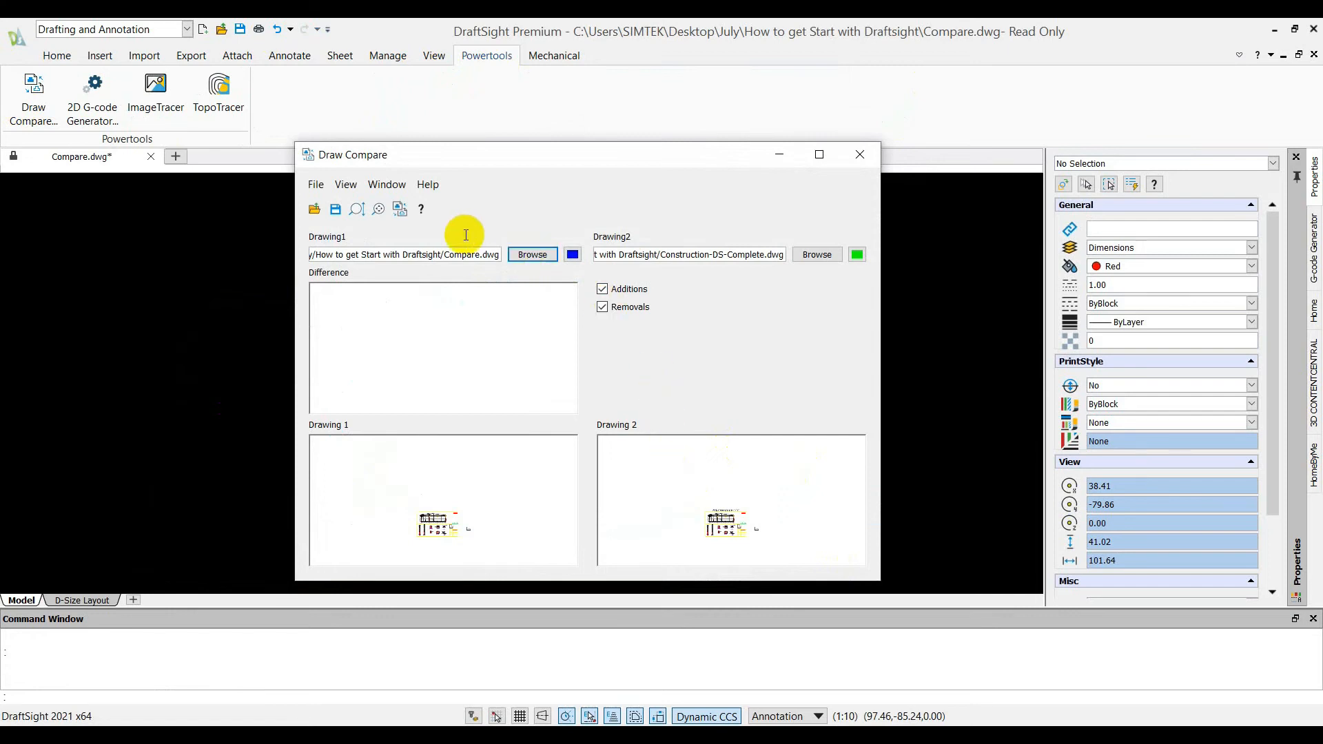
Compare the two drawings with only Removals enabled and again with only Additions enabled, and inspect the difference view
left_click(601, 290)
left_click(401, 209)
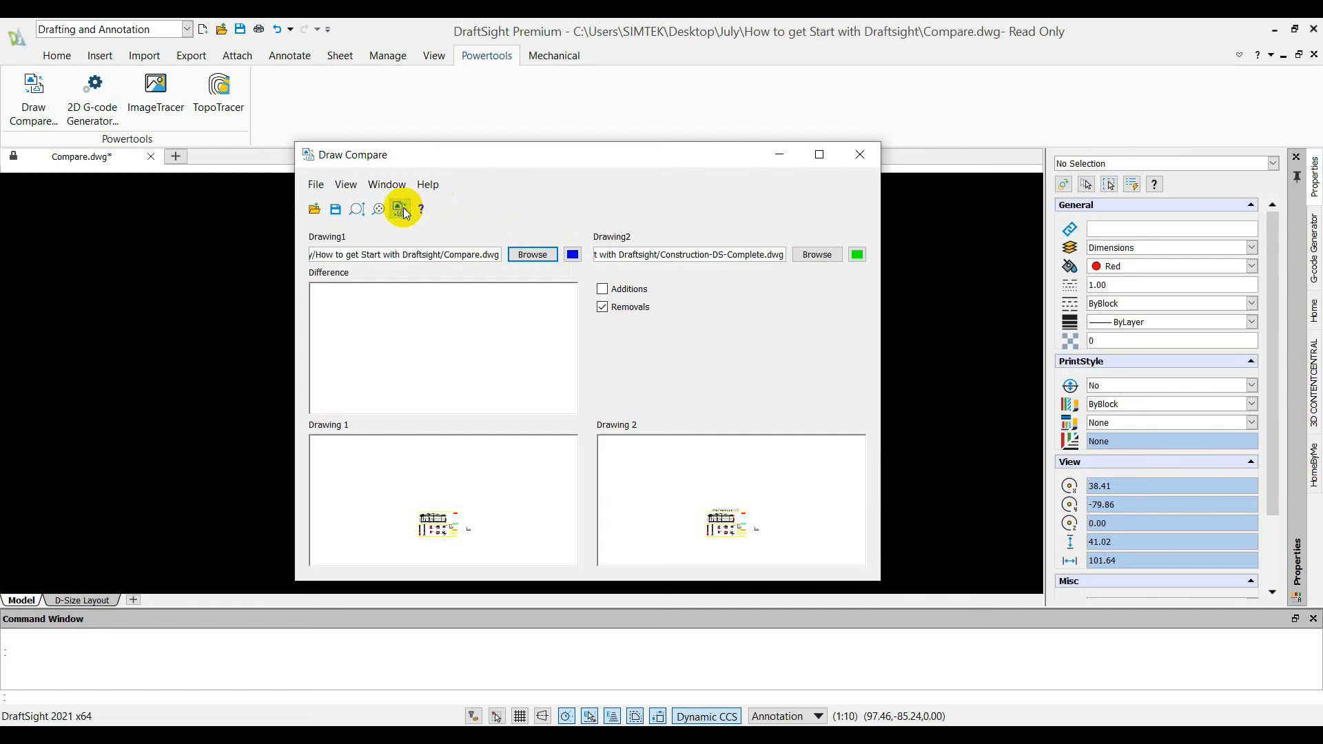
left_click(604, 307)
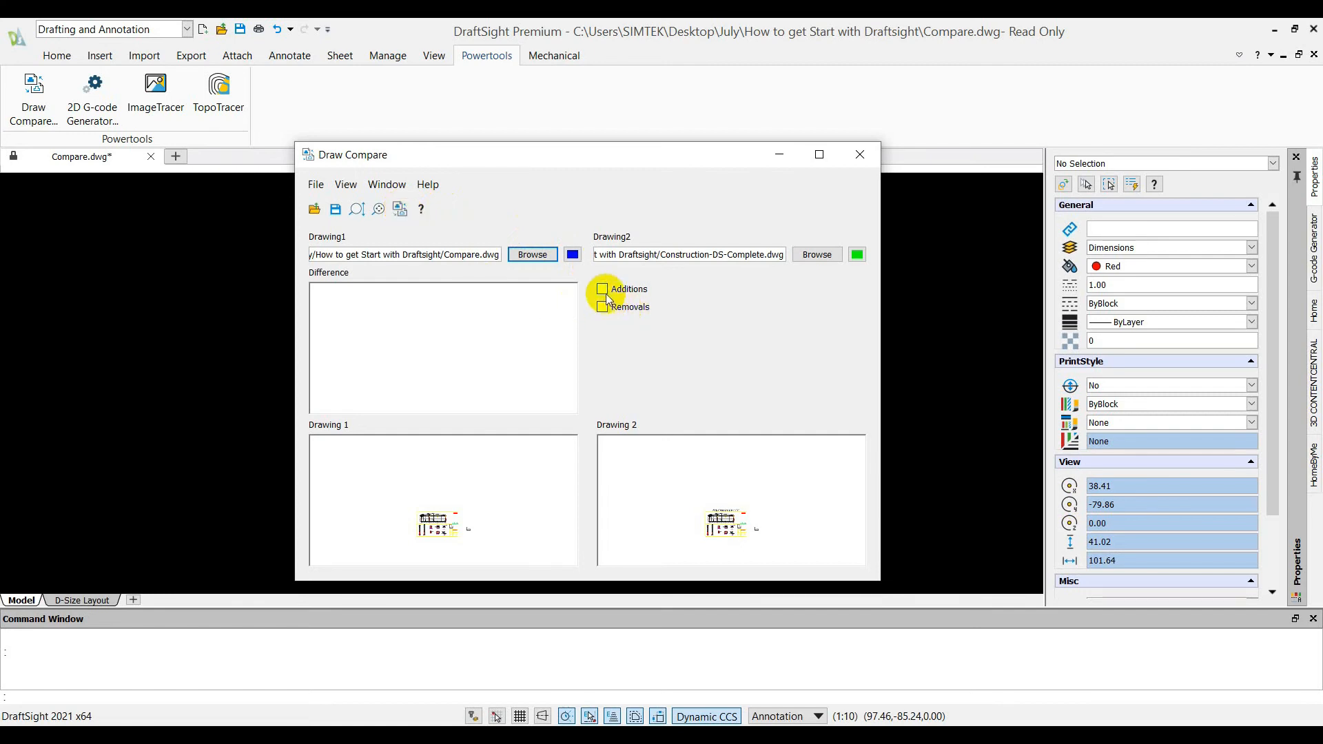
left_click(602, 288)
left_click(405, 210)
scroll(452, 350, "up", 5)
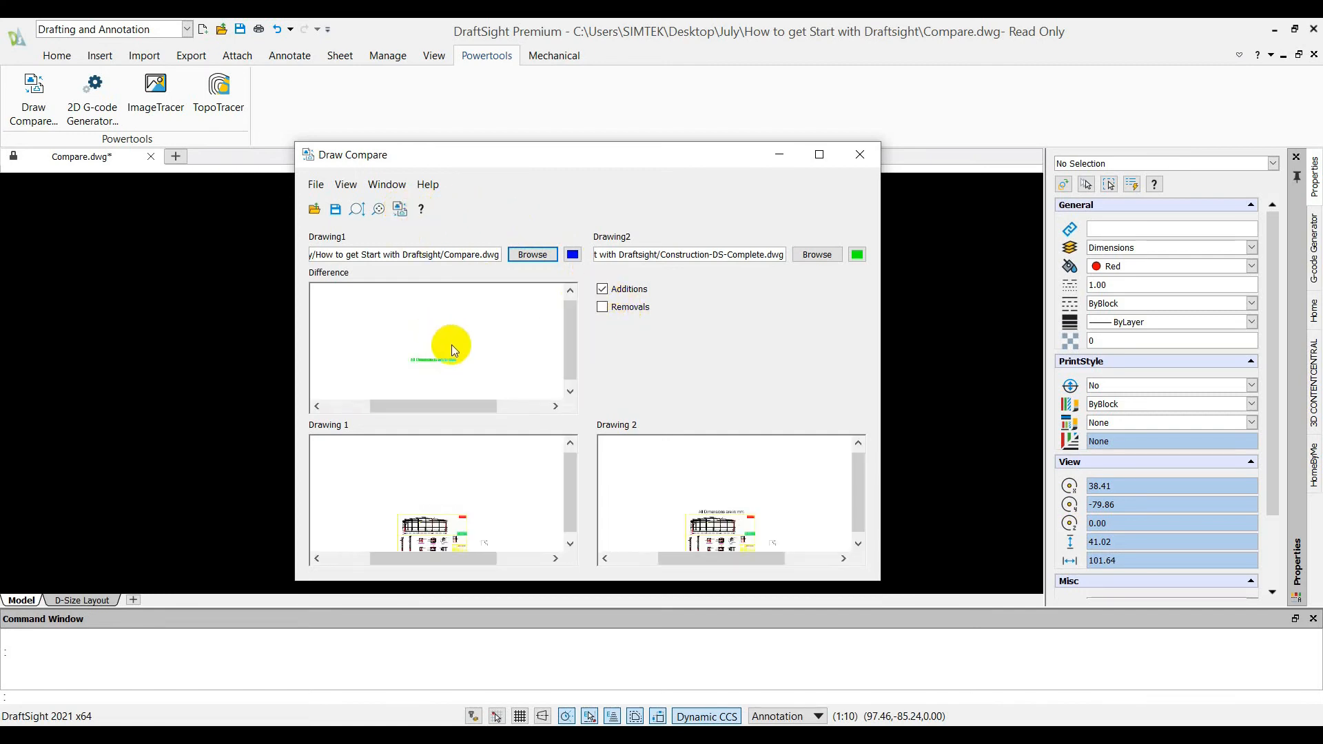
scroll(460, 364, "up", 5)
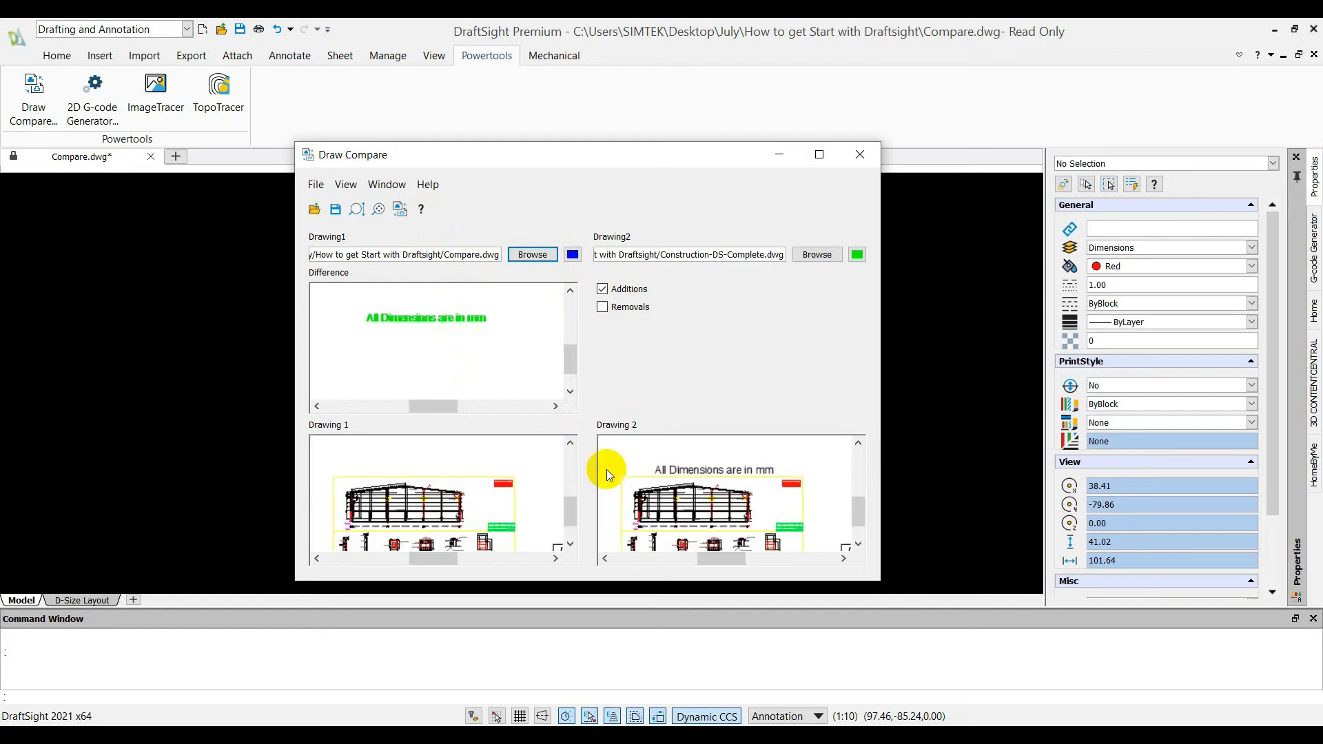
Compare the two drawings again with Additions disabled and only Removals enabled, and examine the difference view
scroll(494, 478, "down", 3)
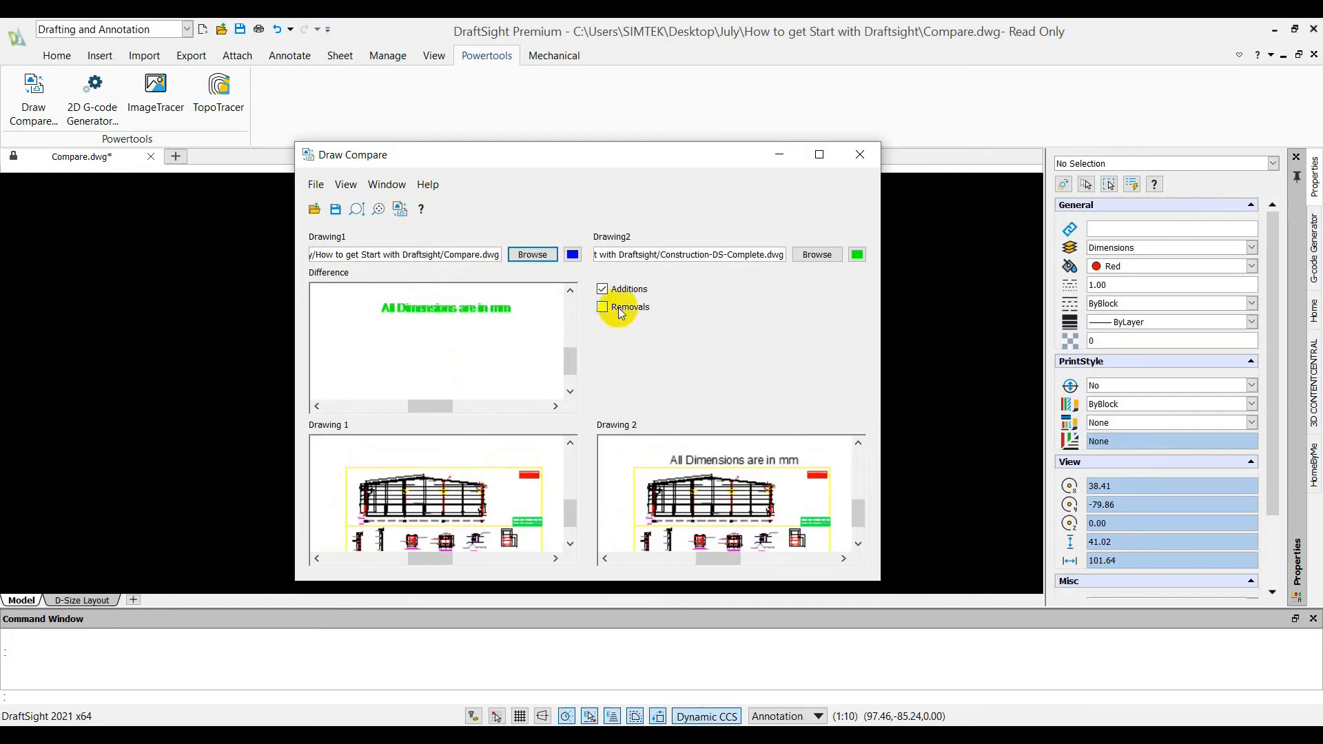
left_click(603, 289)
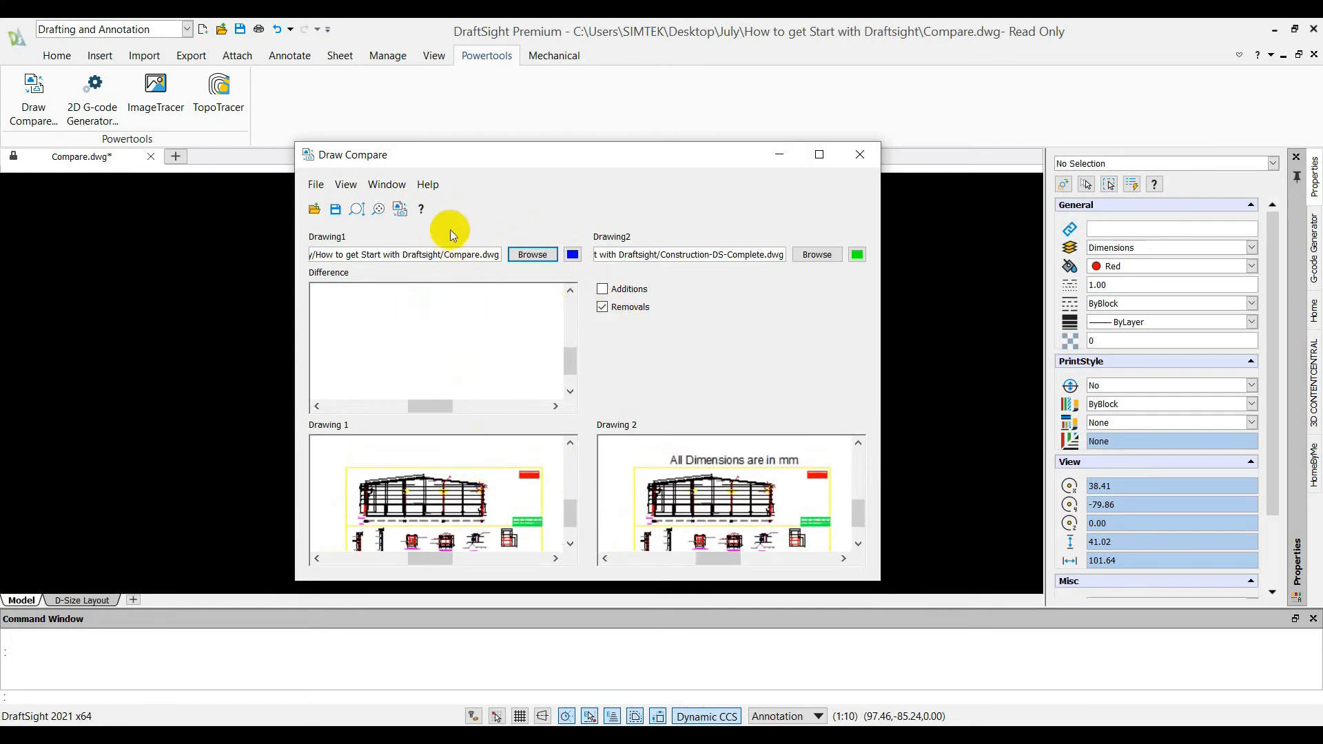
left_click(400, 209)
scroll(540, 481, "up", 5)
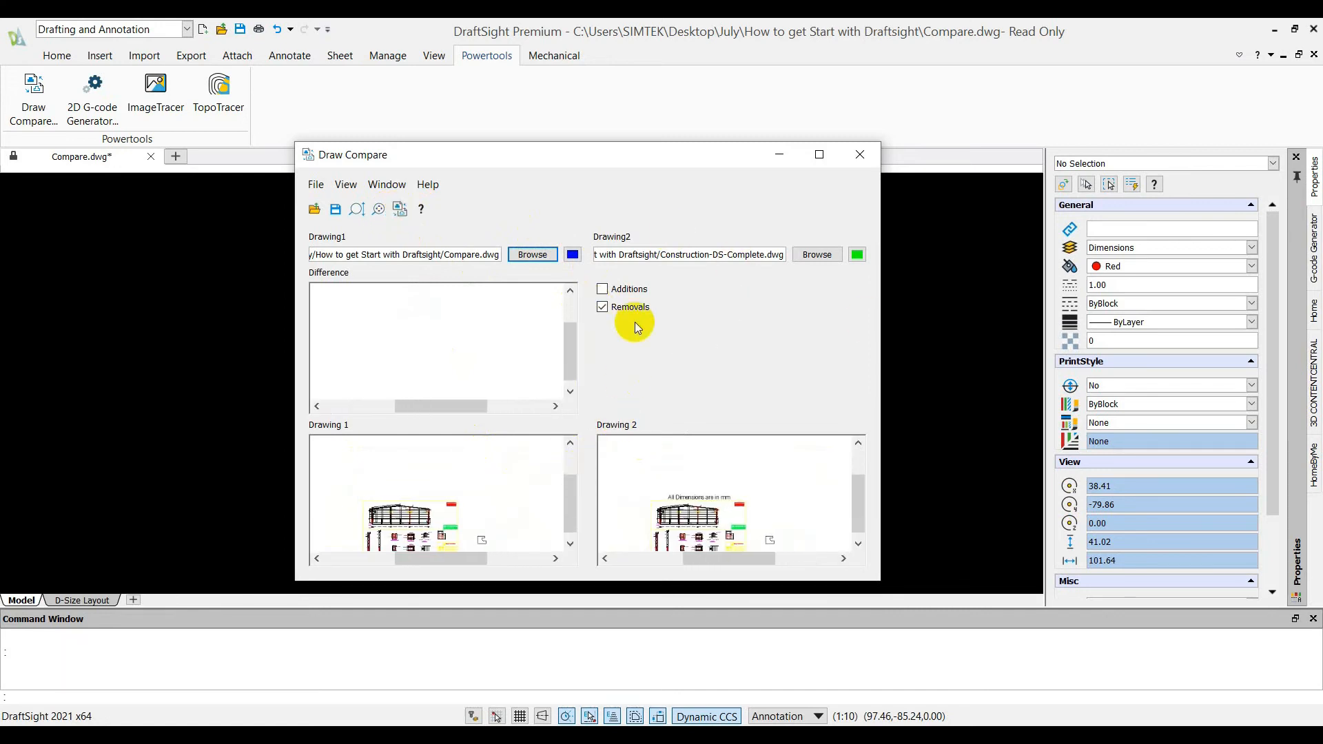
Switch the comparison from Removals to Additions, rerun it, and examine the "All Dimensions are in mm" note in the difference view
left_click(602, 307)
left_click(602, 289)
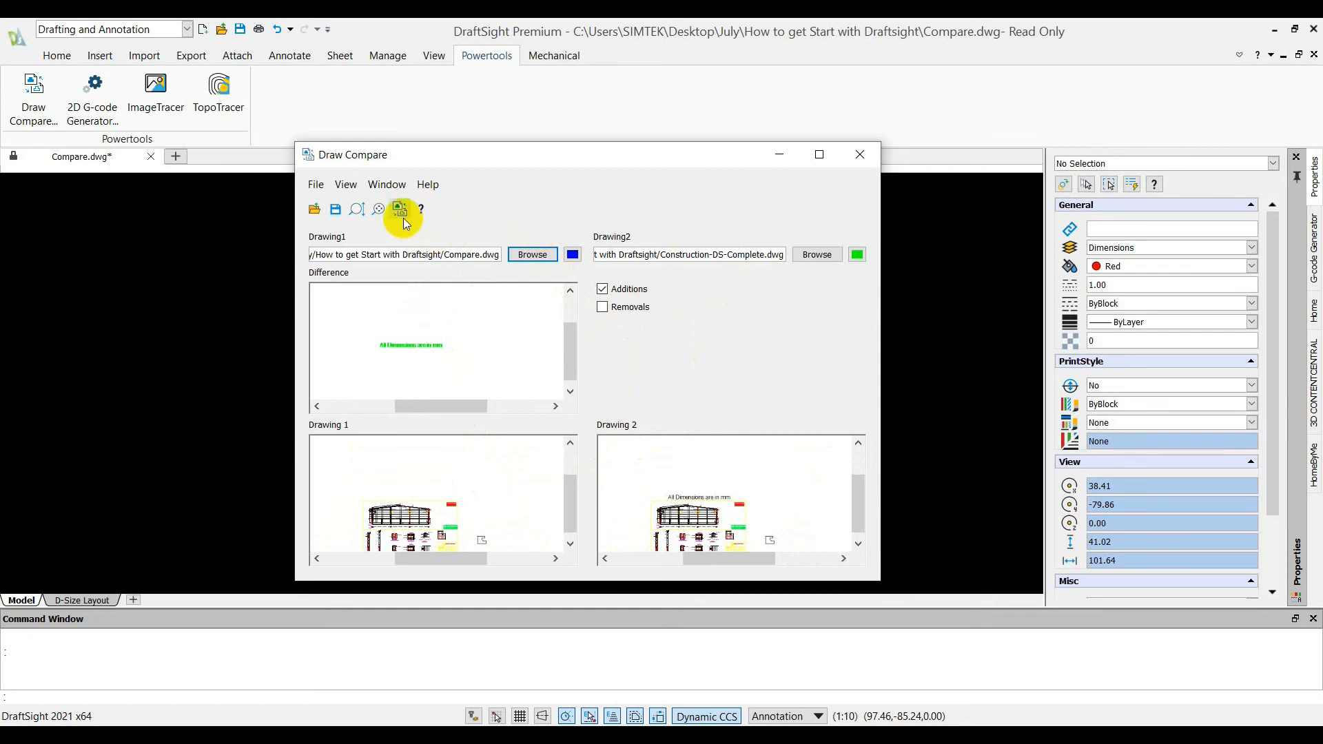
left_click(400, 209)
scroll(457, 332, "up", 4)
scroll(467, 345, "up", 3)
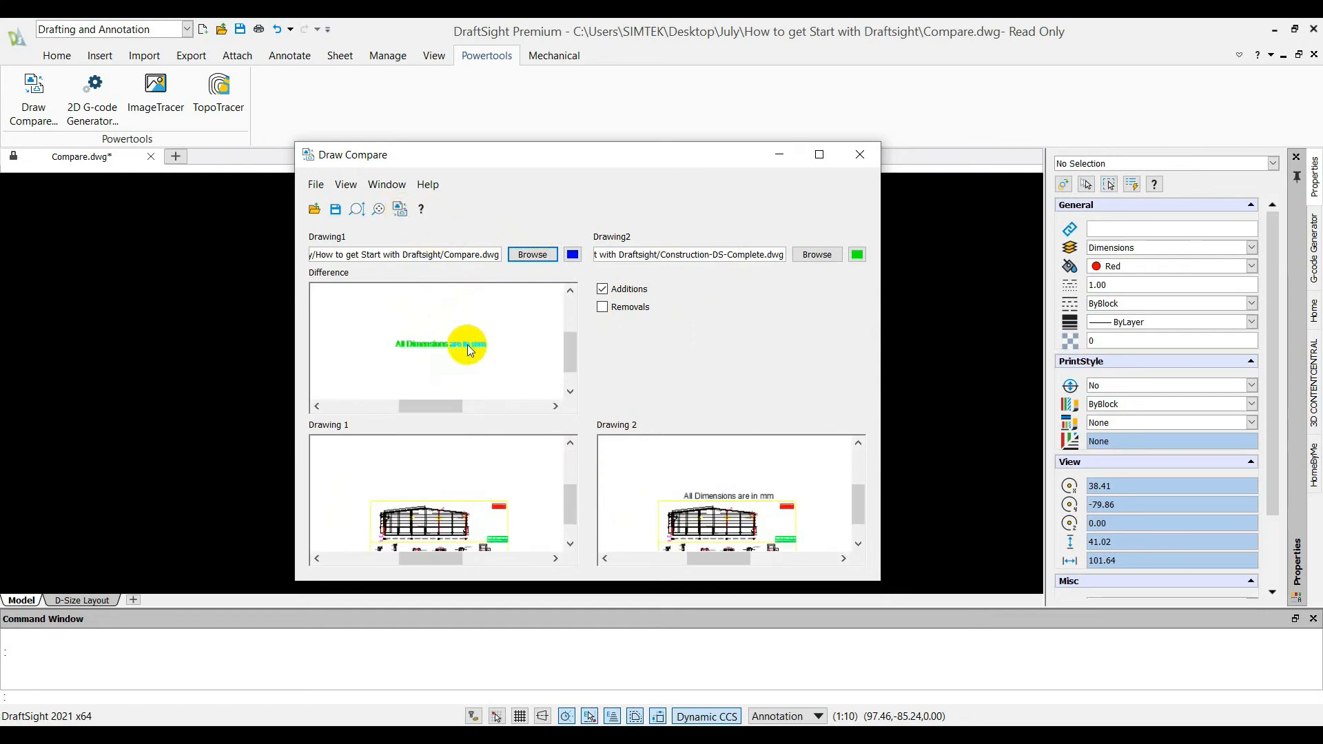
scroll(485, 348, "down", 3)
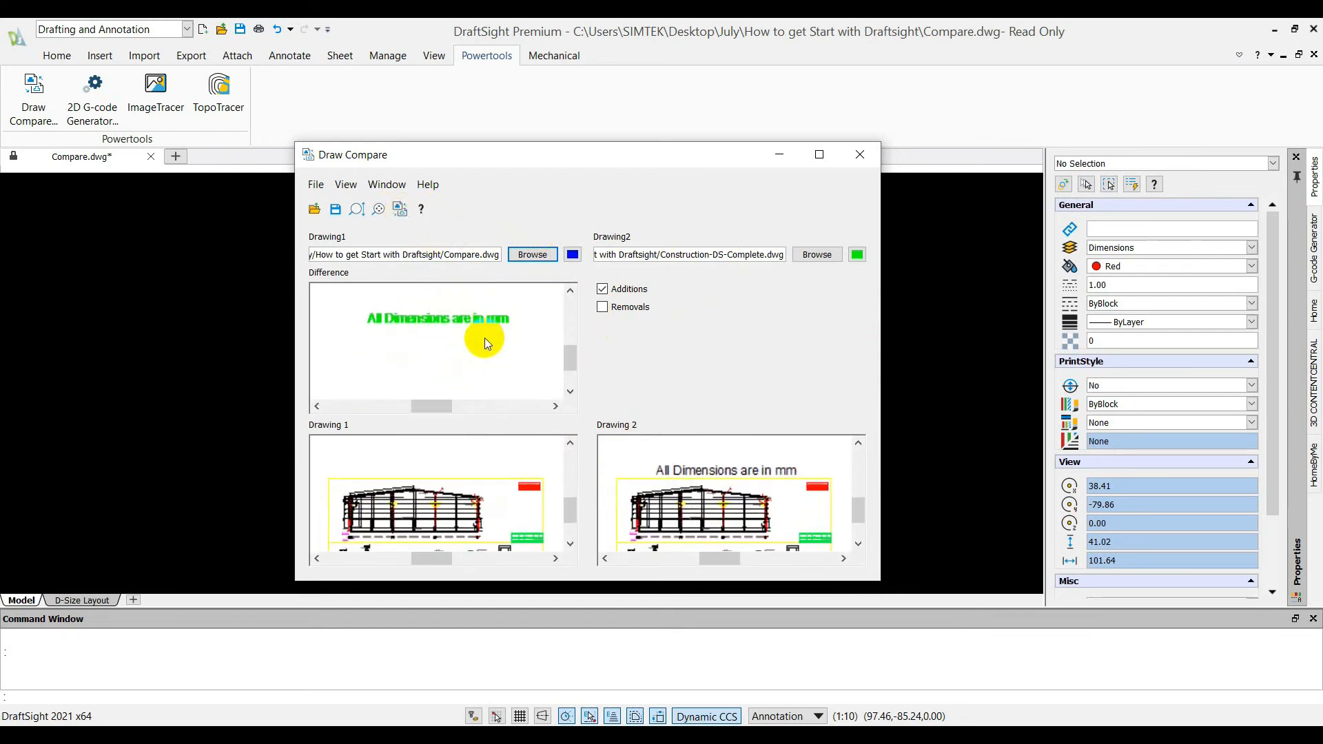
Close Draw Compare and return to the full construction sheet in Compare.dwg
left_click(859, 155)
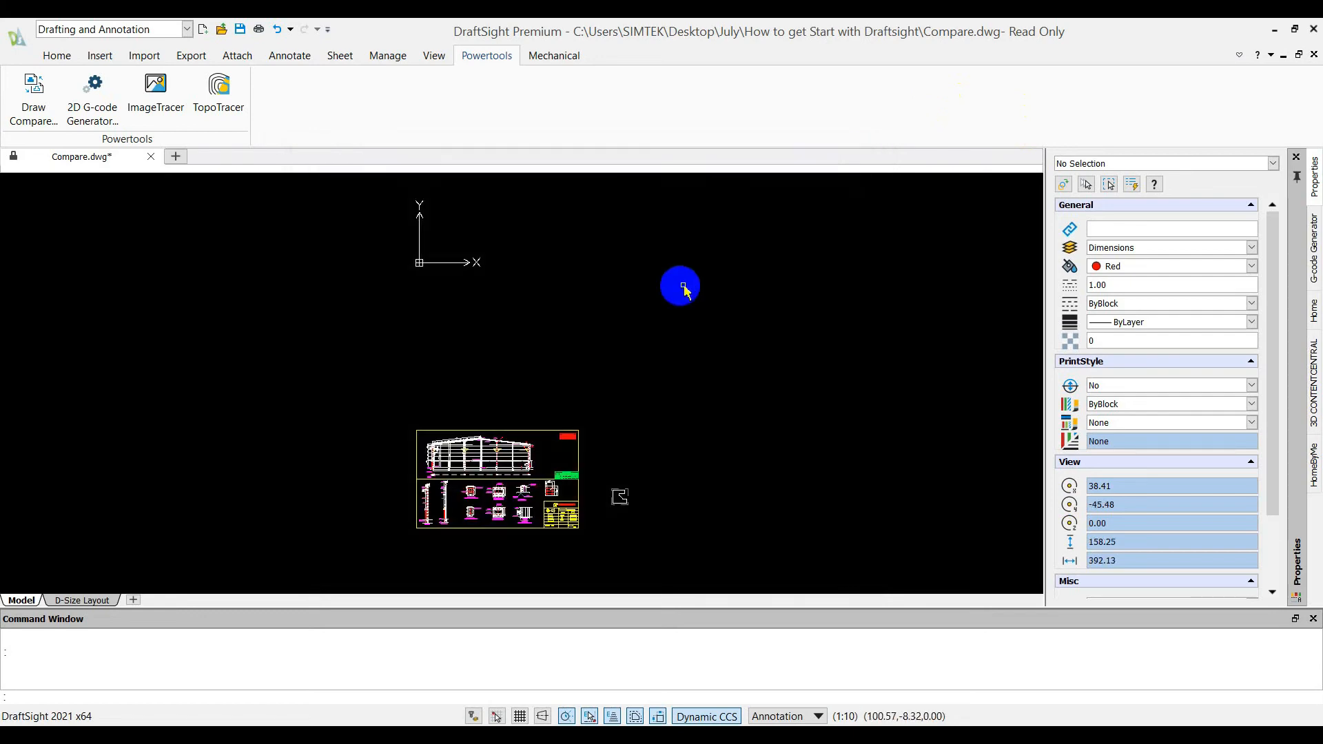
middle_click_drag(672, 334, 689, 339)
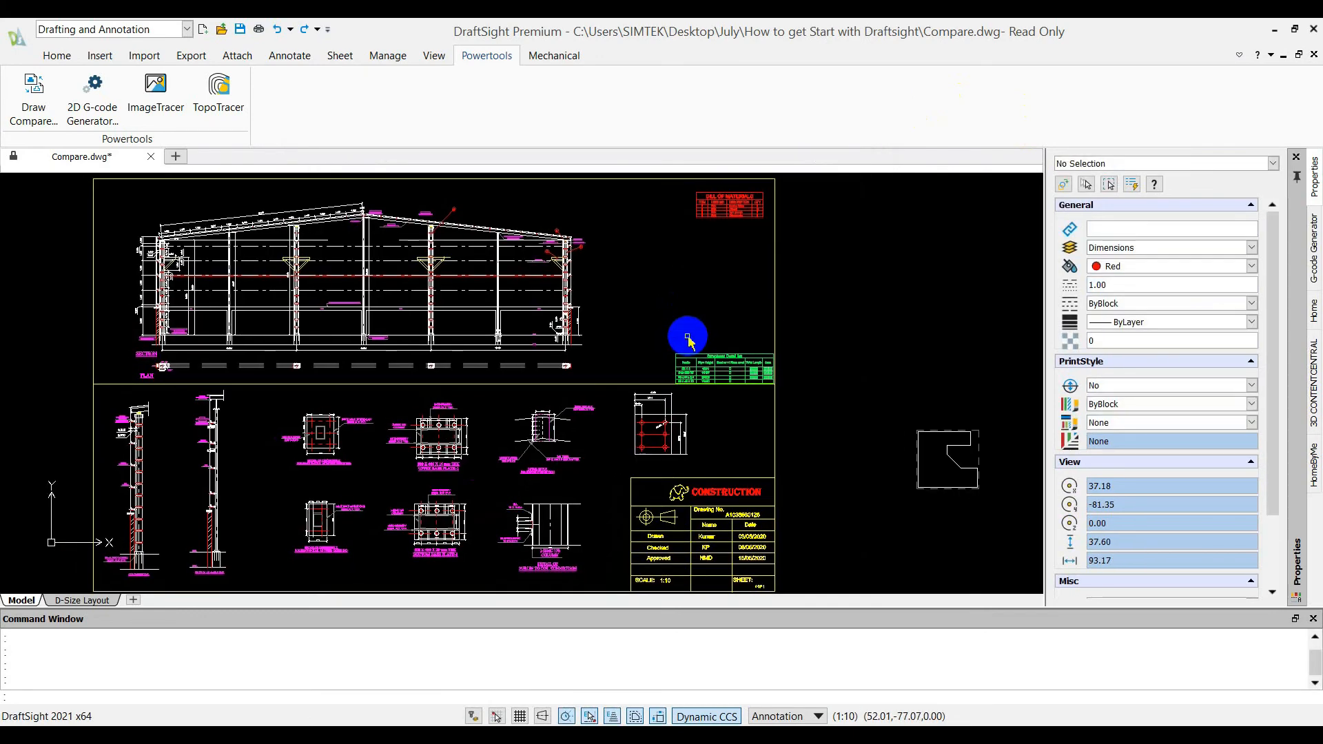
middle_click(694, 292)
middle_click(695, 292)
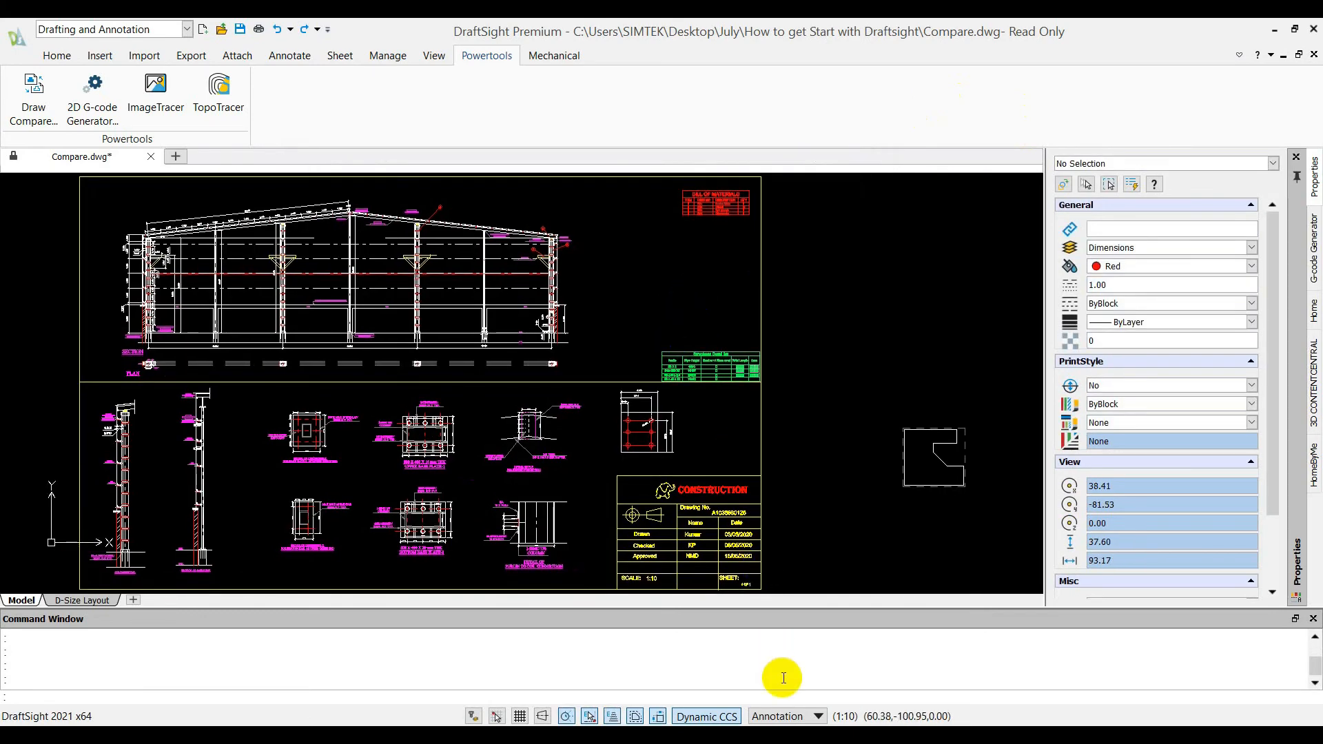